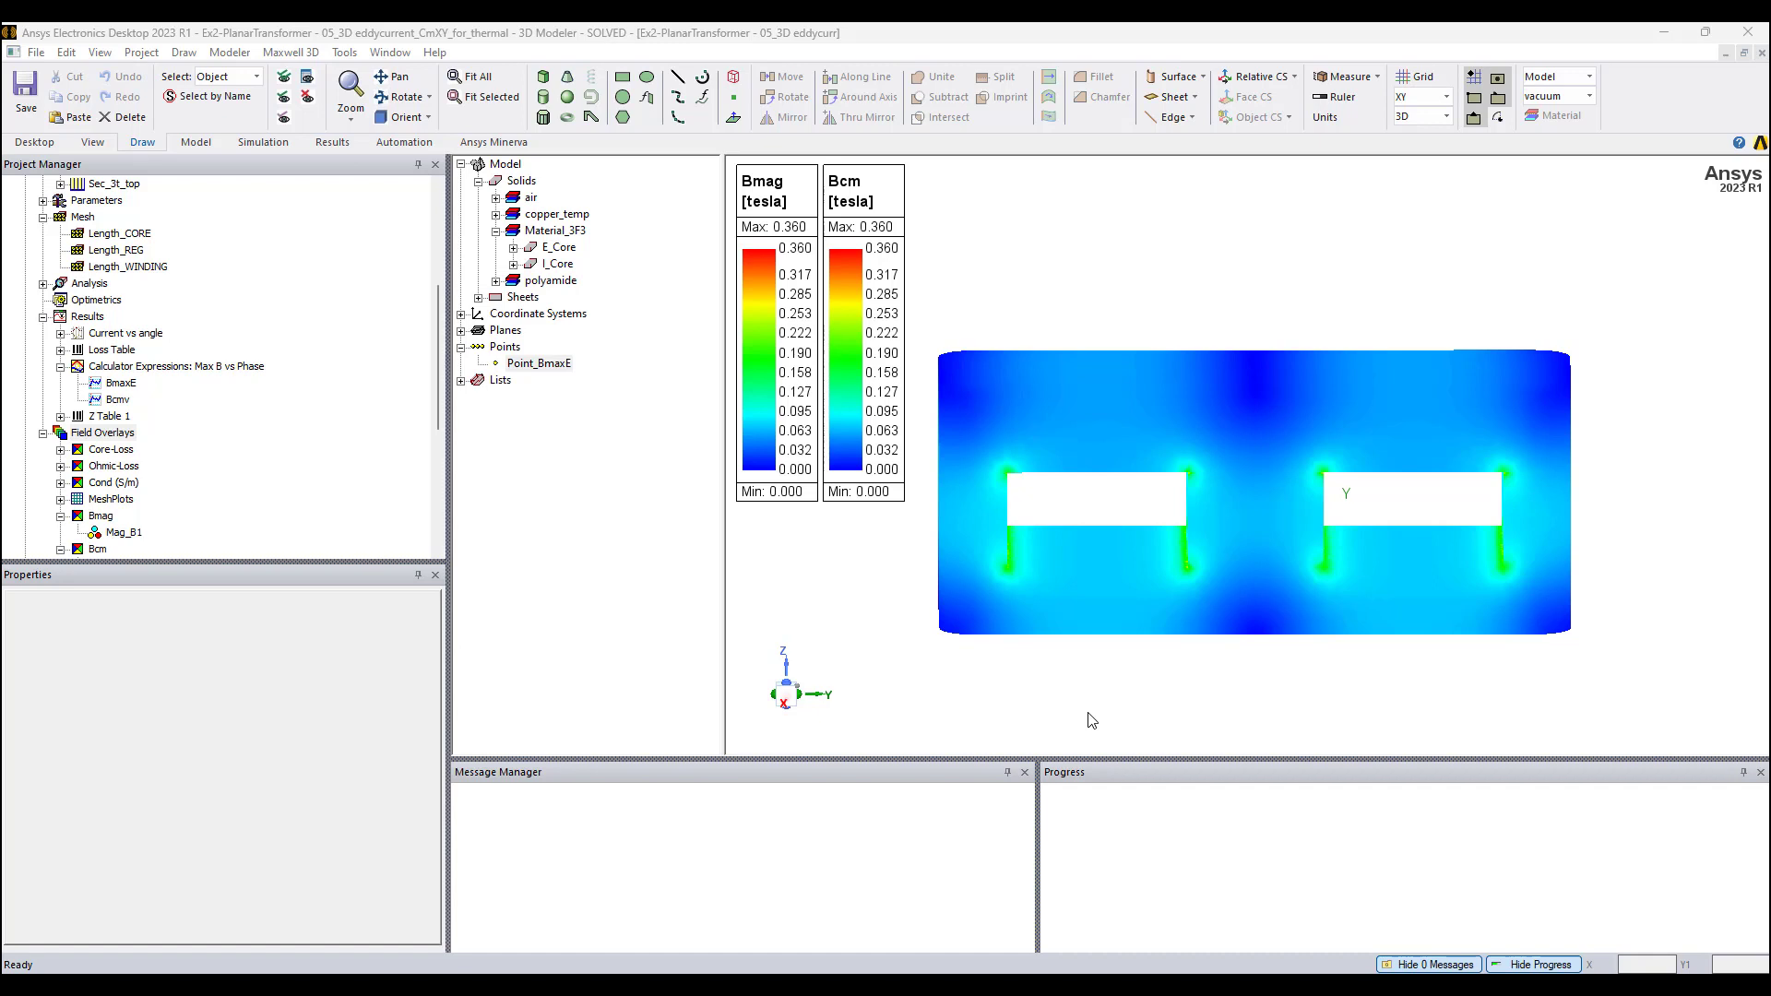
Step: Open the Fields Calculator from Field Overlays and load ComplexMag_B onto the stack
scroll(179, 393, up, 5)
scroll(129, 369, down, 6)
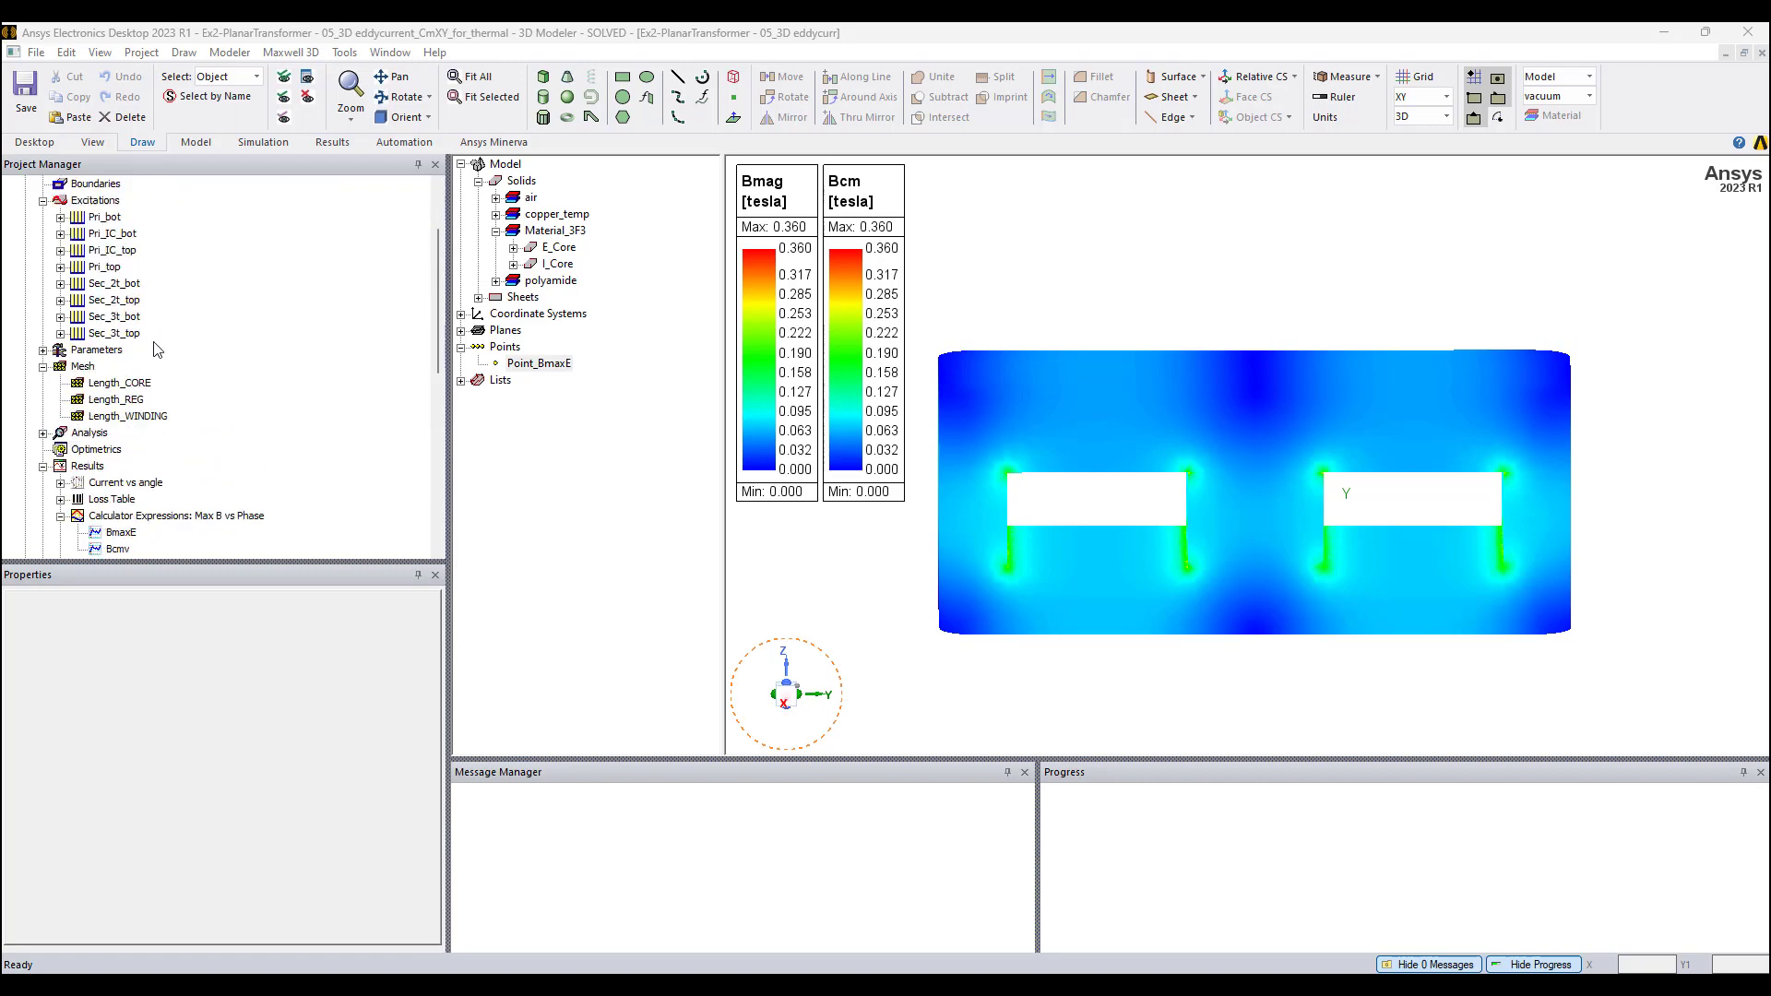
right_click(125, 392)
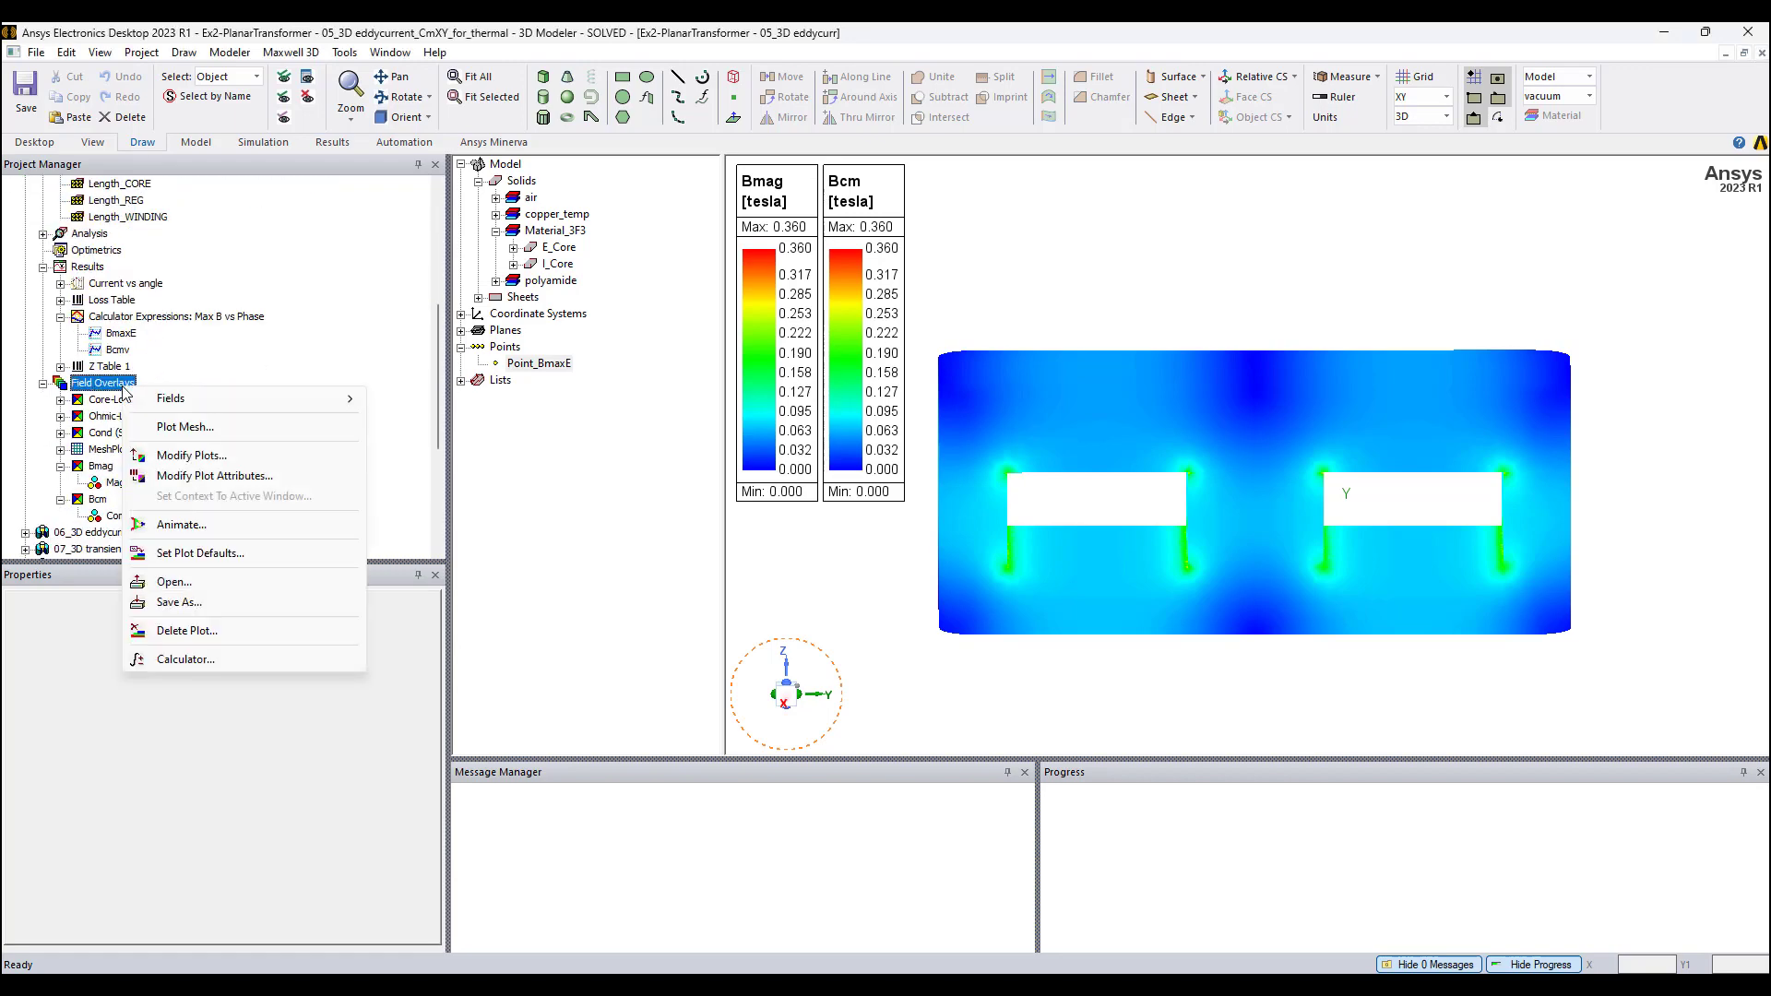
click(166, 660)
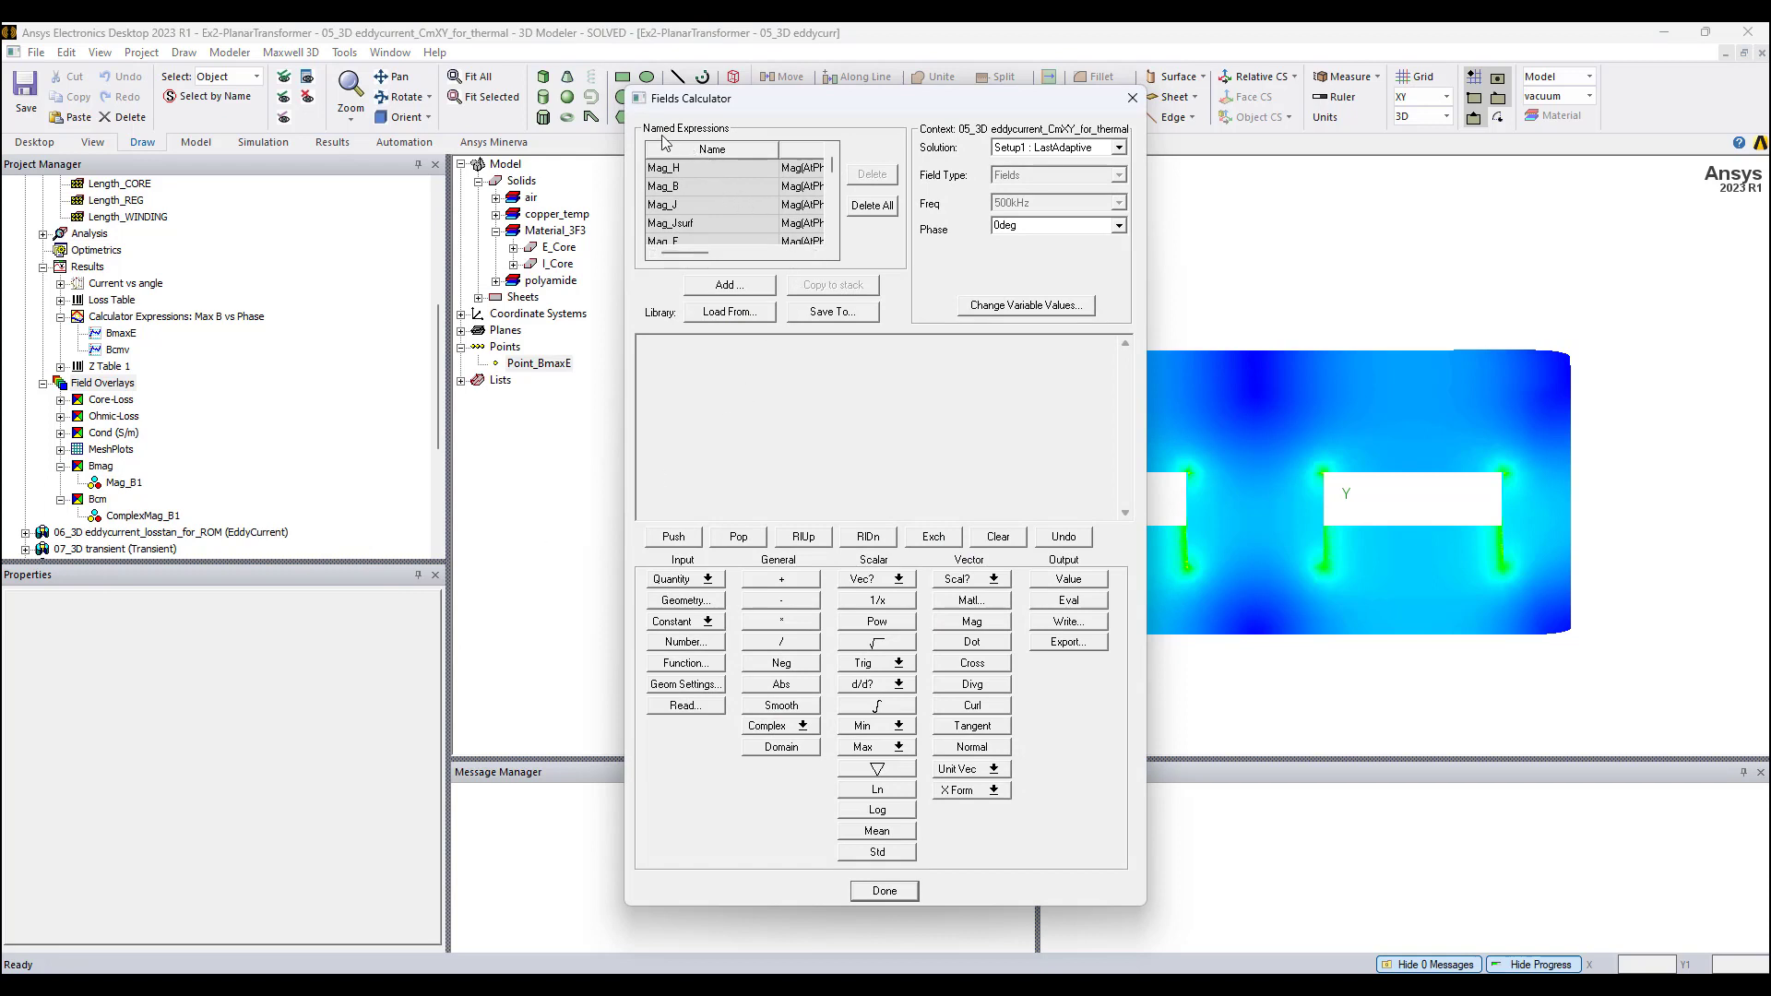
scroll(715, 198, down, 2)
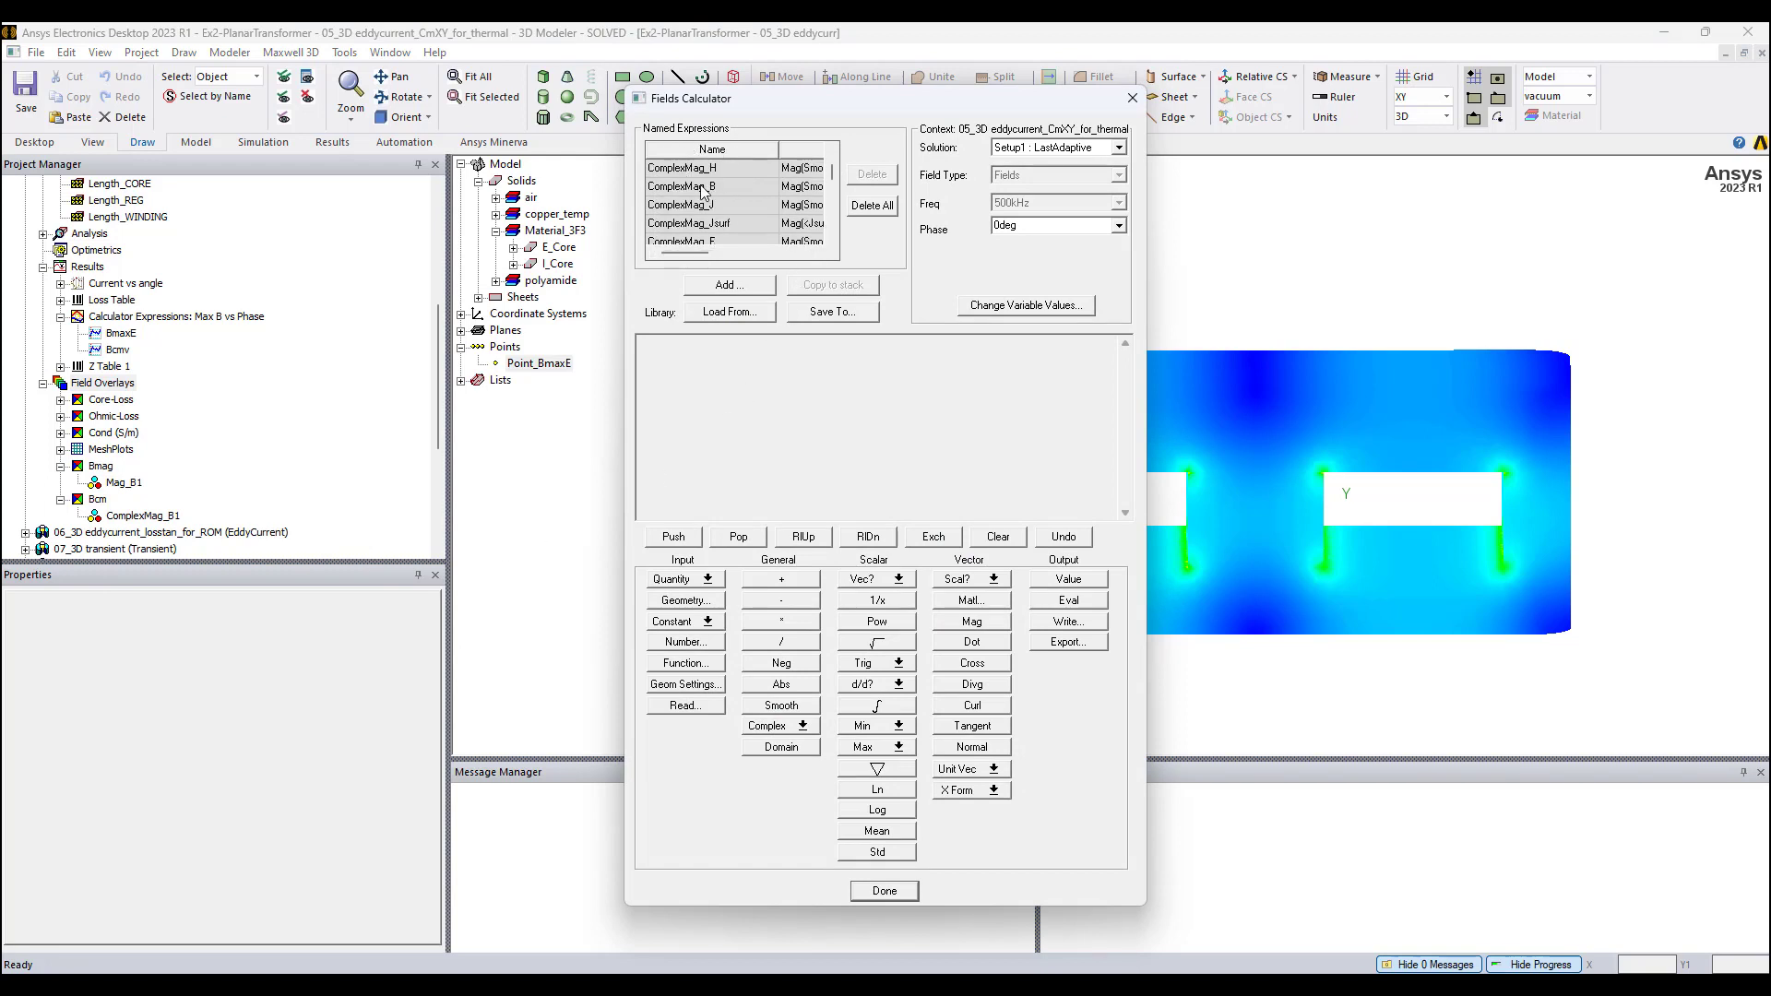
click(727, 188)
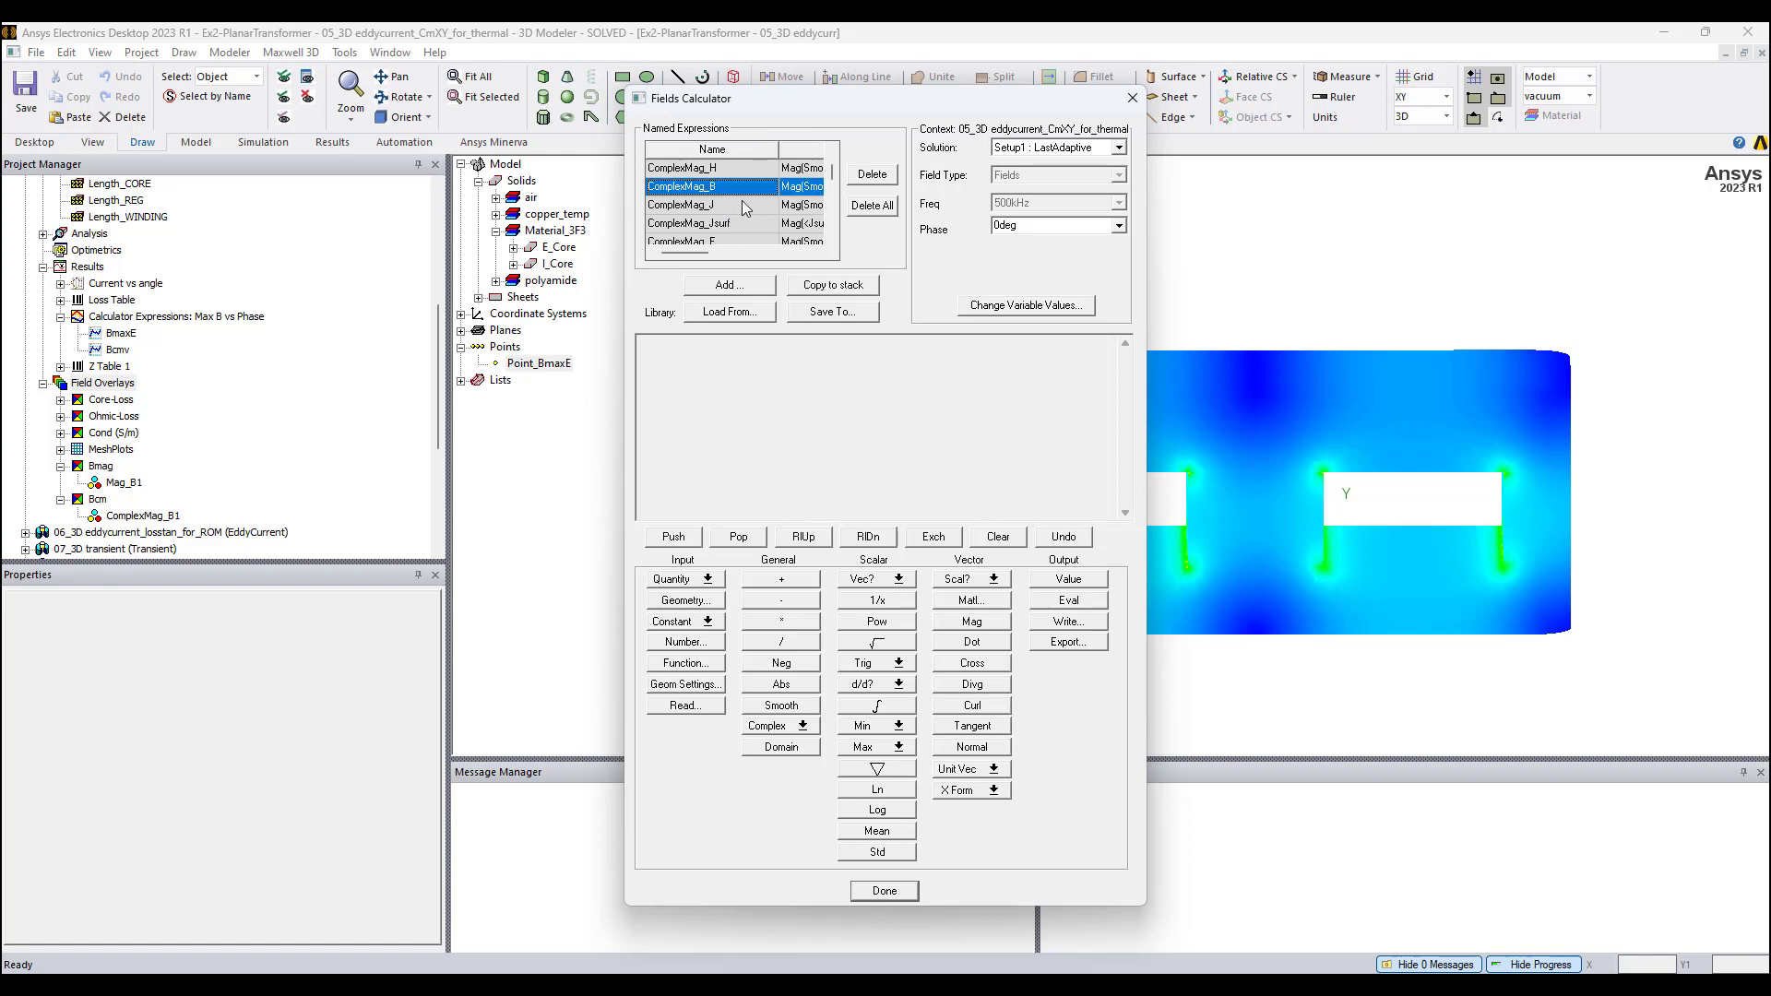
click(821, 289)
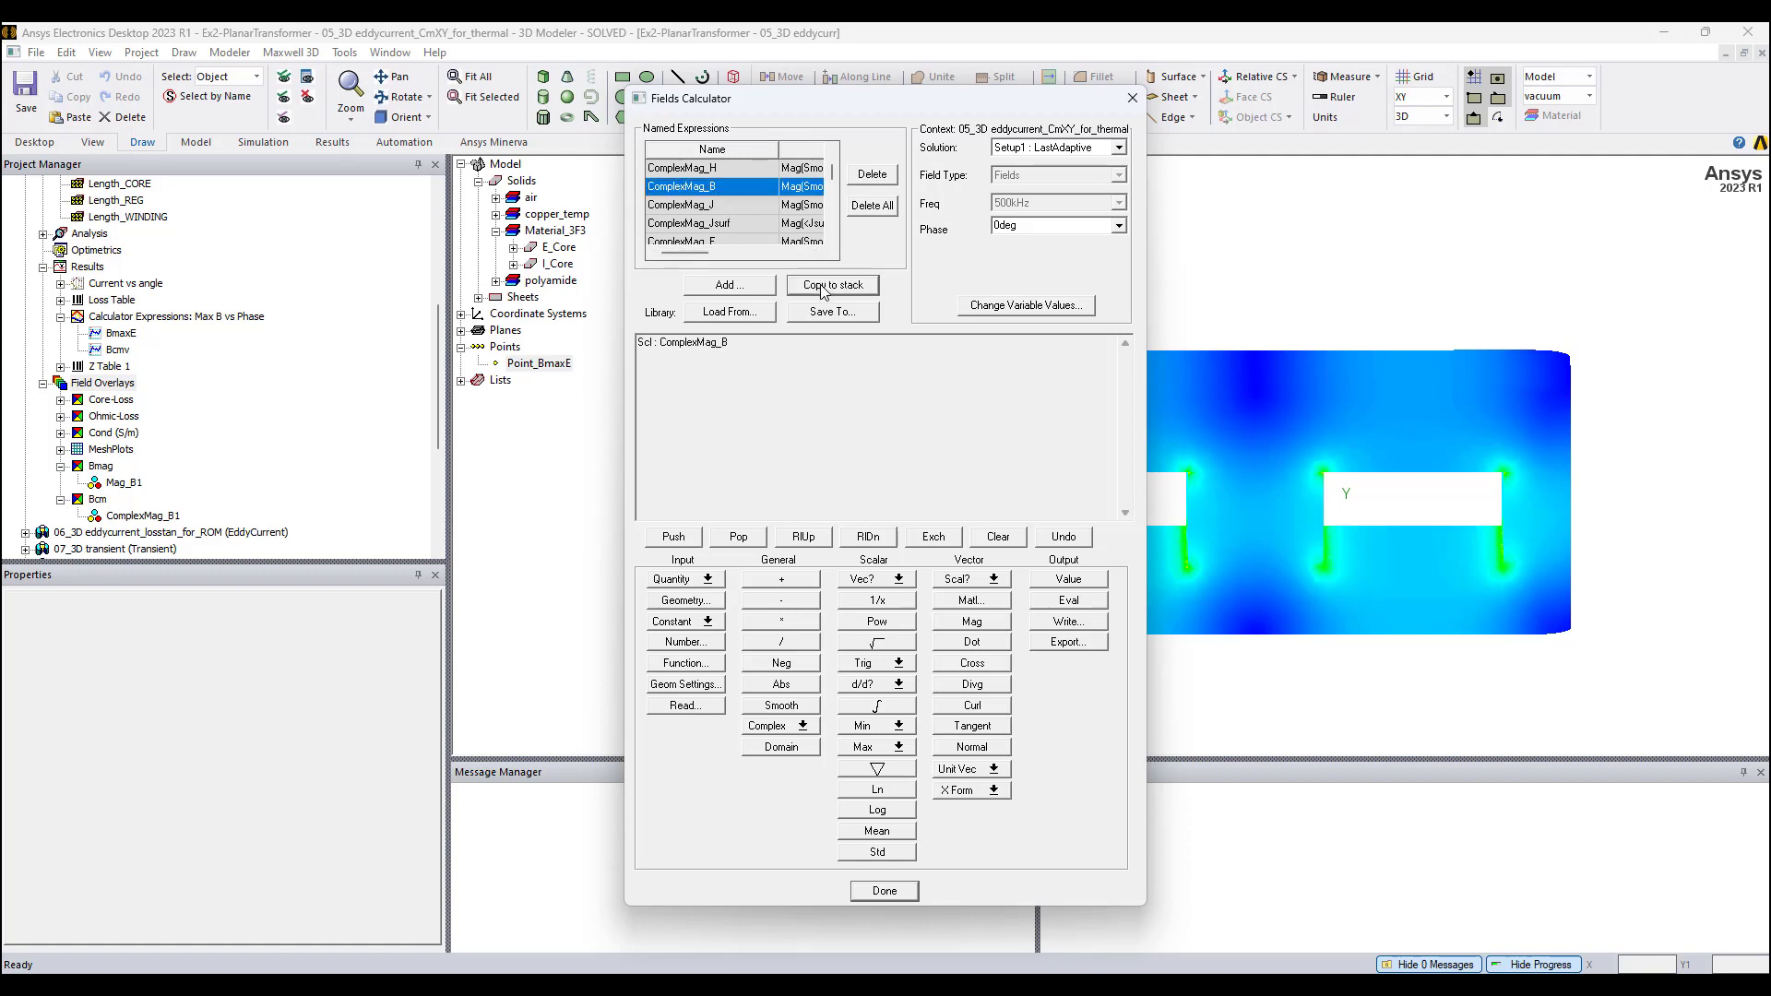
Step: Restrict ComplexMag_B to the E_Core volume and evaluate the position of its maximum
click(684, 600)
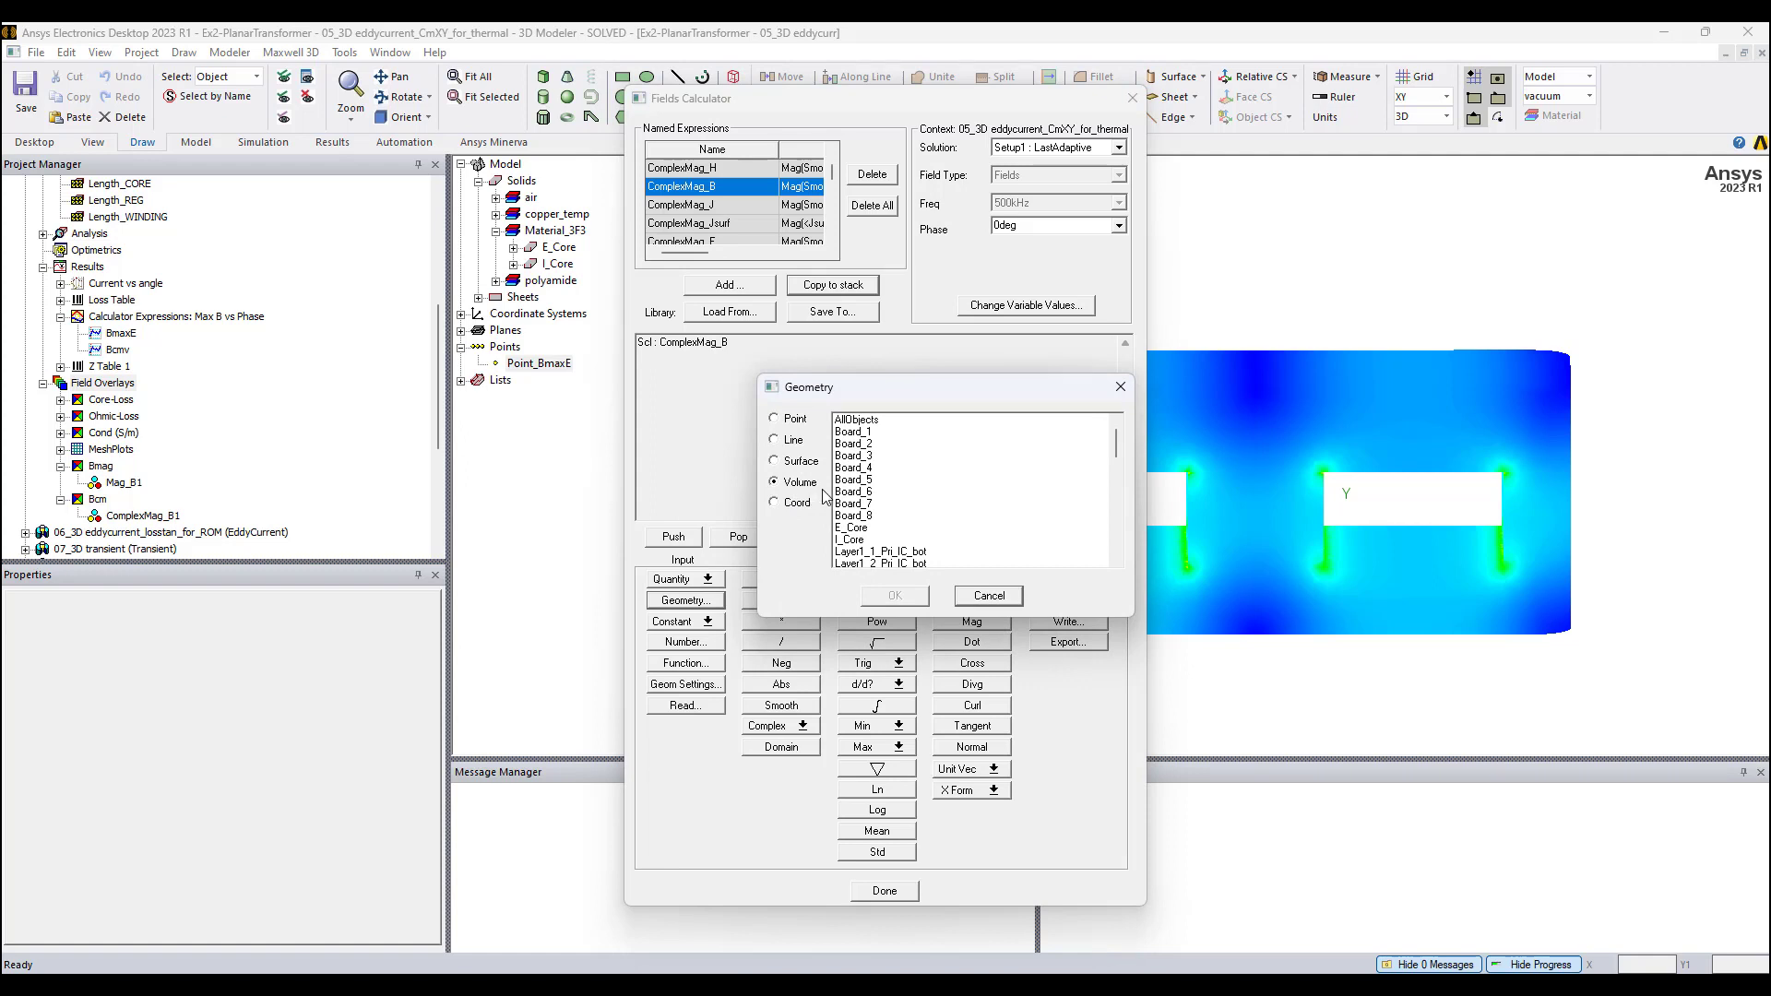
click(860, 530)
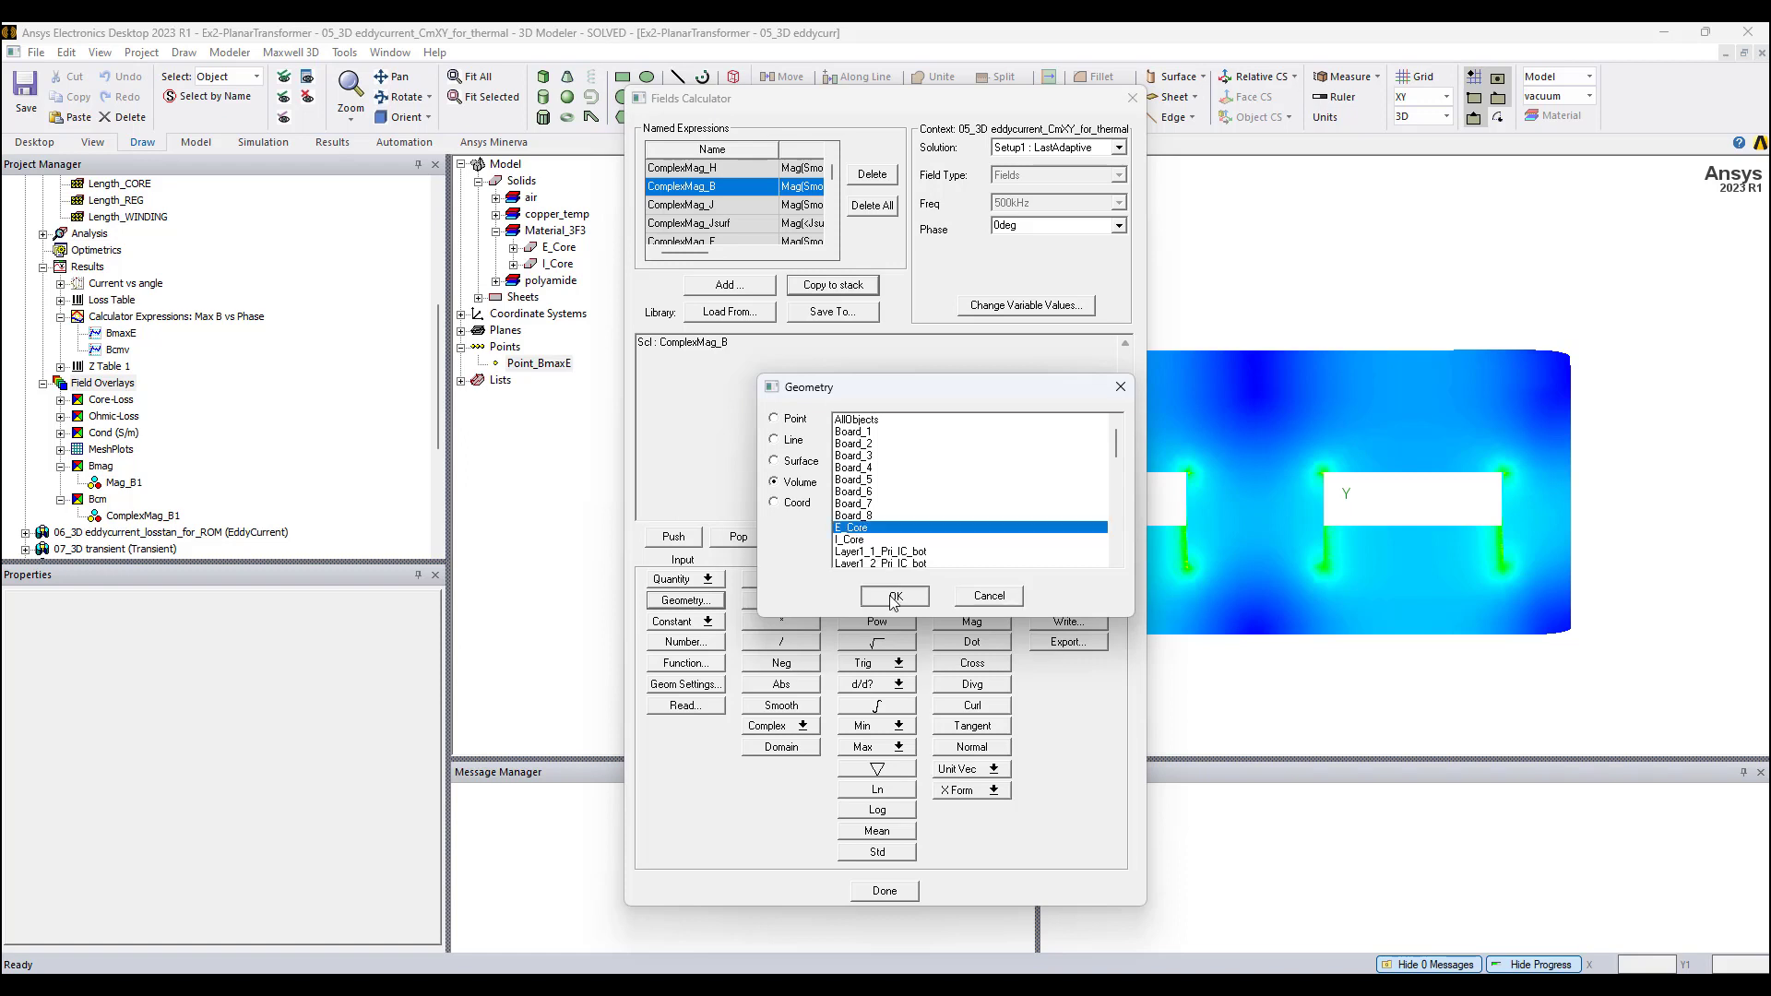
click(893, 595)
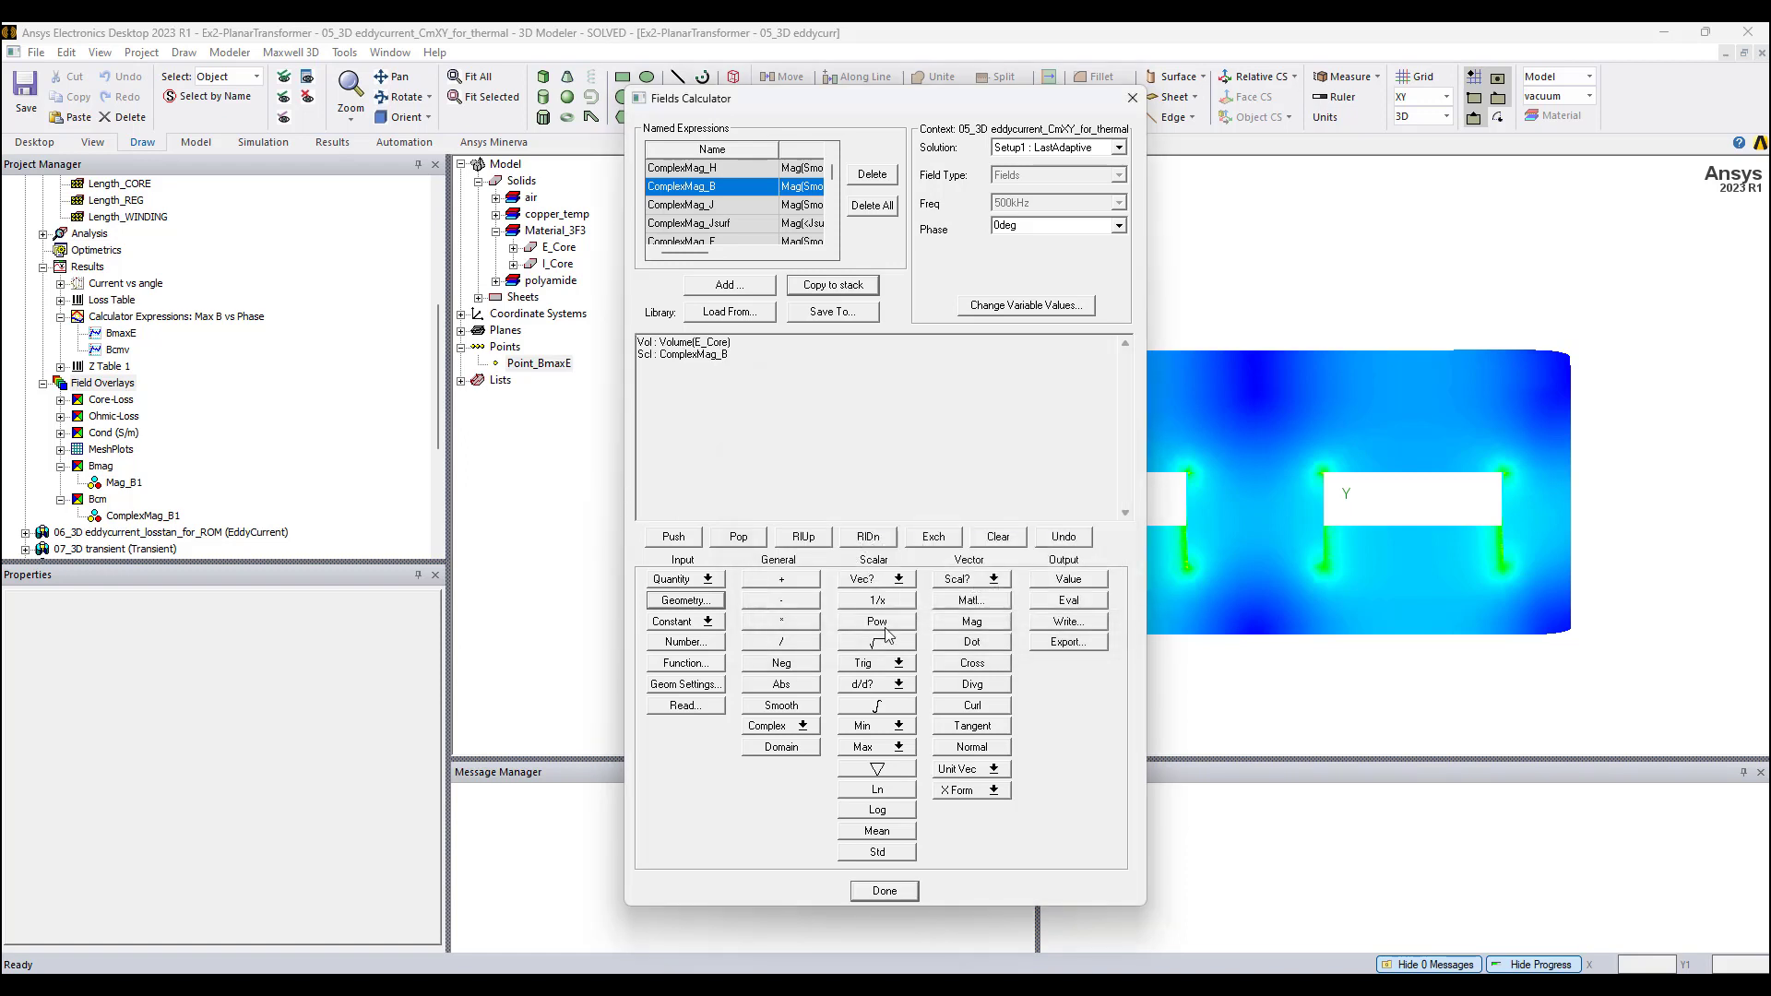
click(899, 747)
click(867, 777)
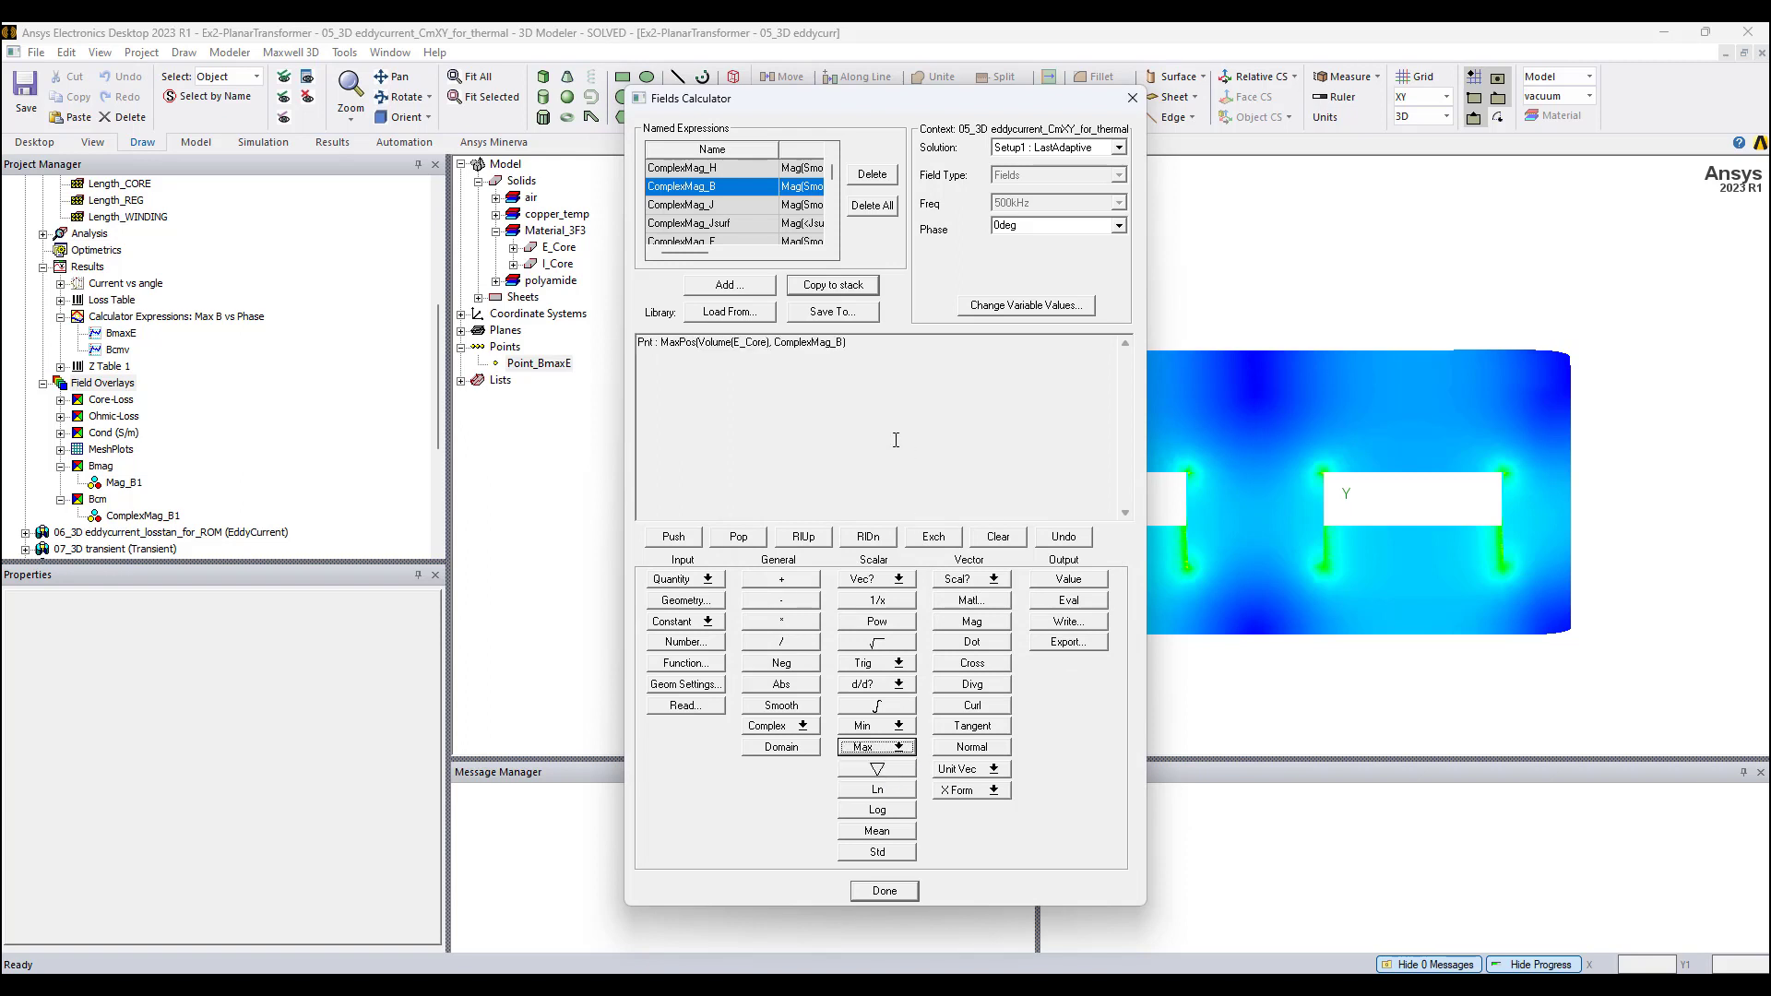
click(1071, 603)
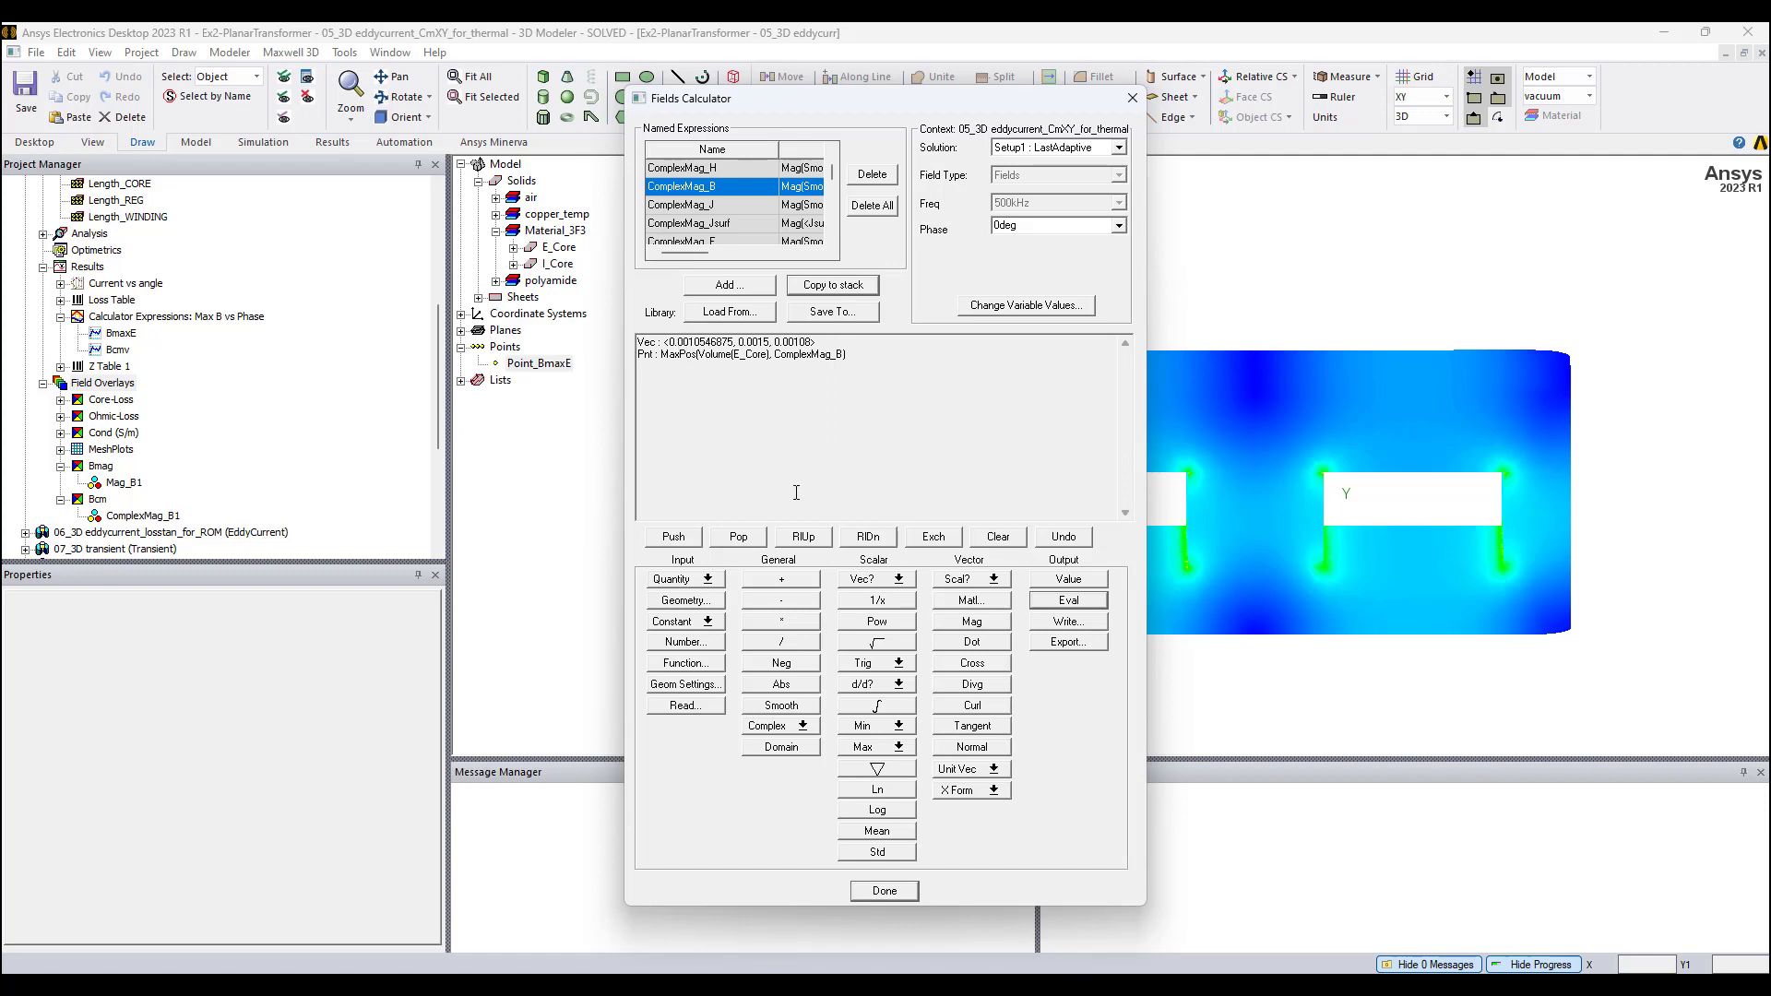
scroll(729, 222, down, 3)
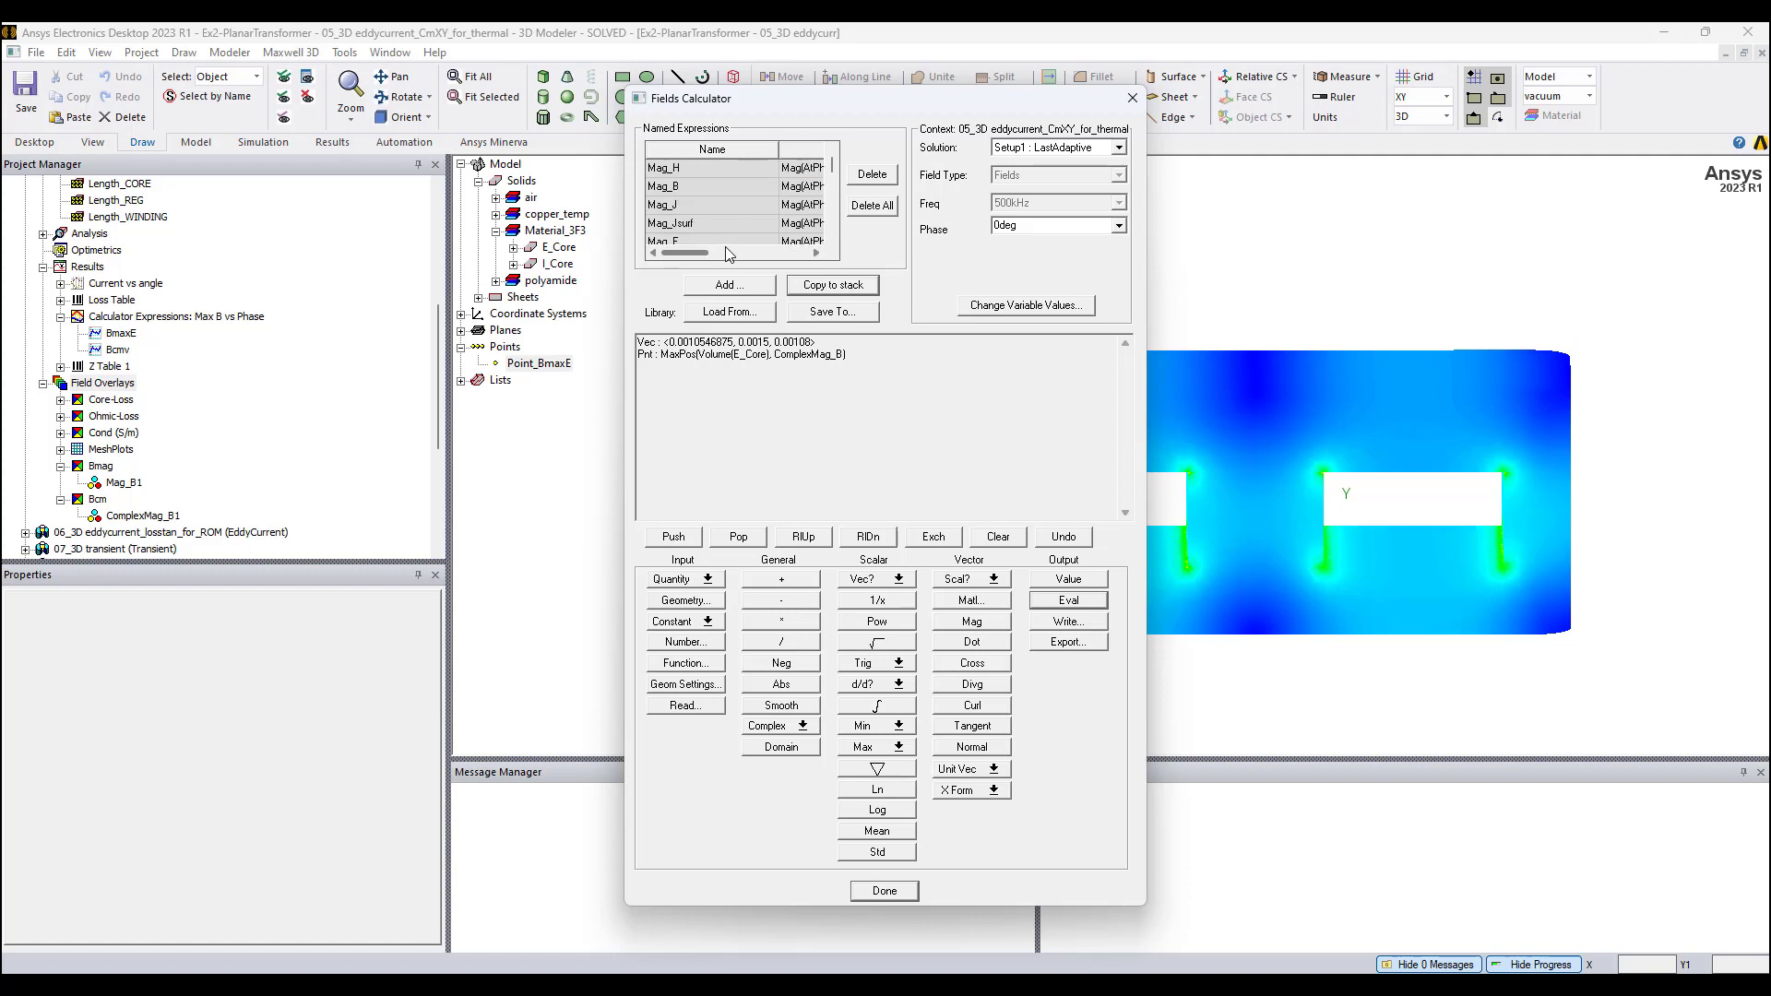
Step: Load Mag_B, restrict it to the E_Core volume, and evaluate its maximum position
click(723, 184)
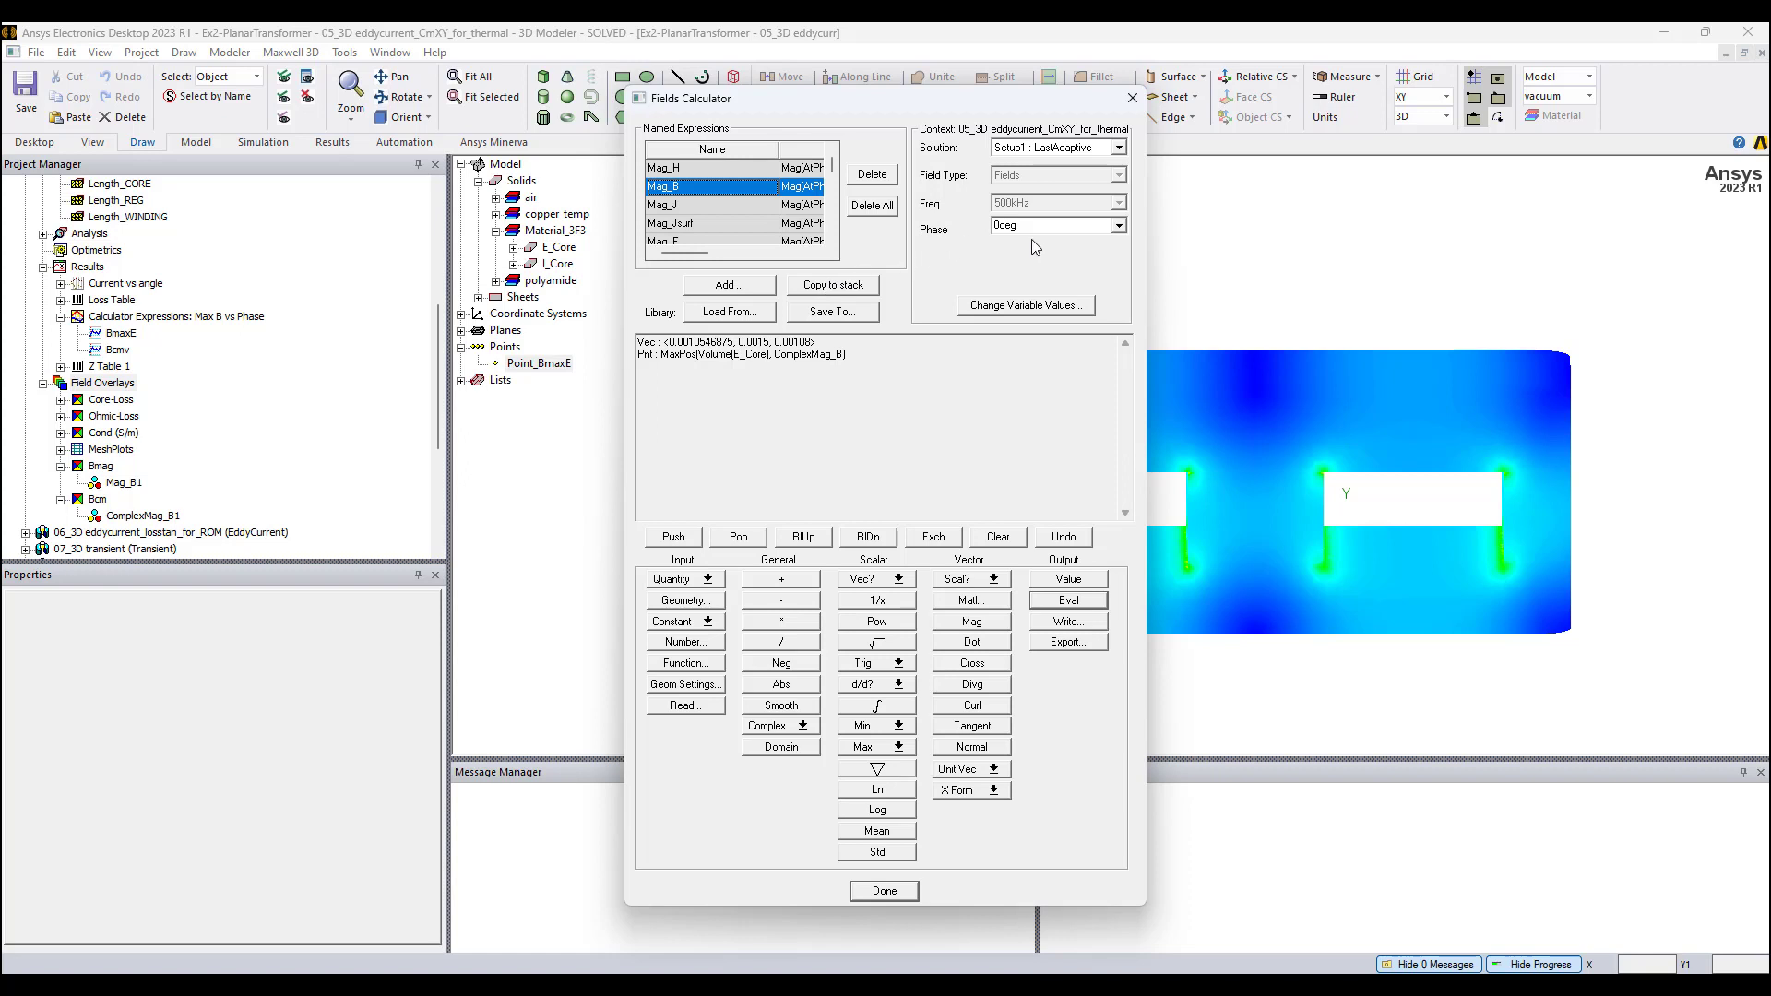
click(835, 286)
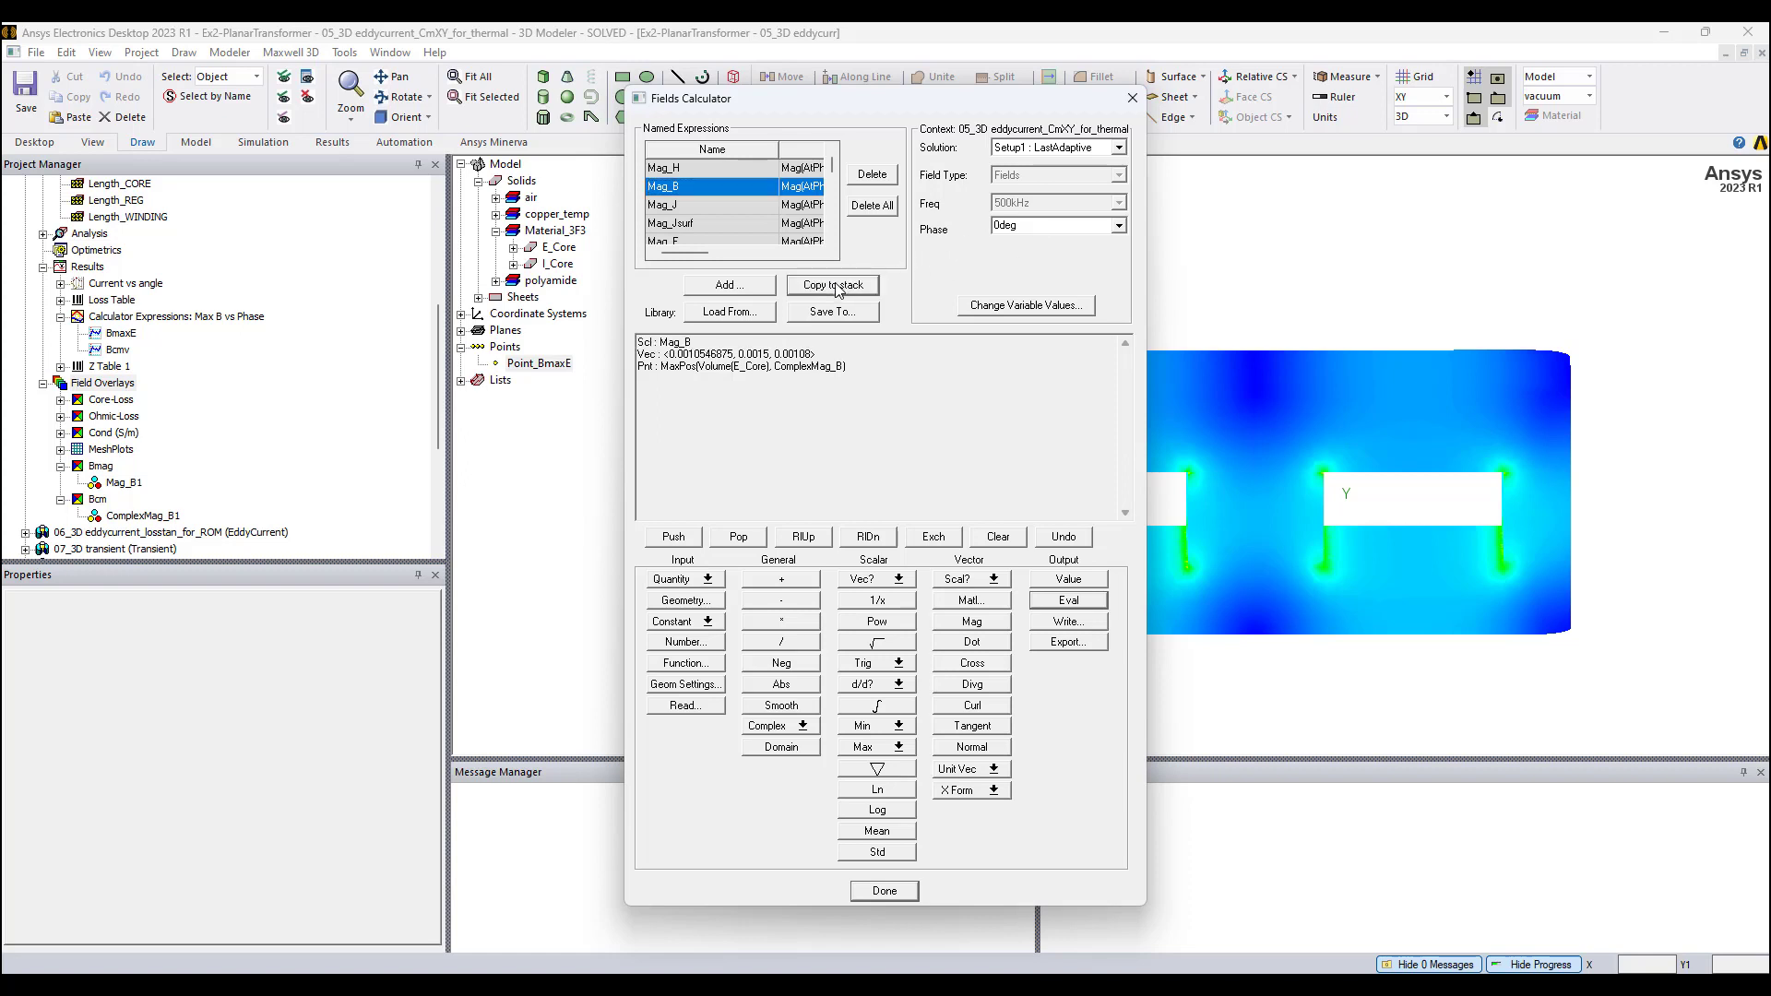
click(687, 600)
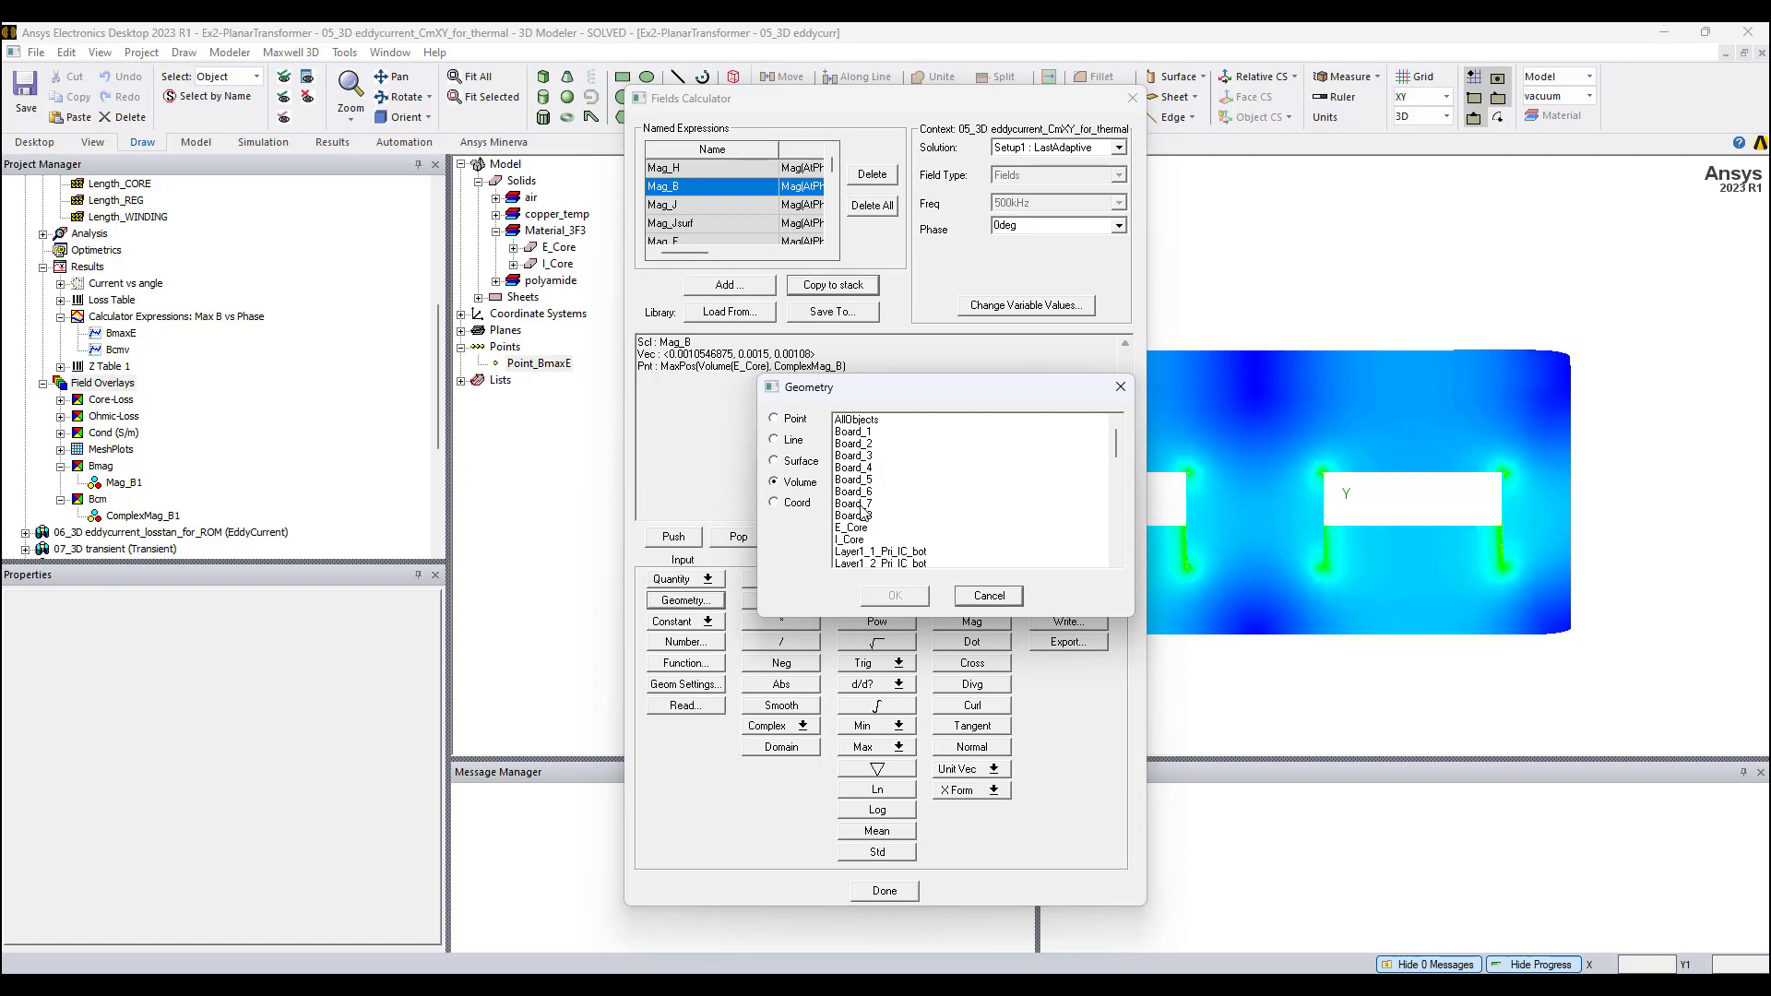
click(856, 527)
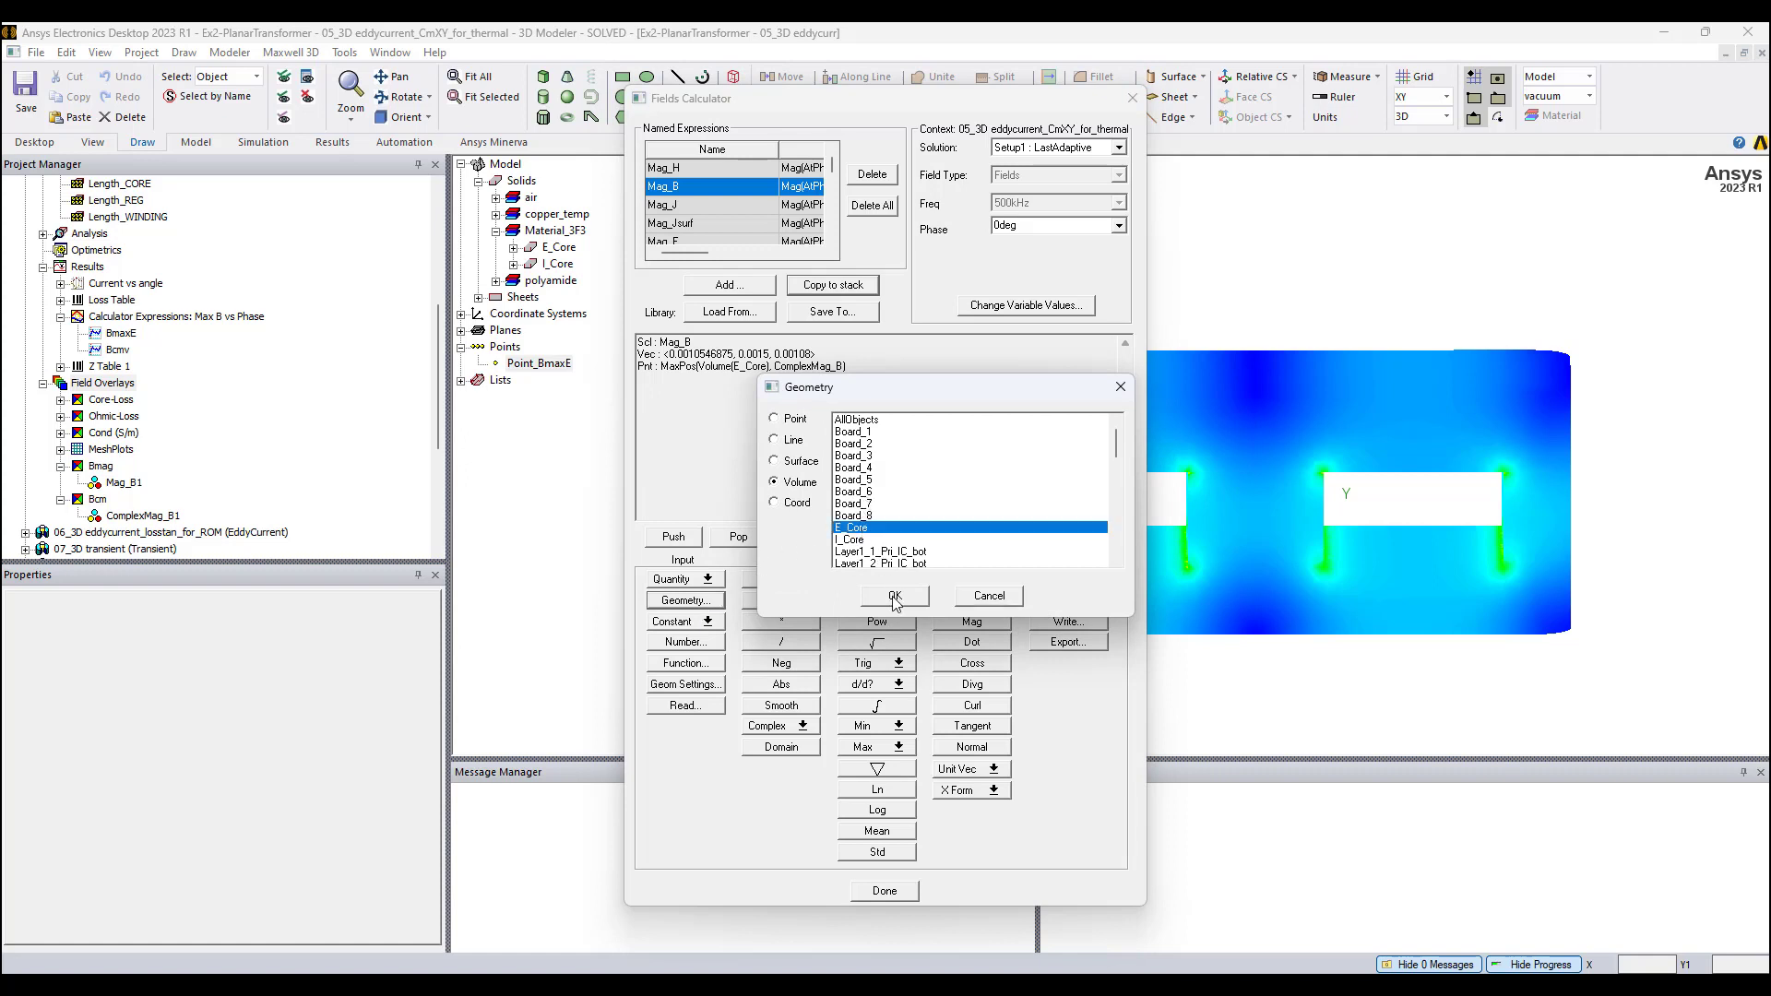
click(894, 597)
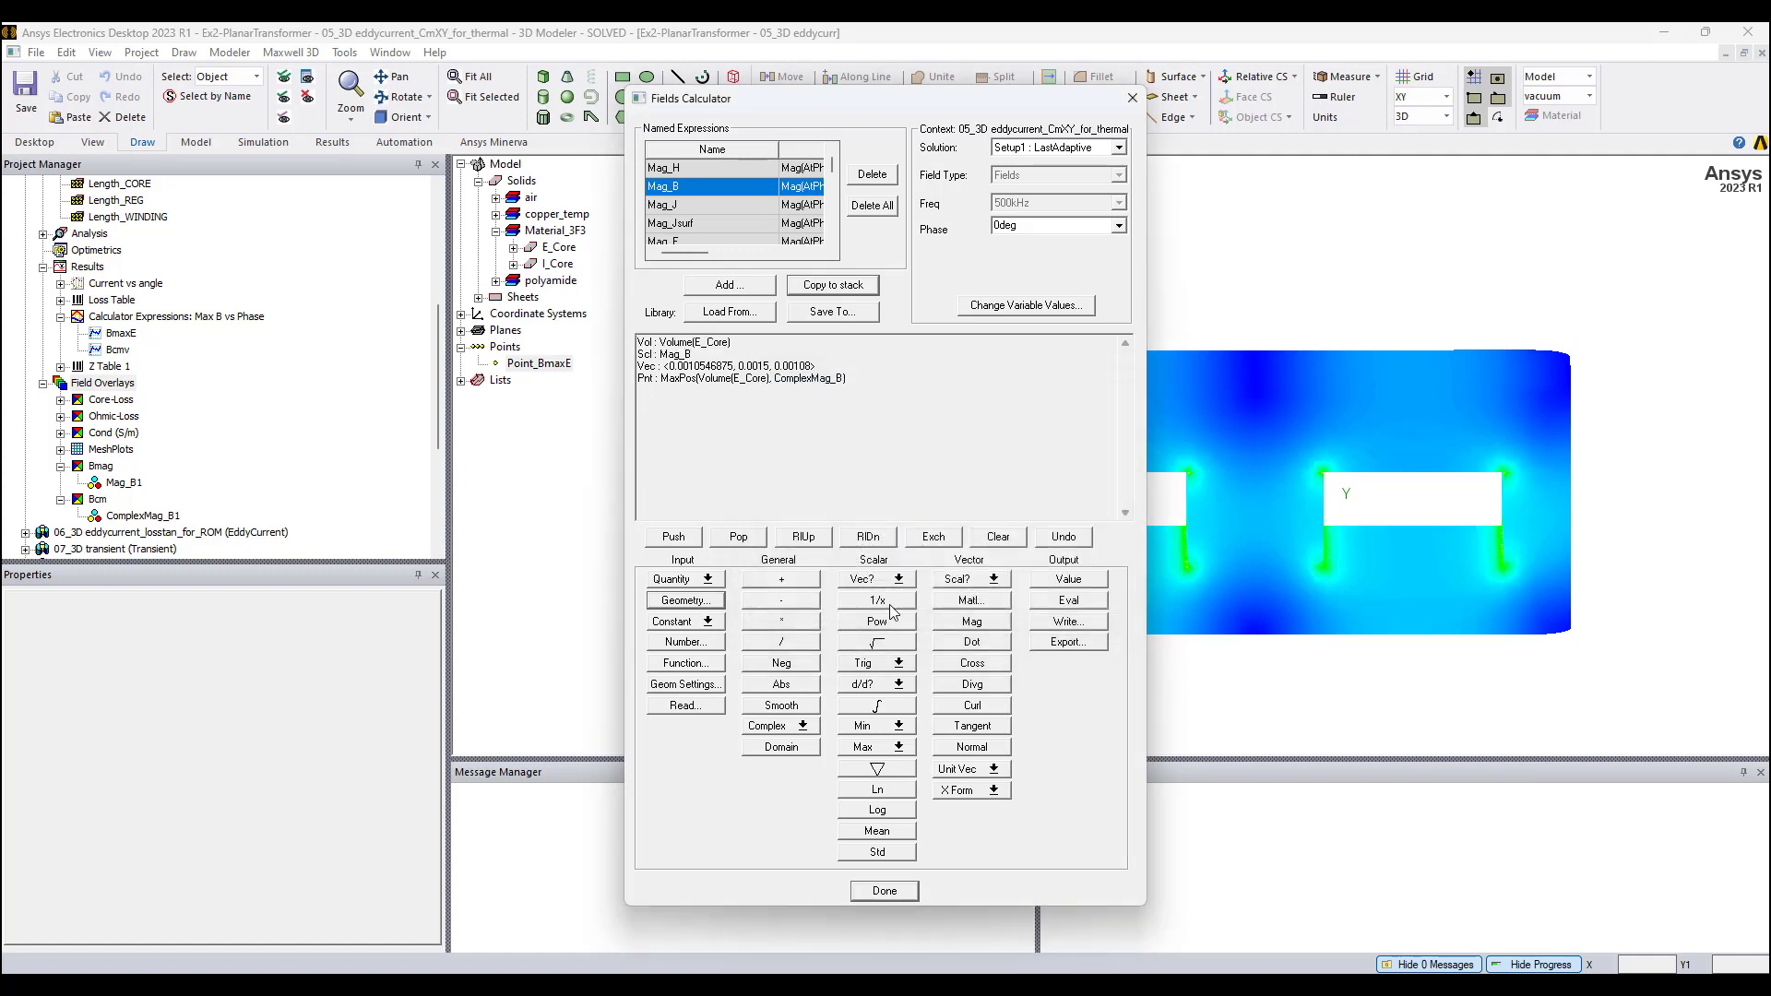
click(888, 754)
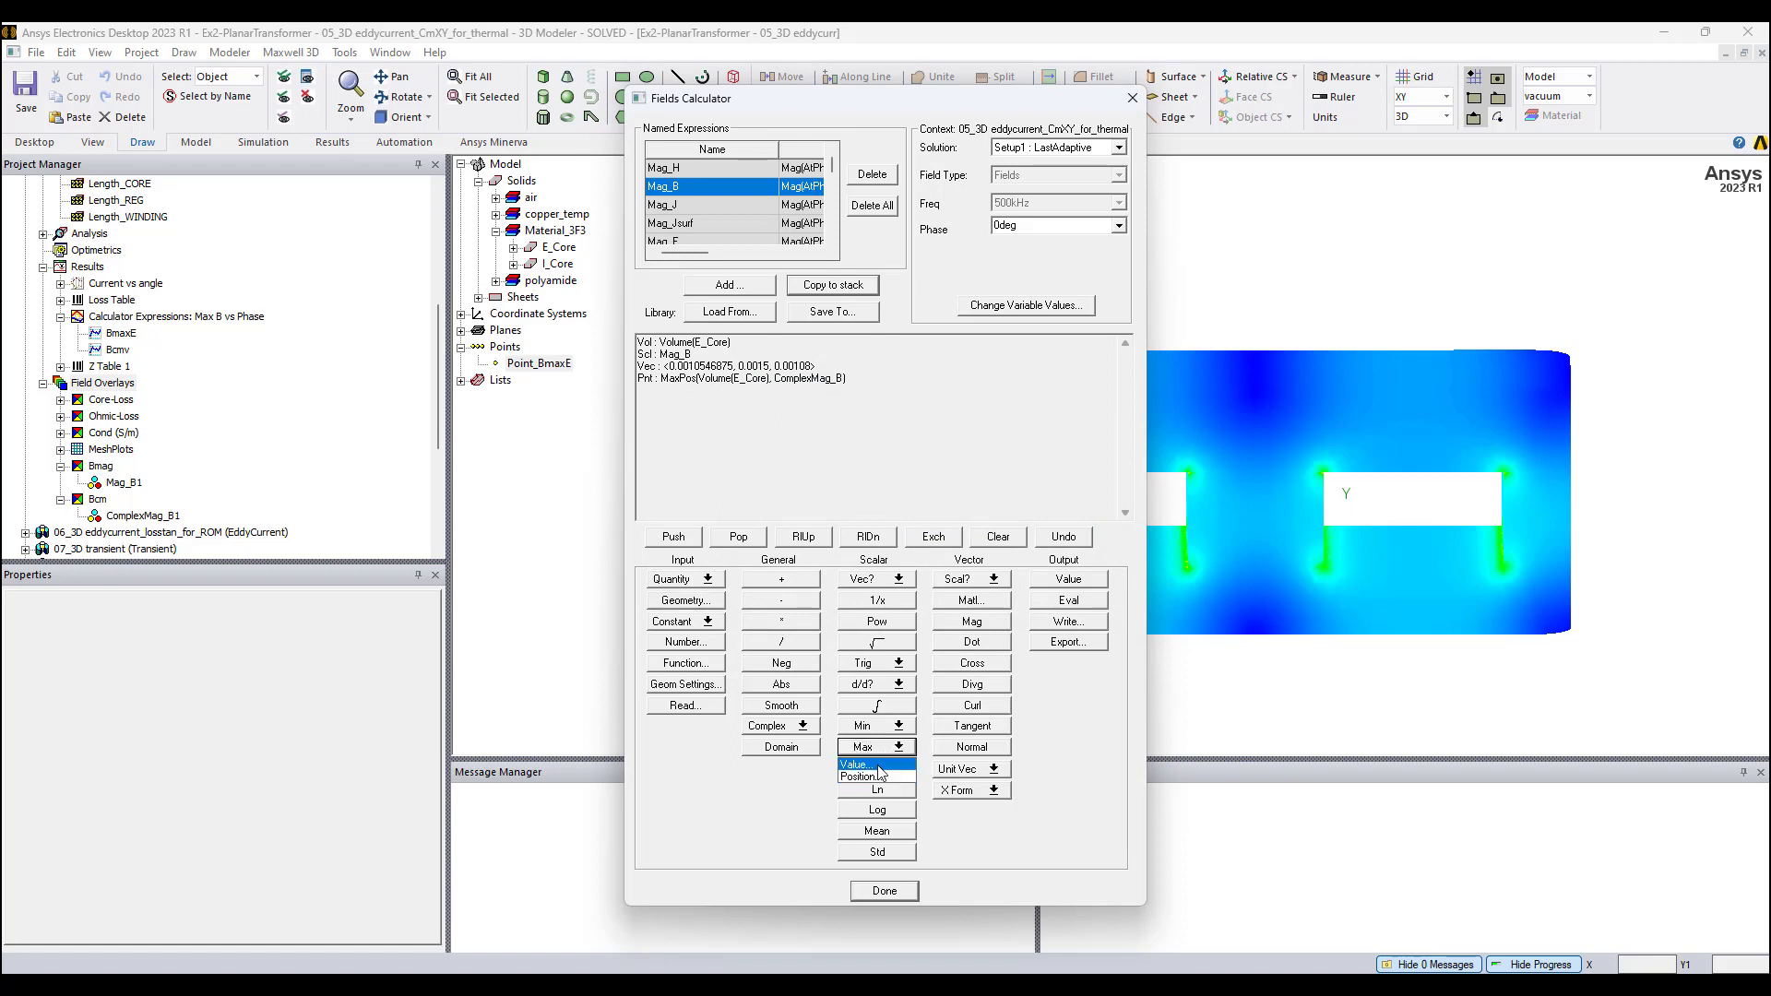
click(873, 777)
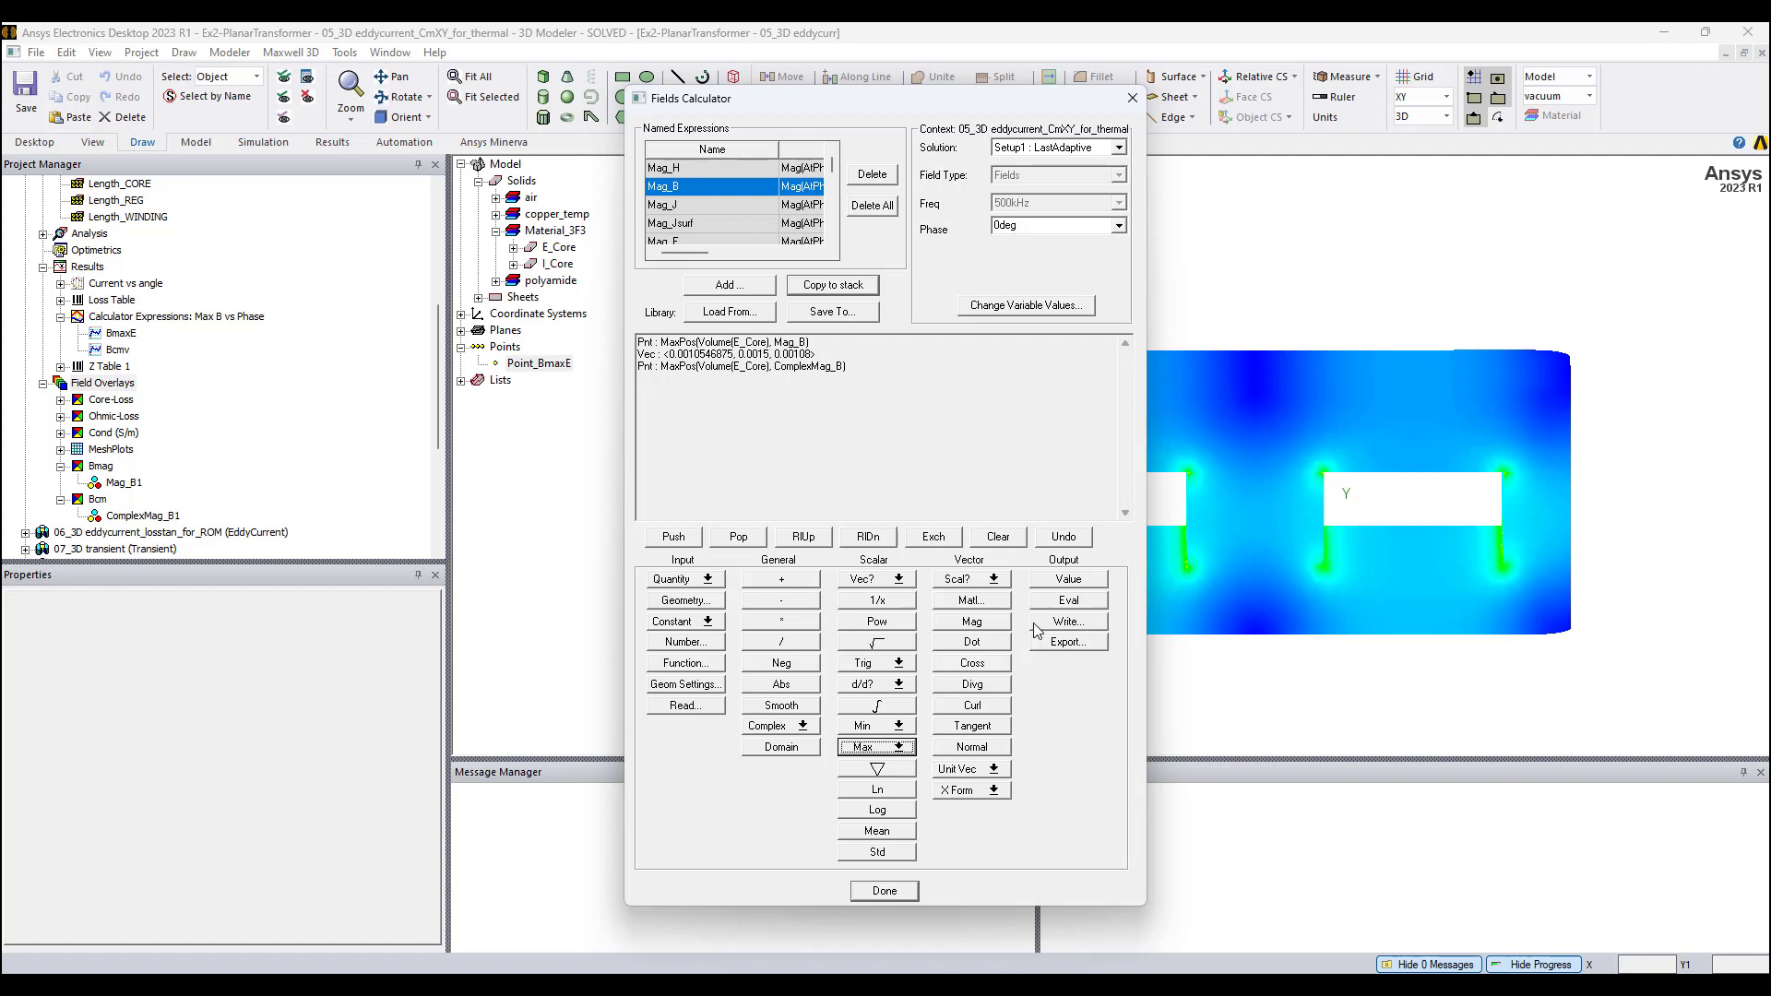
click(1061, 602)
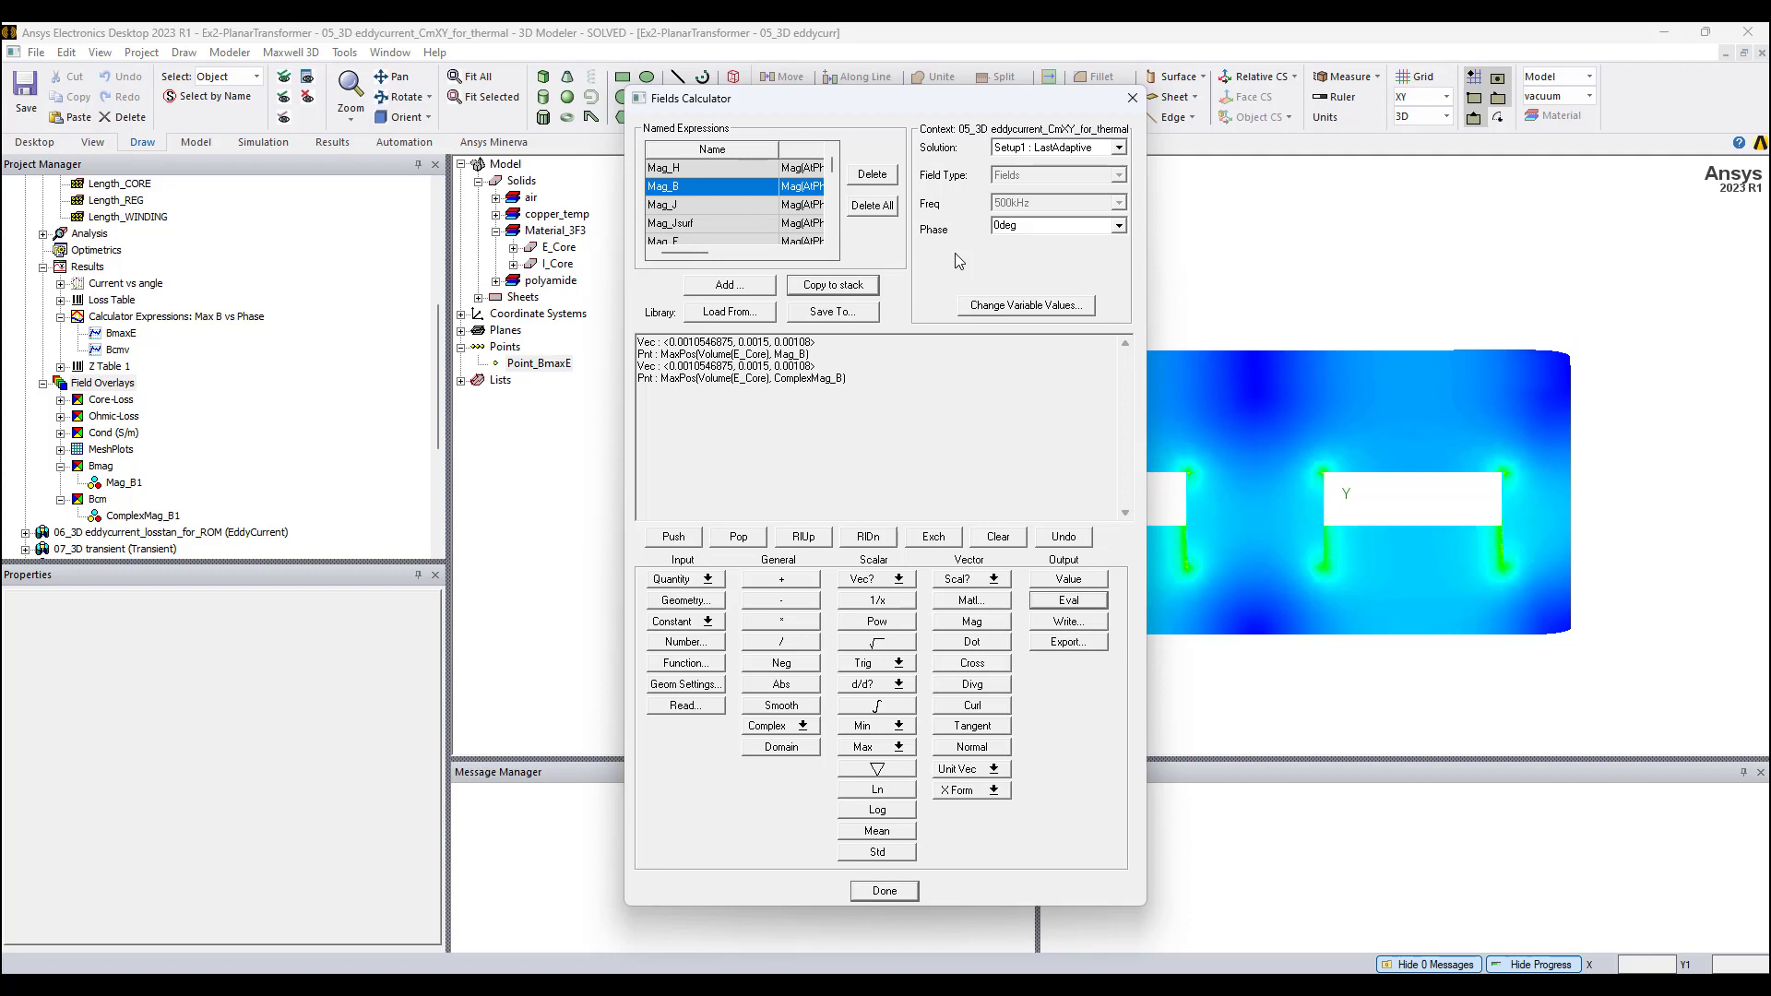
Step: Clear the stack and build the maximum of Mag_B over the E_Core volume
scroll(716, 219, down, 1)
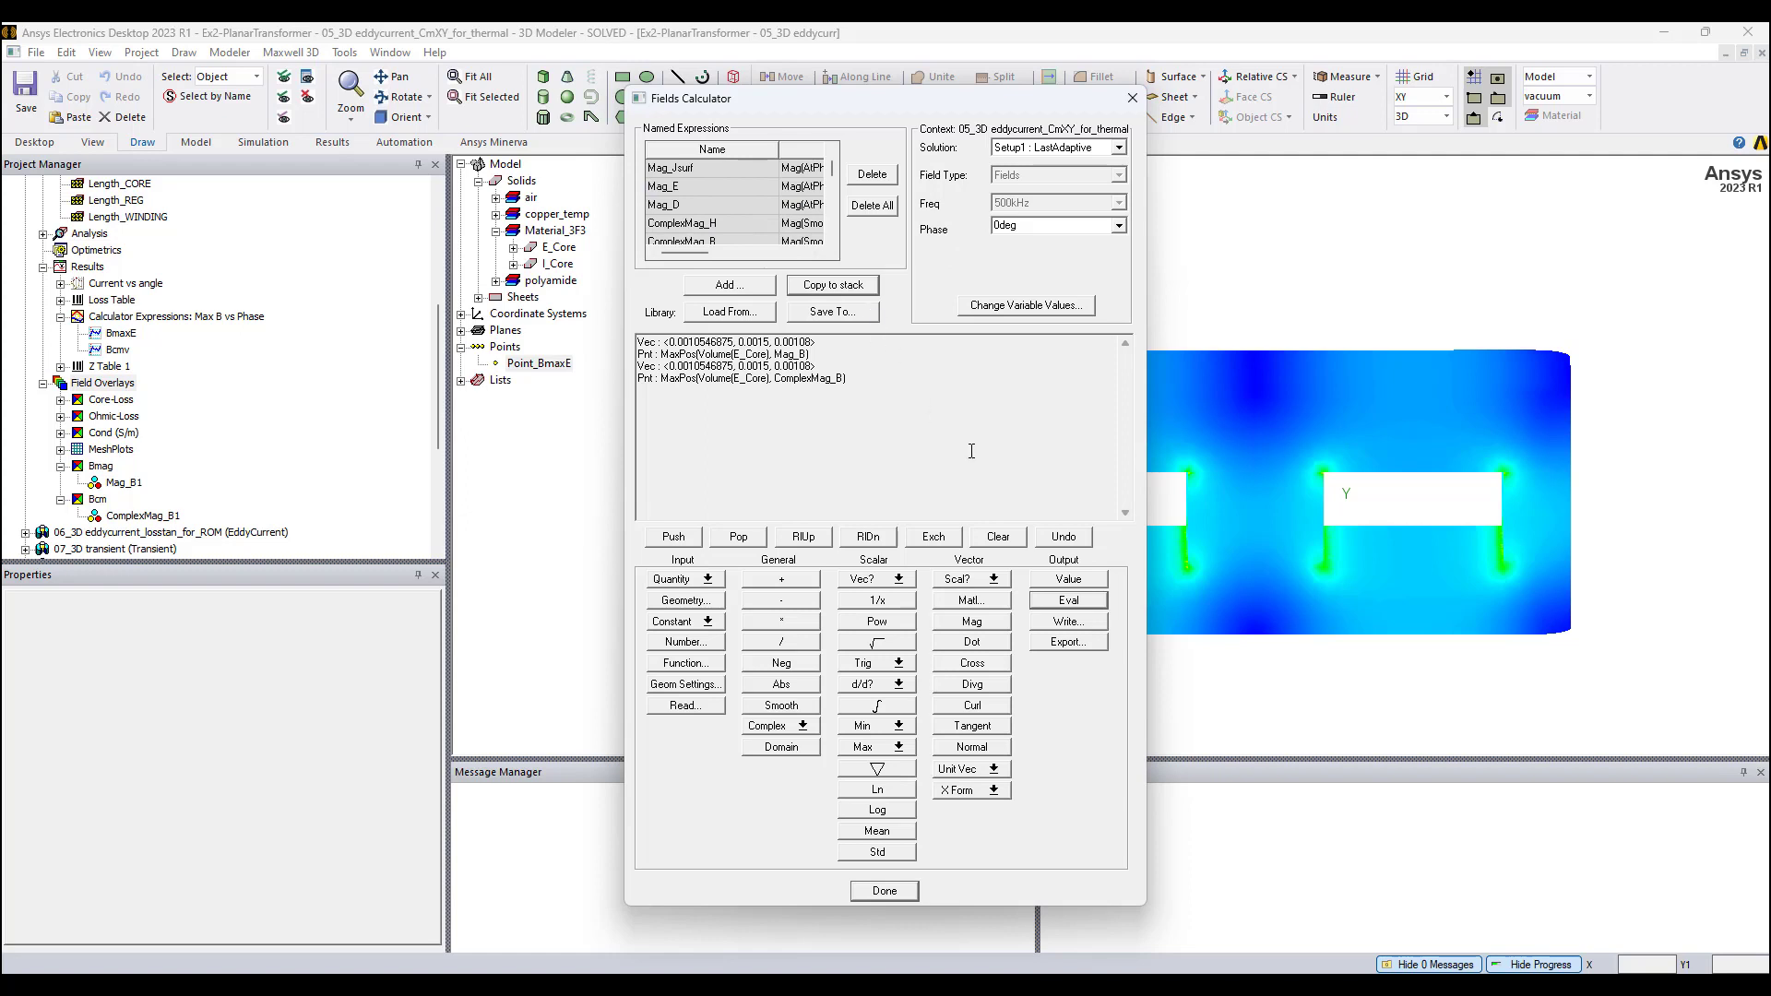
click(1003, 538)
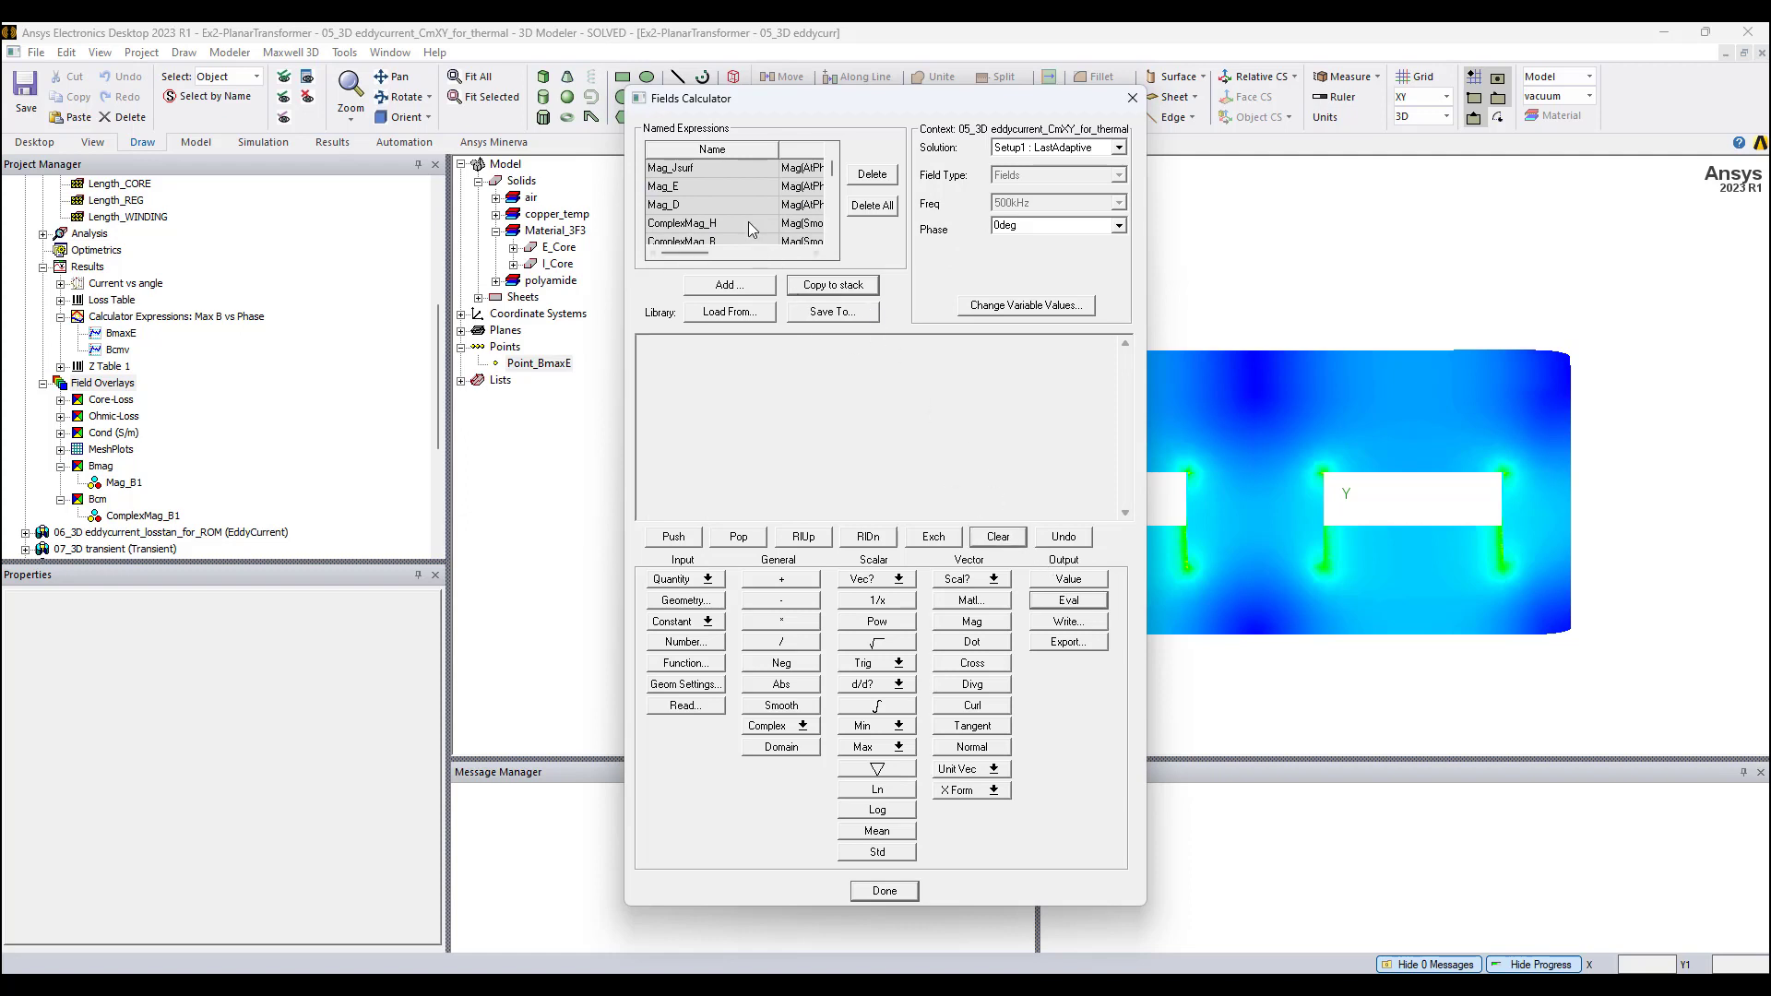
scroll(748, 221, down, 3)
scroll(749, 219, up, 3)
scroll(749, 220, up, 1)
click(719, 192)
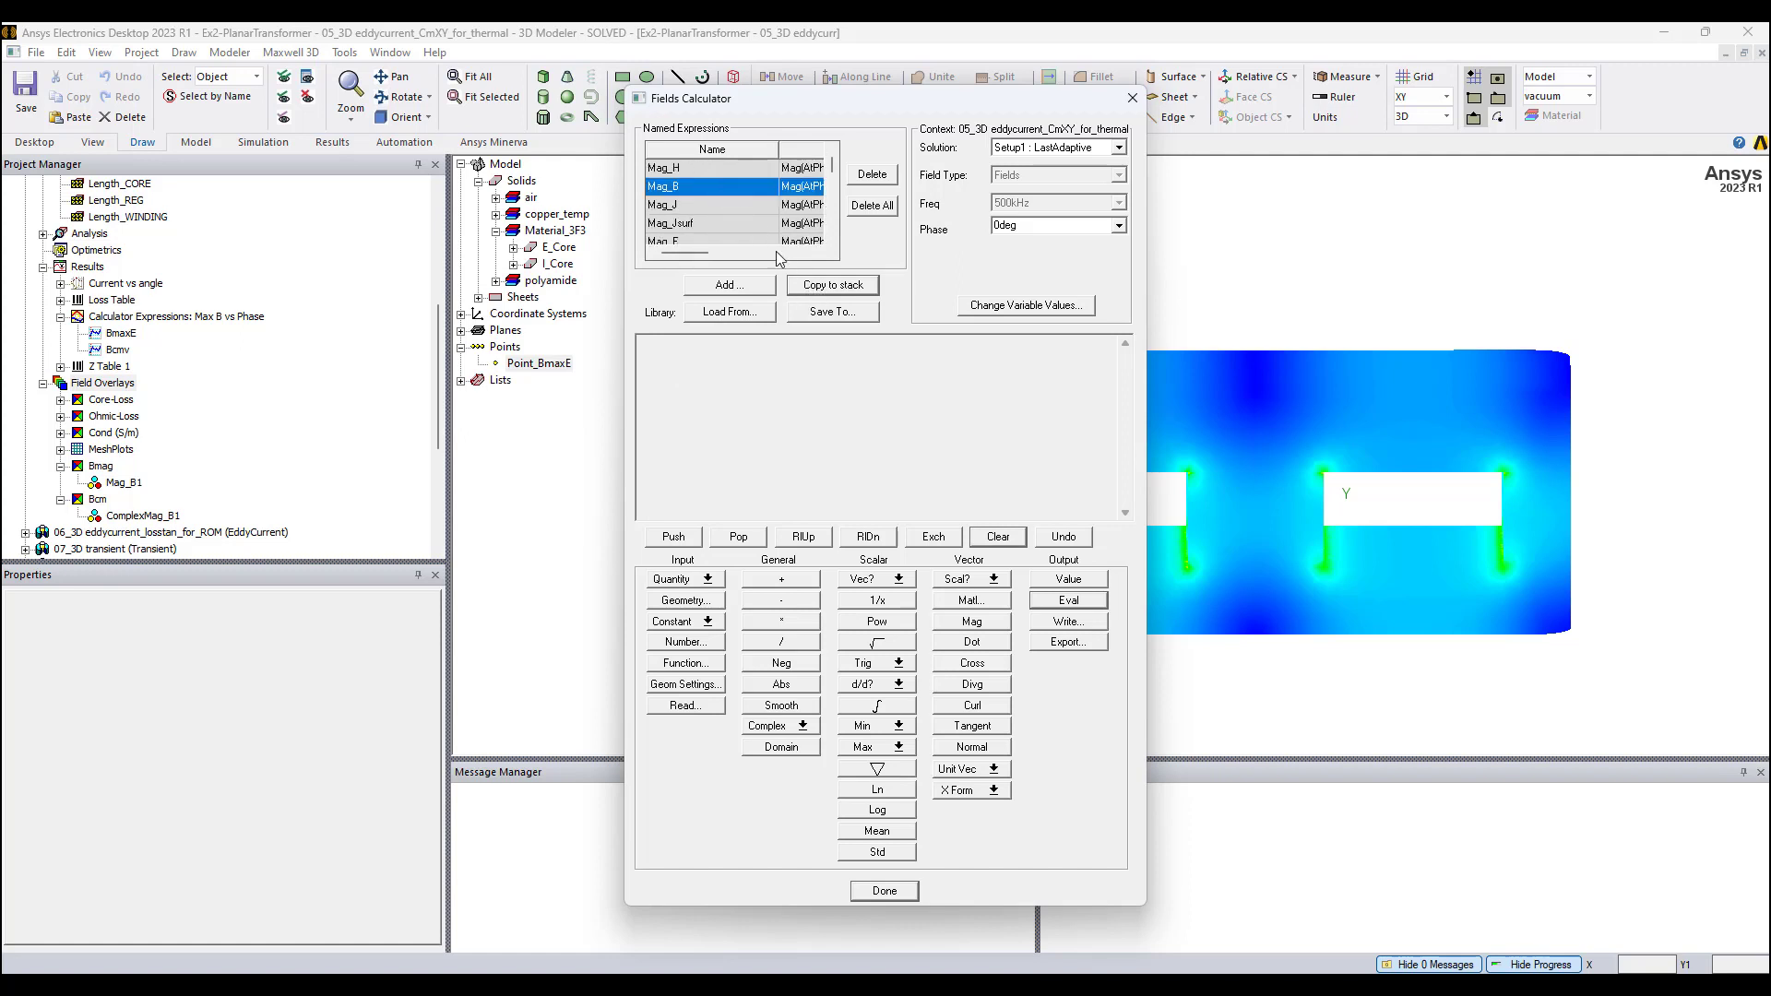
click(807, 288)
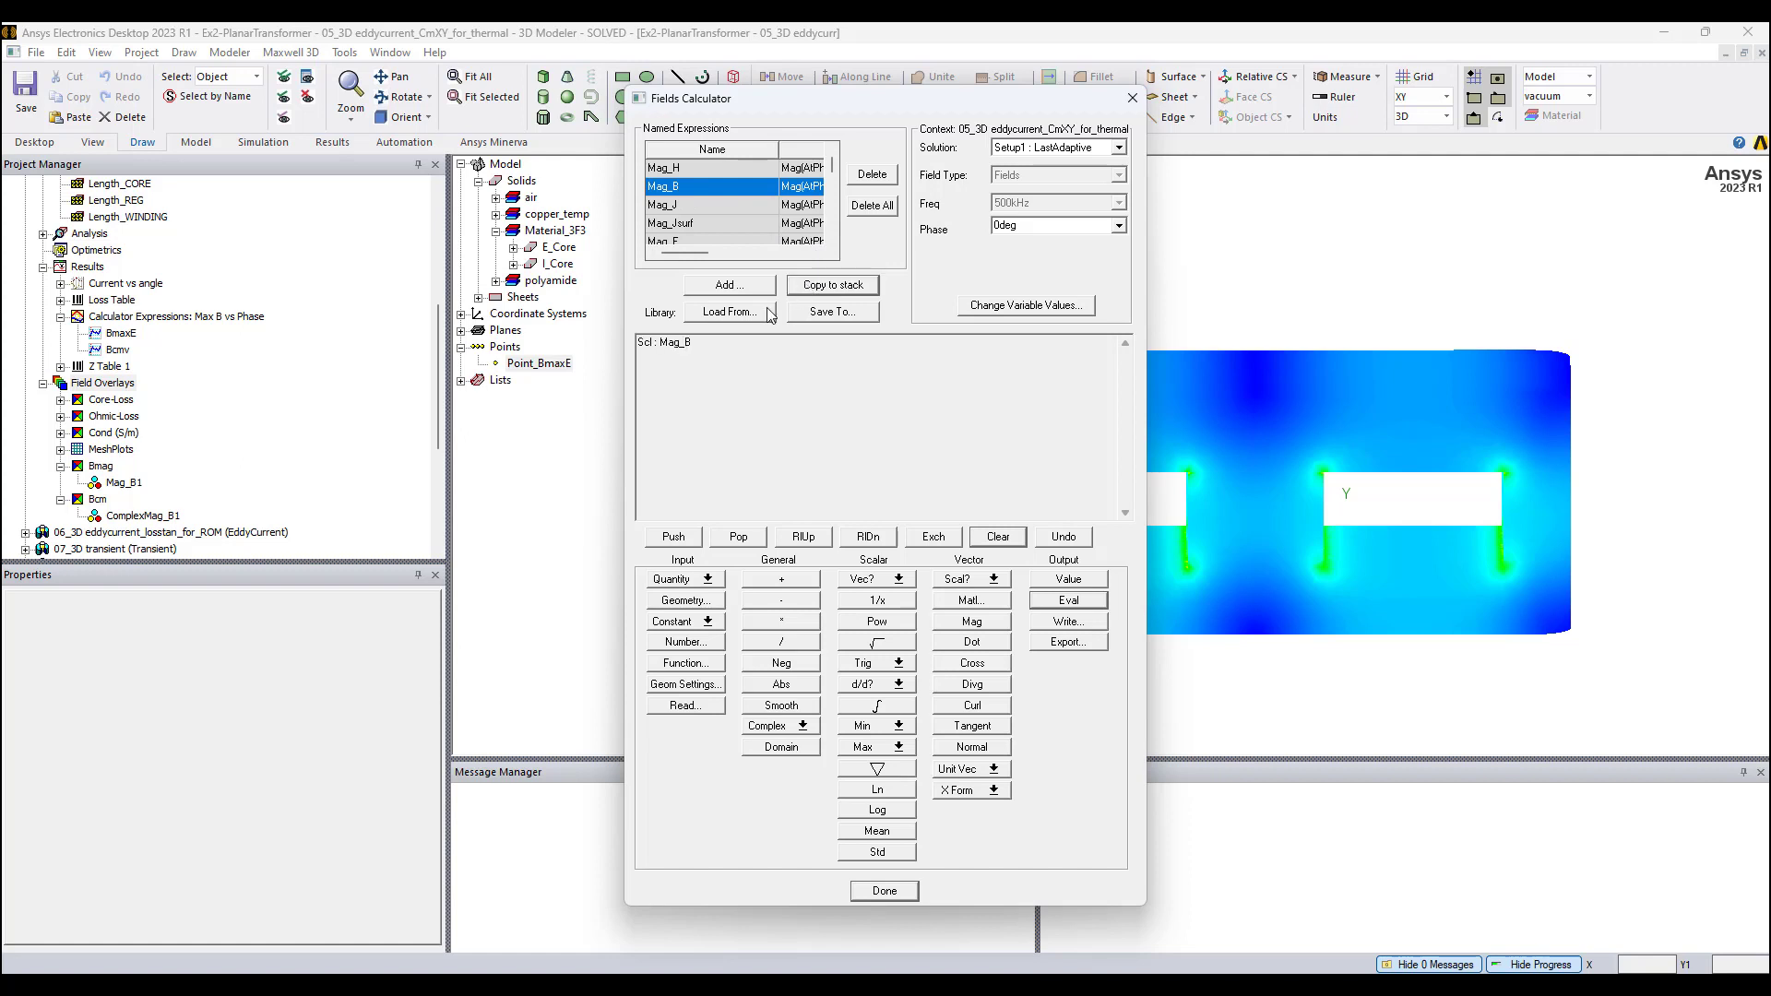
click(685, 599)
click(774, 482)
click(848, 526)
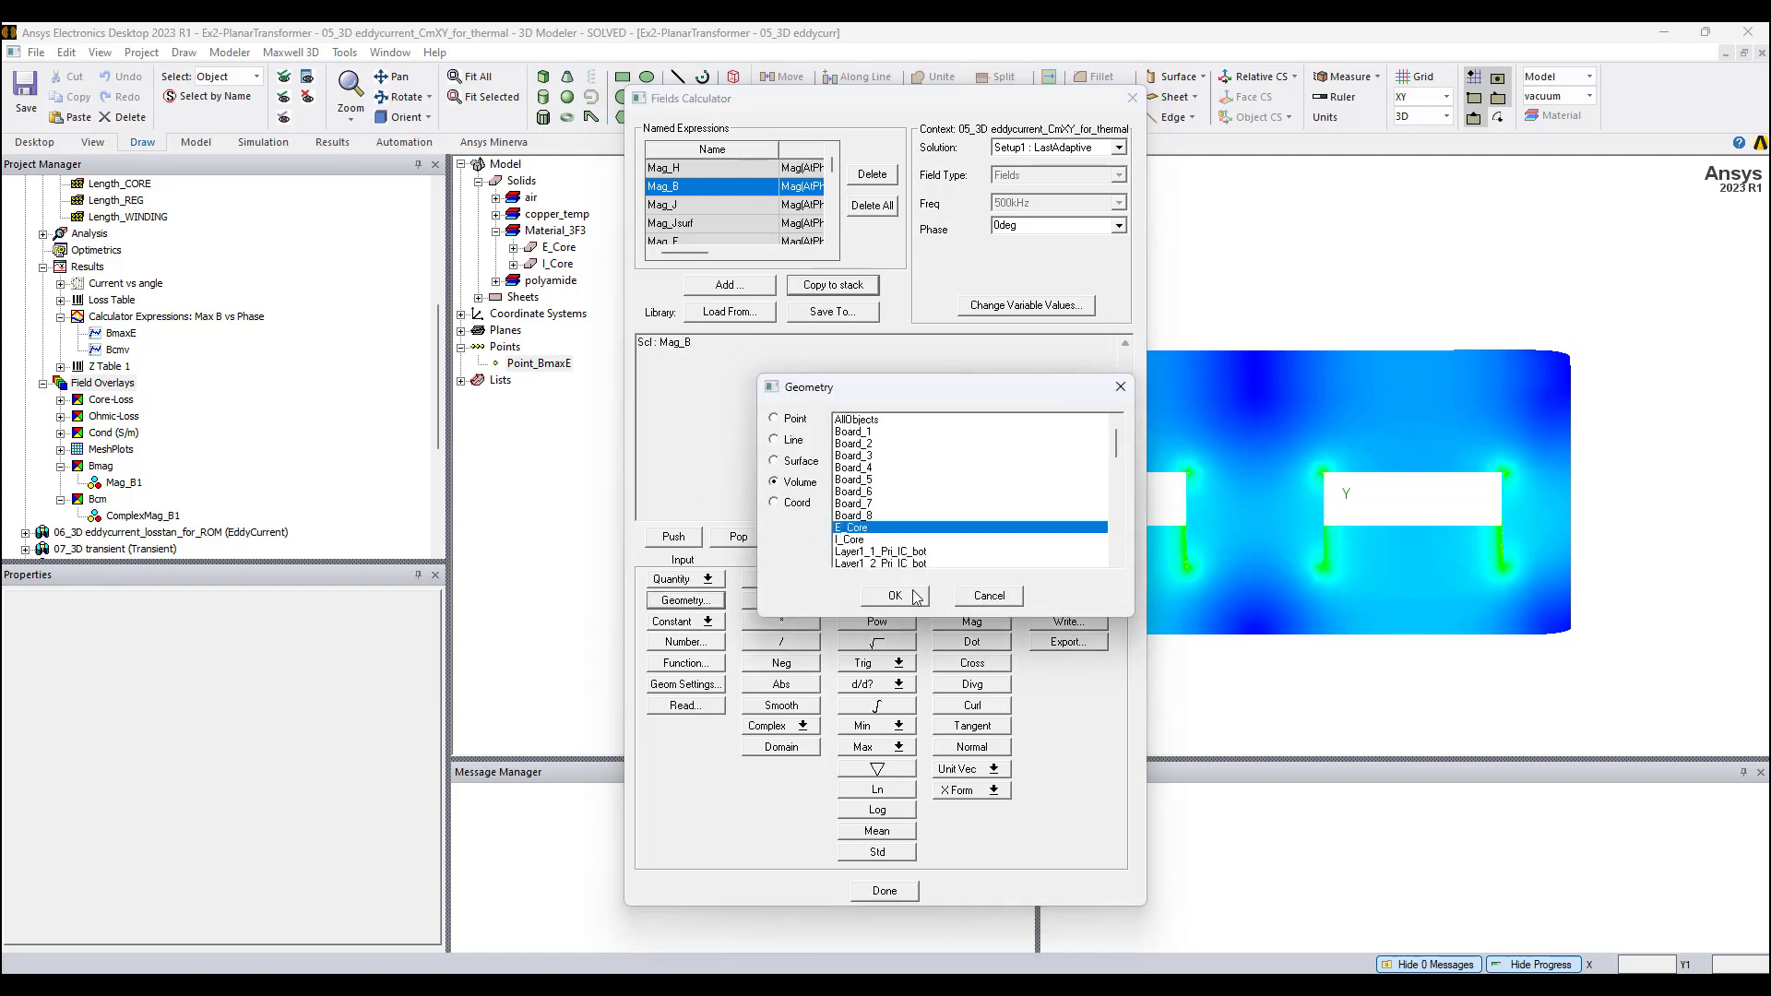
click(895, 596)
click(899, 747)
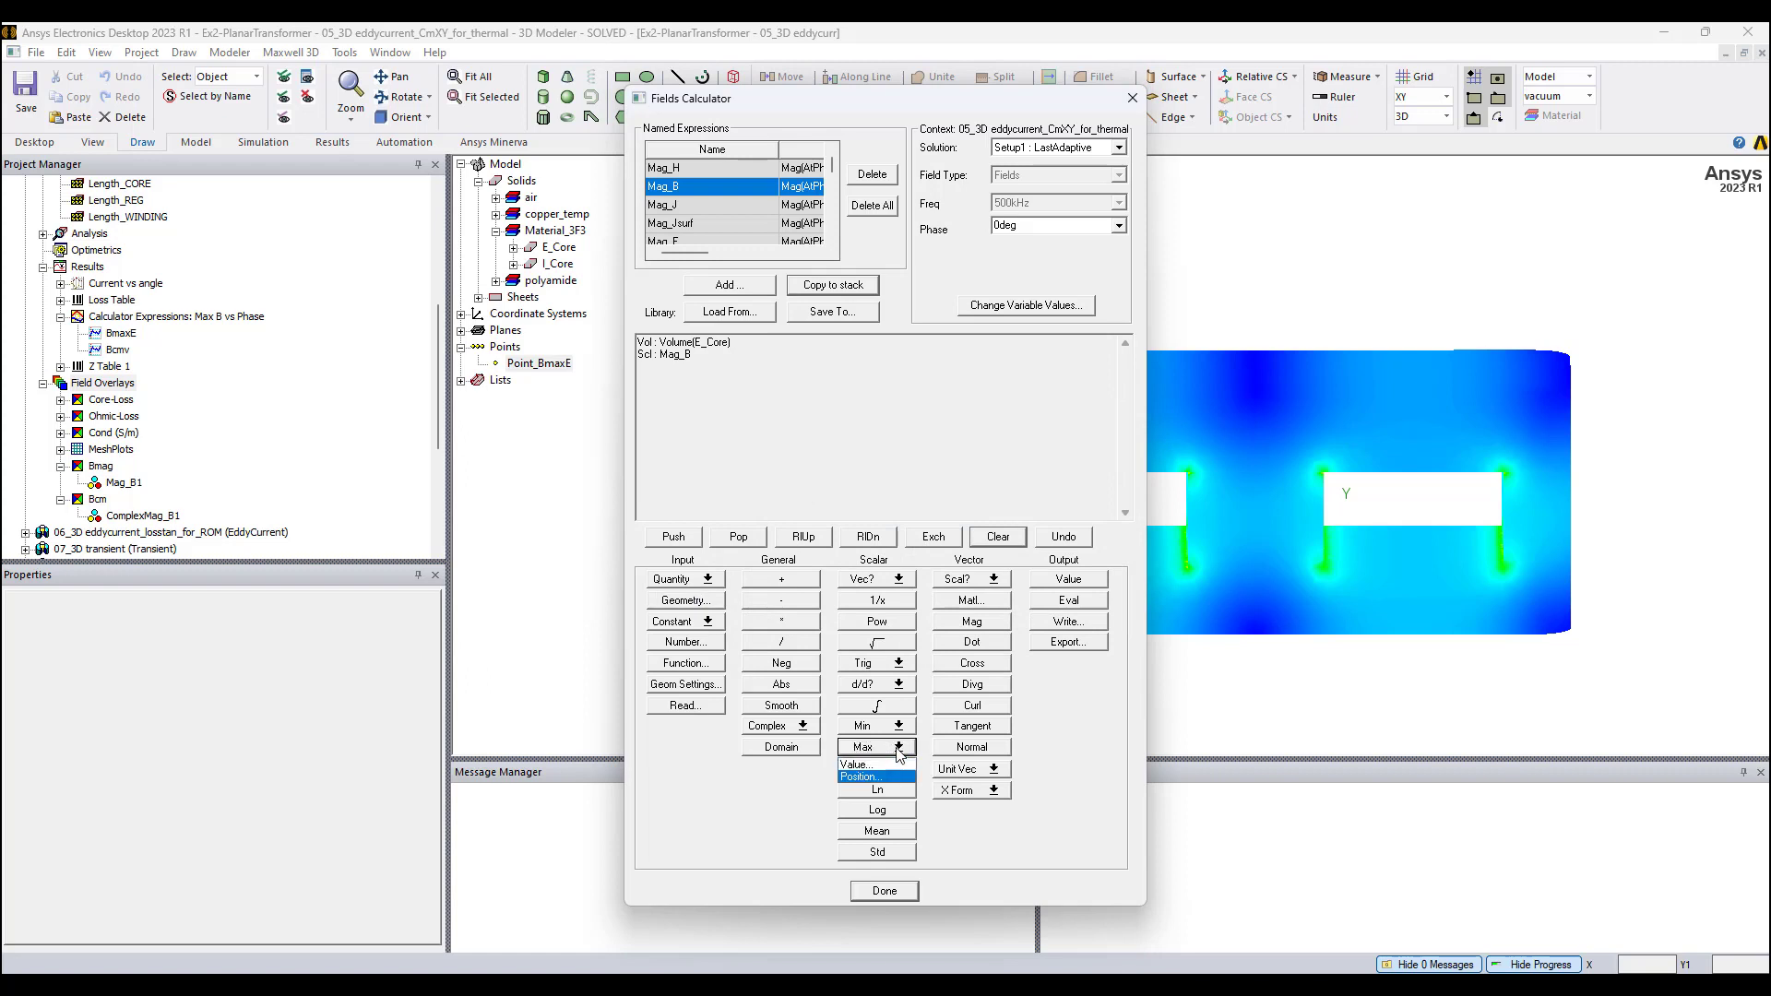
click(882, 765)
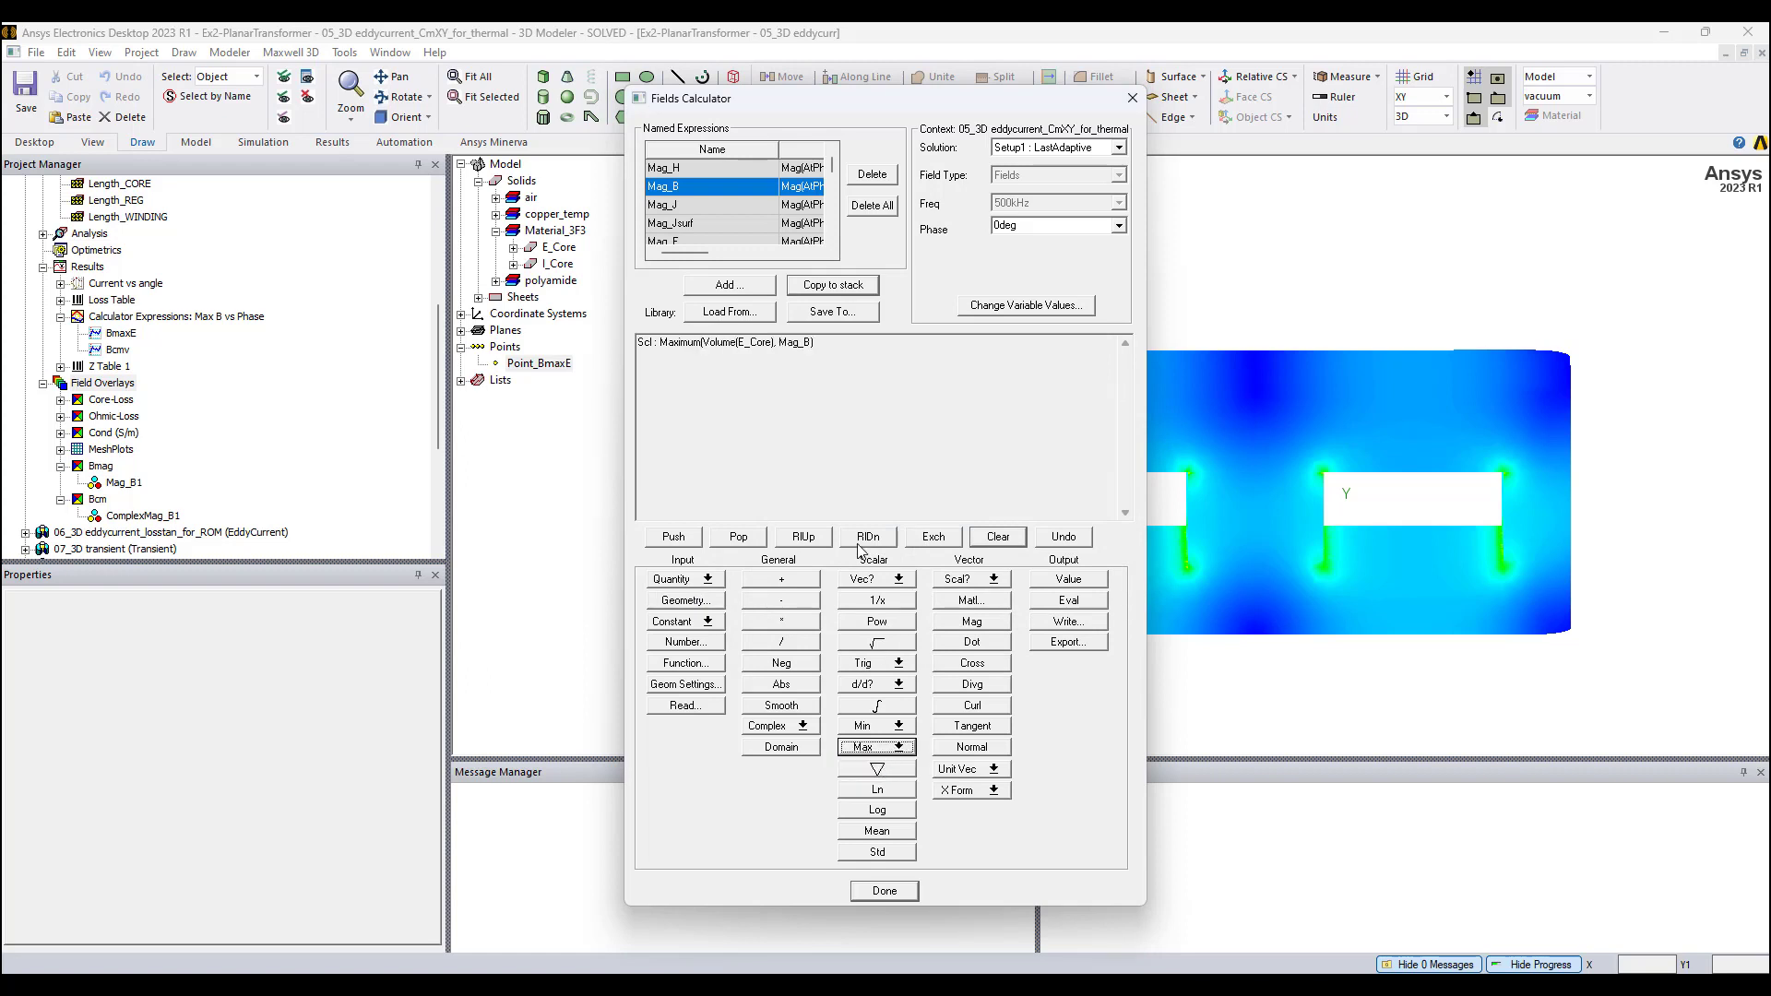
Step: Evaluate the stored BmaxE named expression from a cleared stack, then close the calculator
click(724, 285)
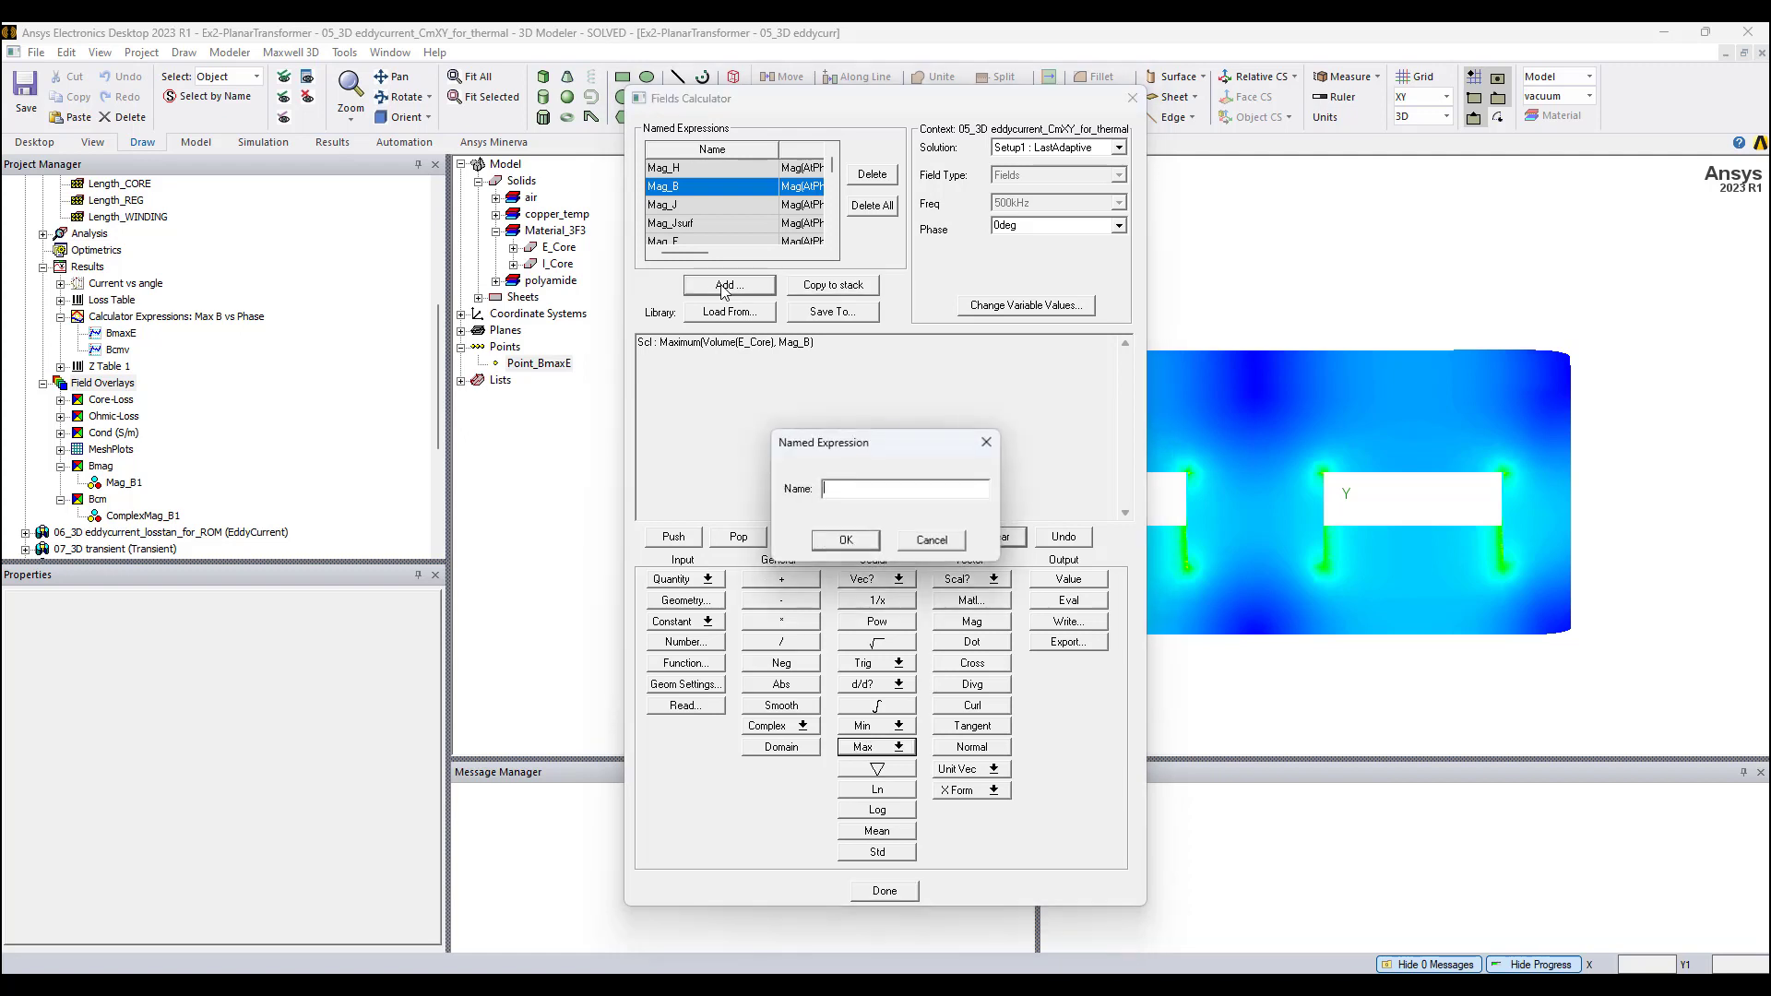
click(932, 538)
scroll(799, 207, down, 8)
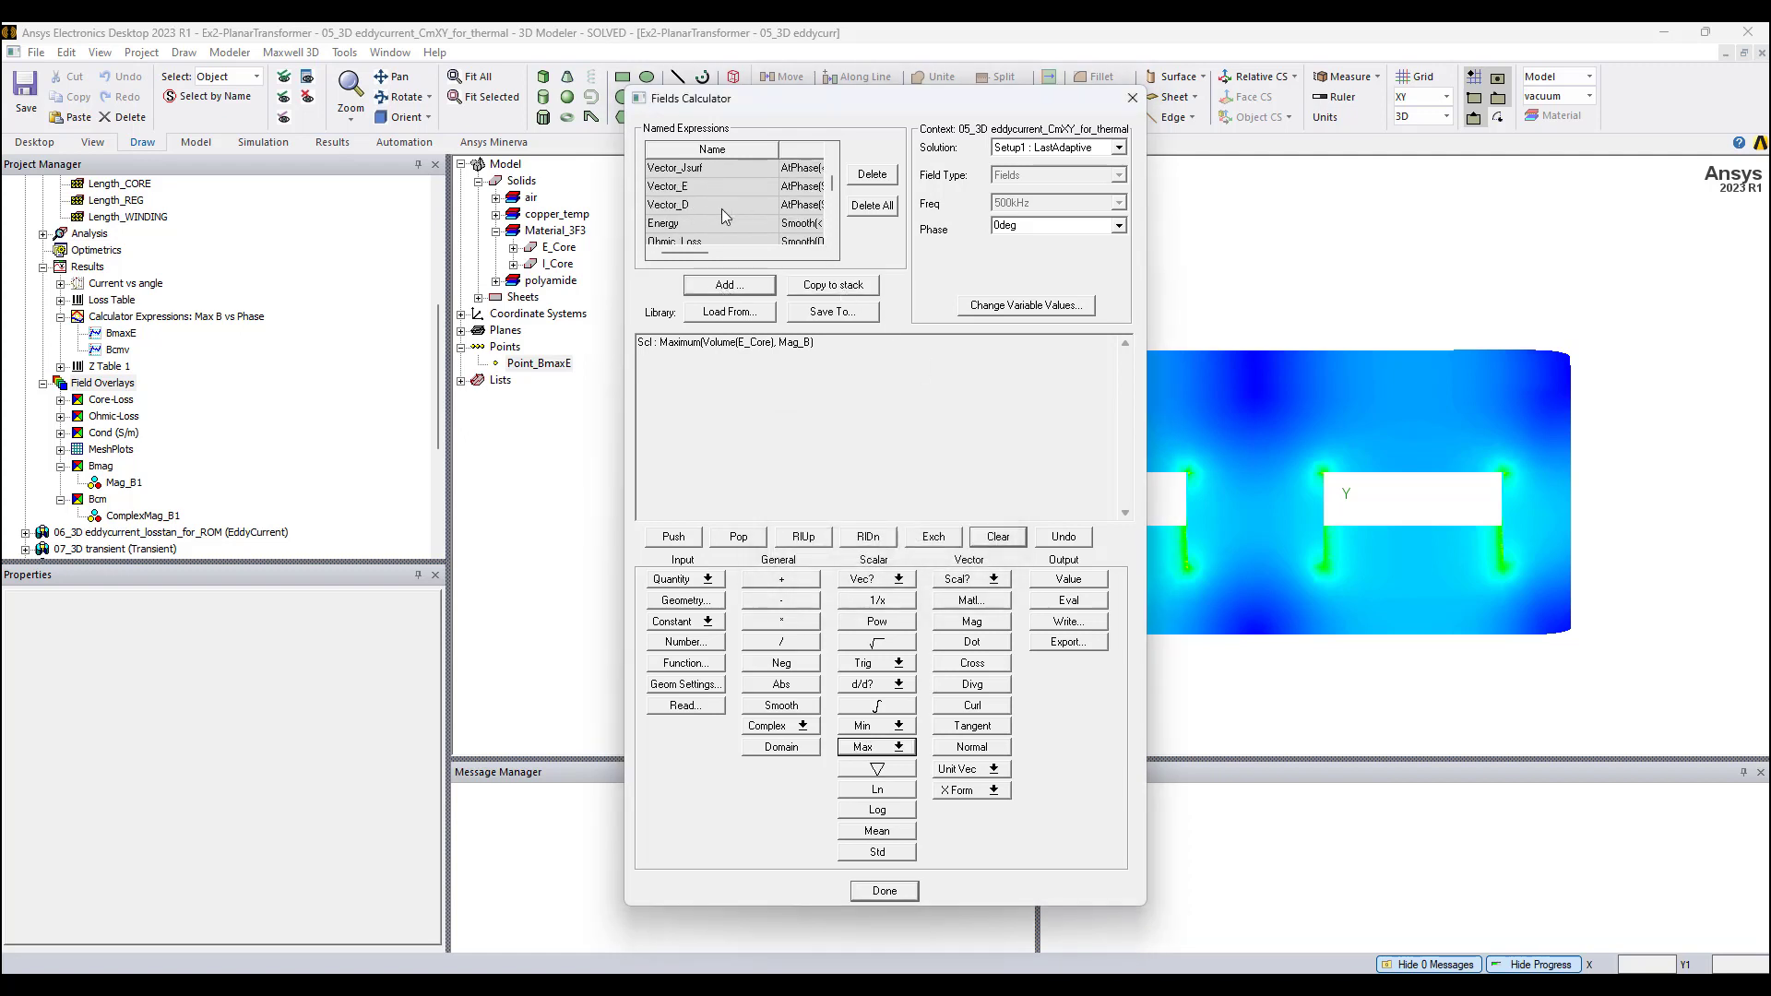
scroll(724, 215, down, 3)
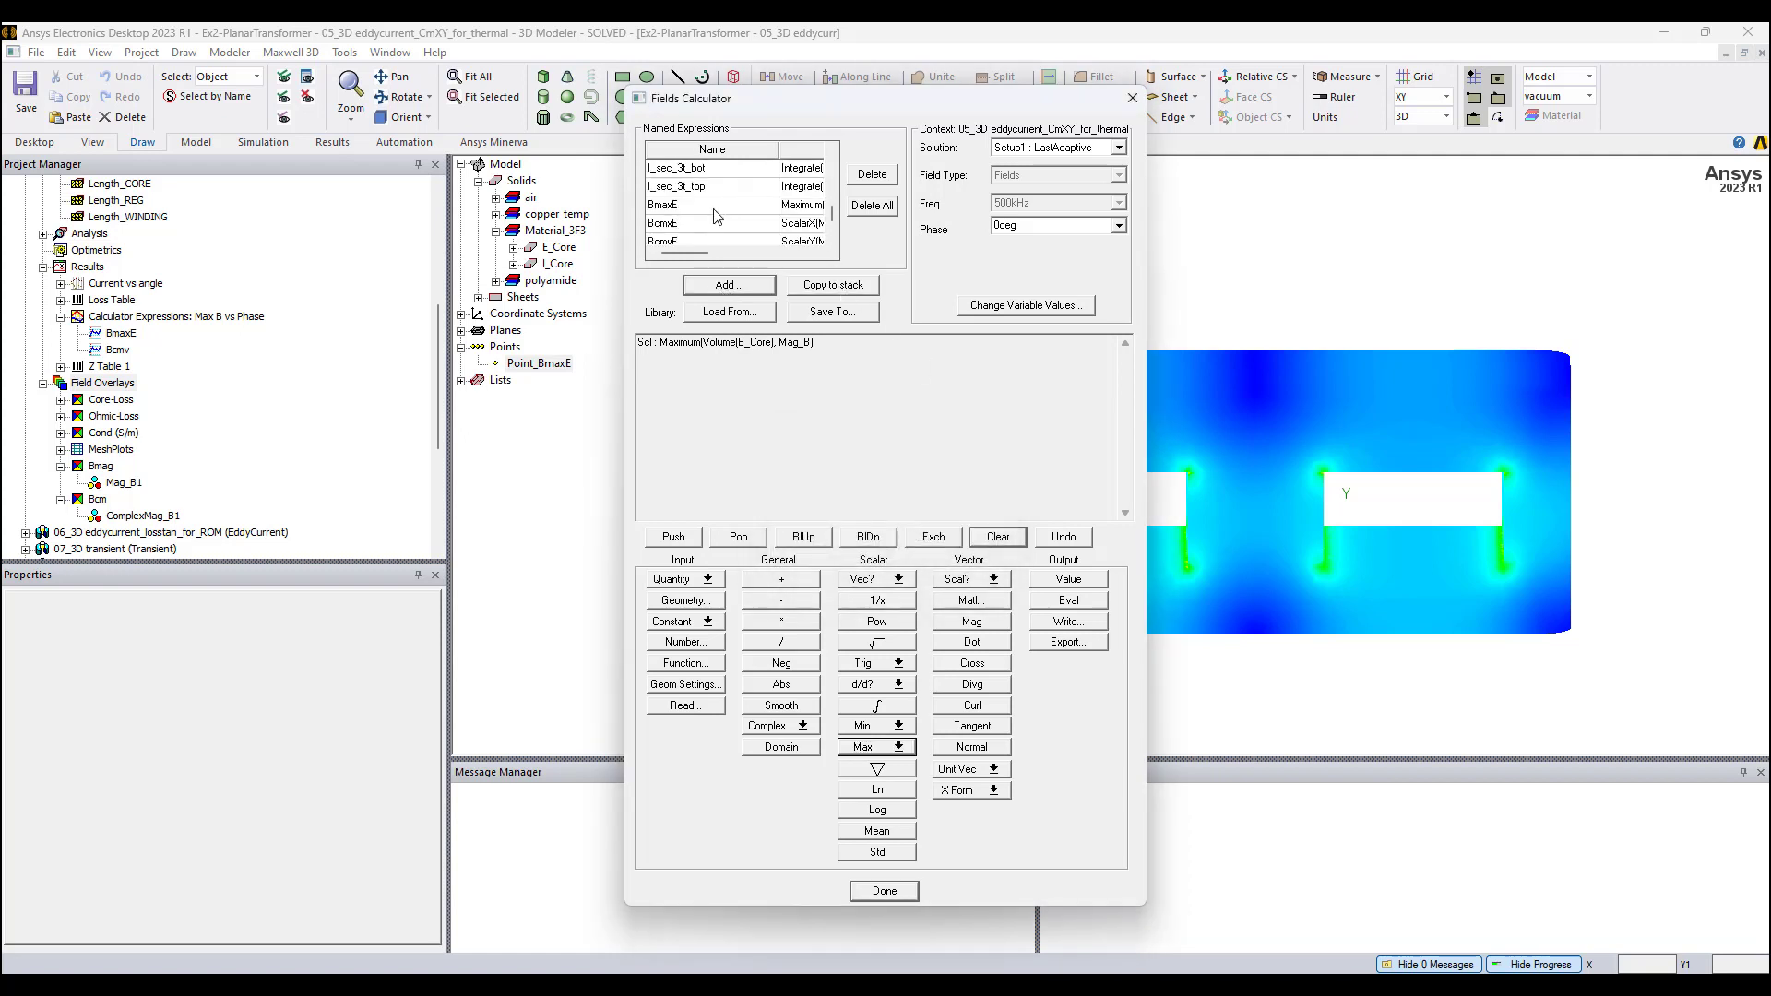
click(694, 207)
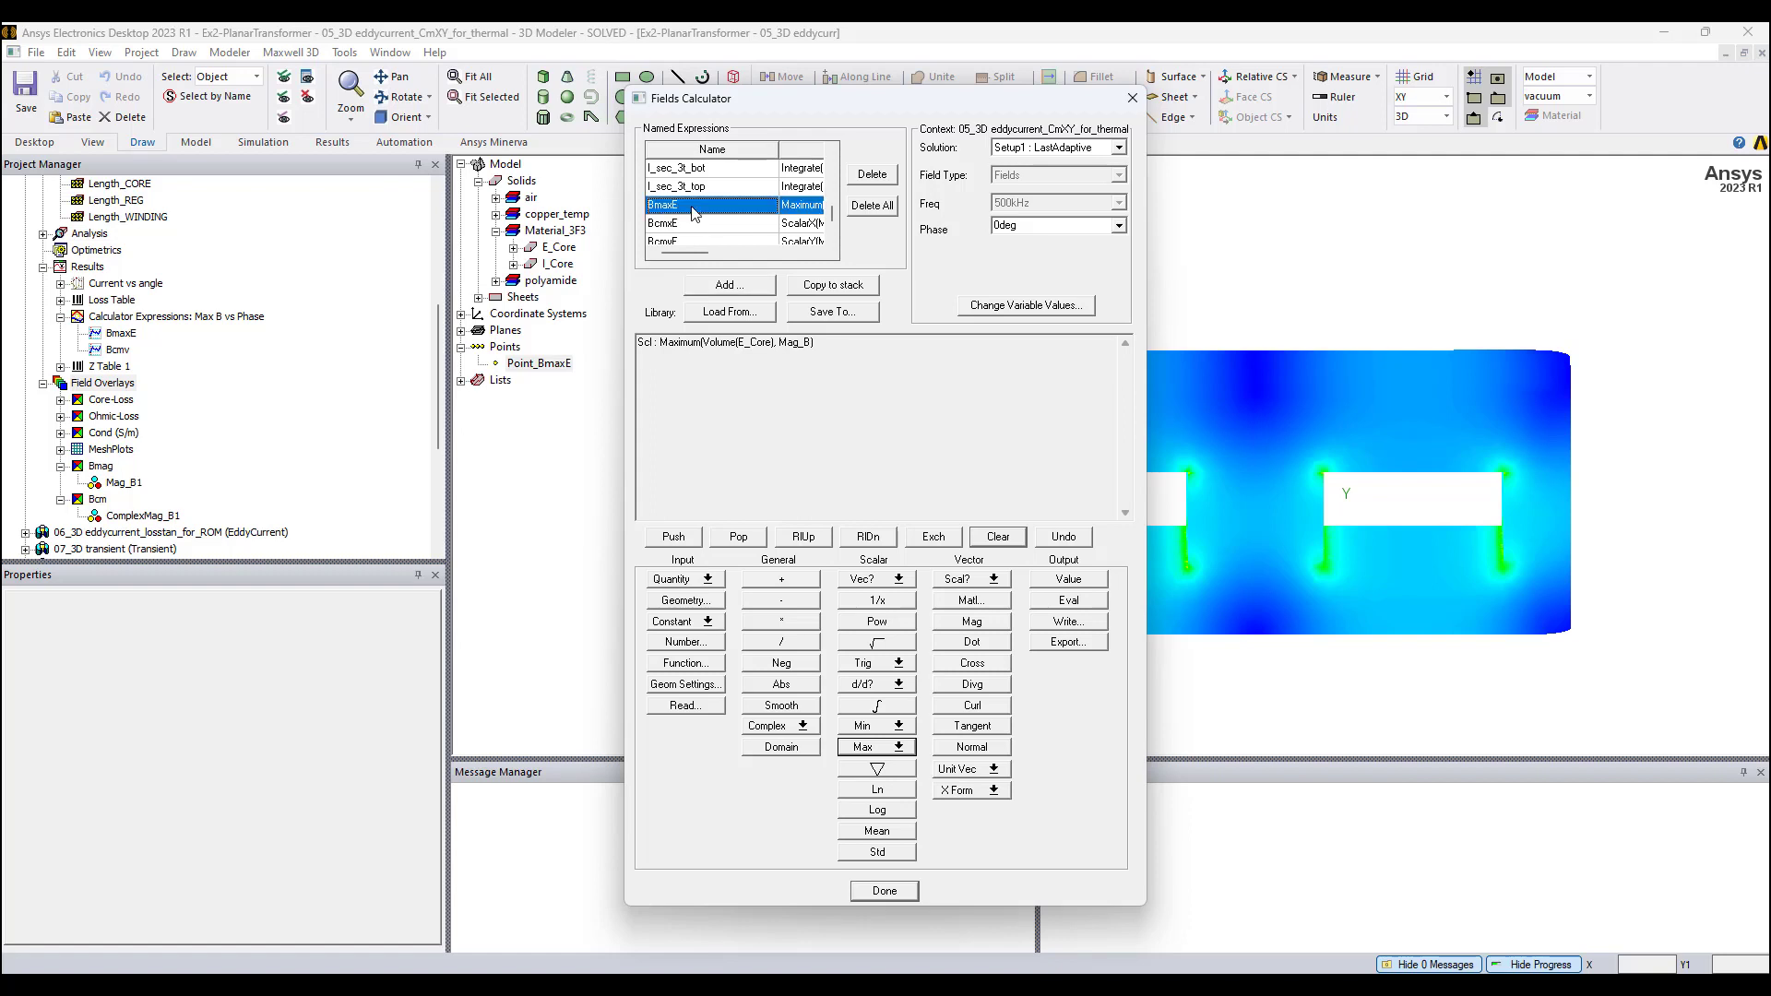
click(998, 544)
click(812, 287)
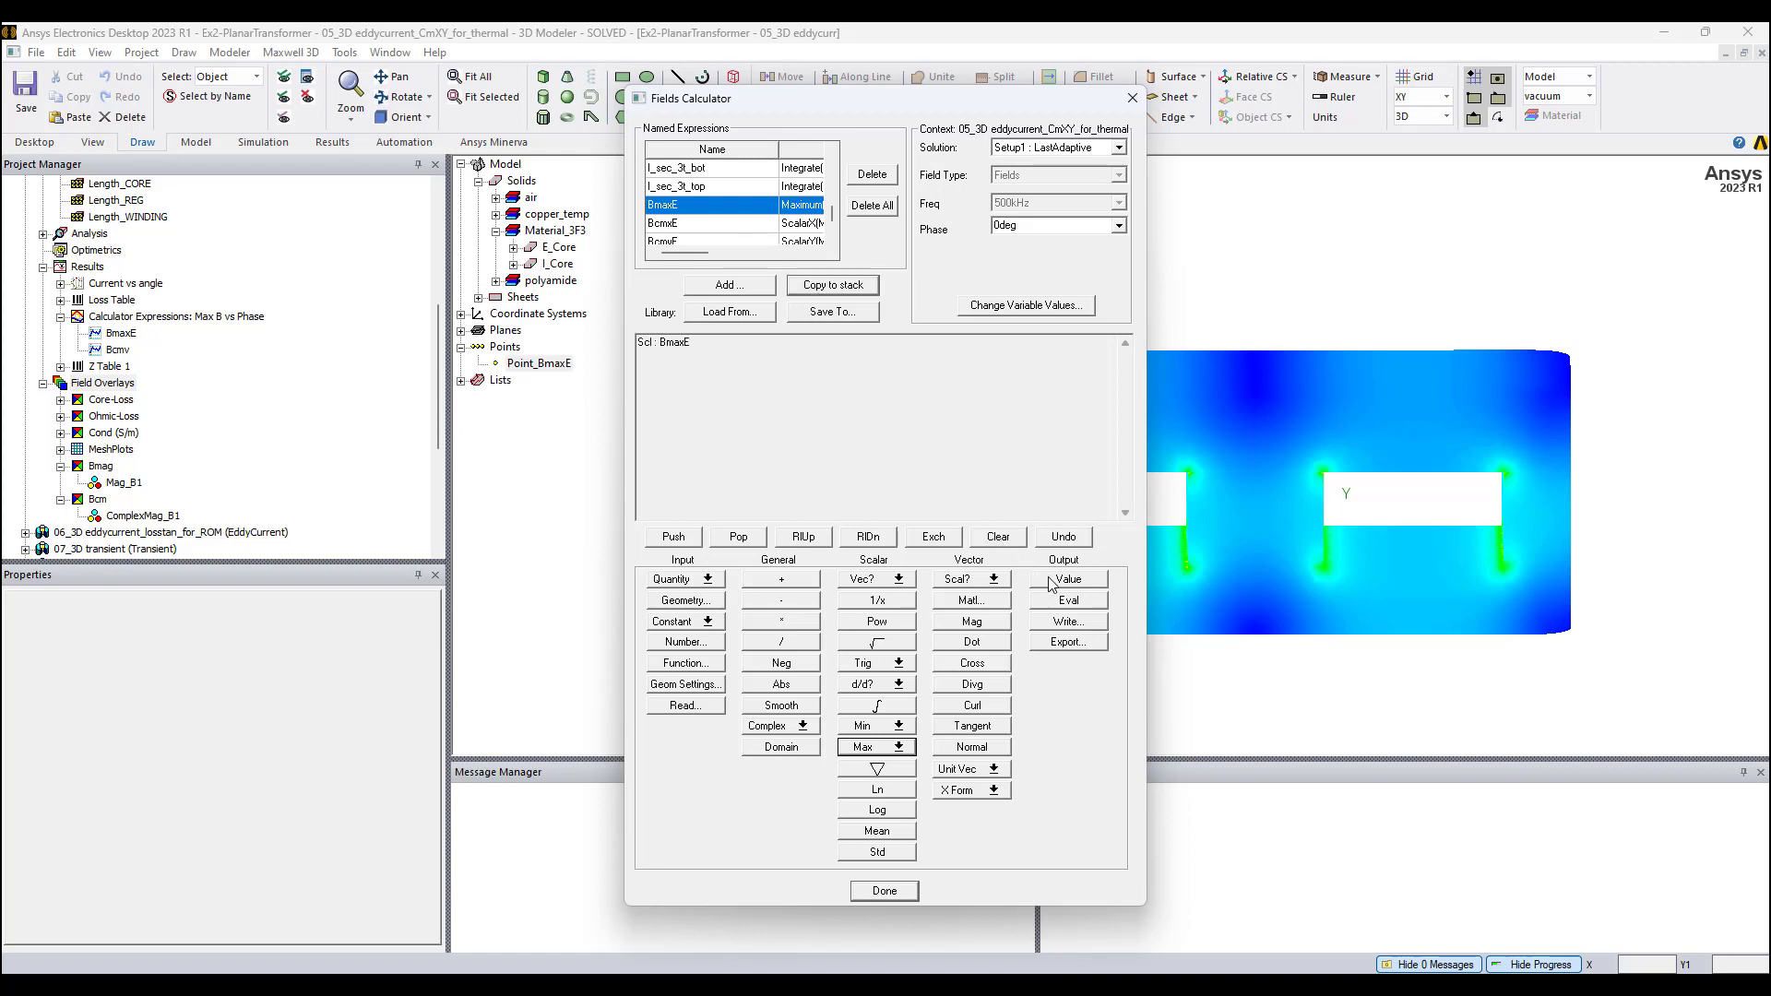
click(1068, 599)
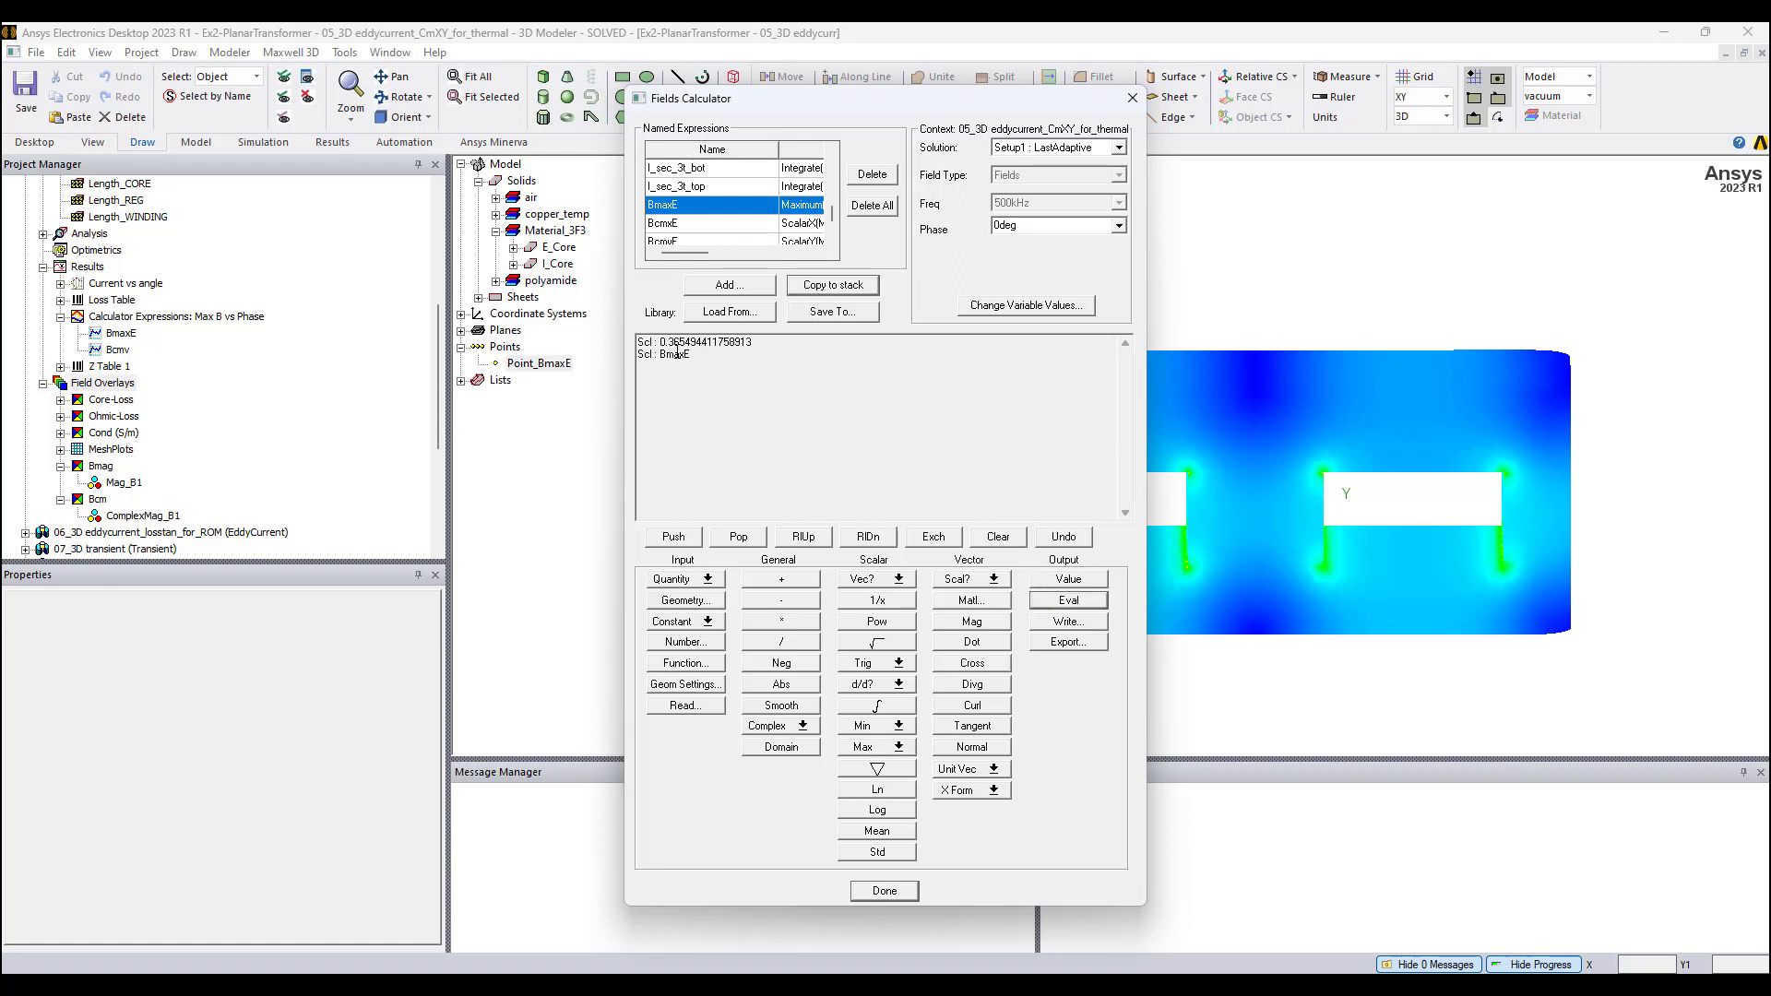
click(884, 891)
scroll(266, 477, up, 5)
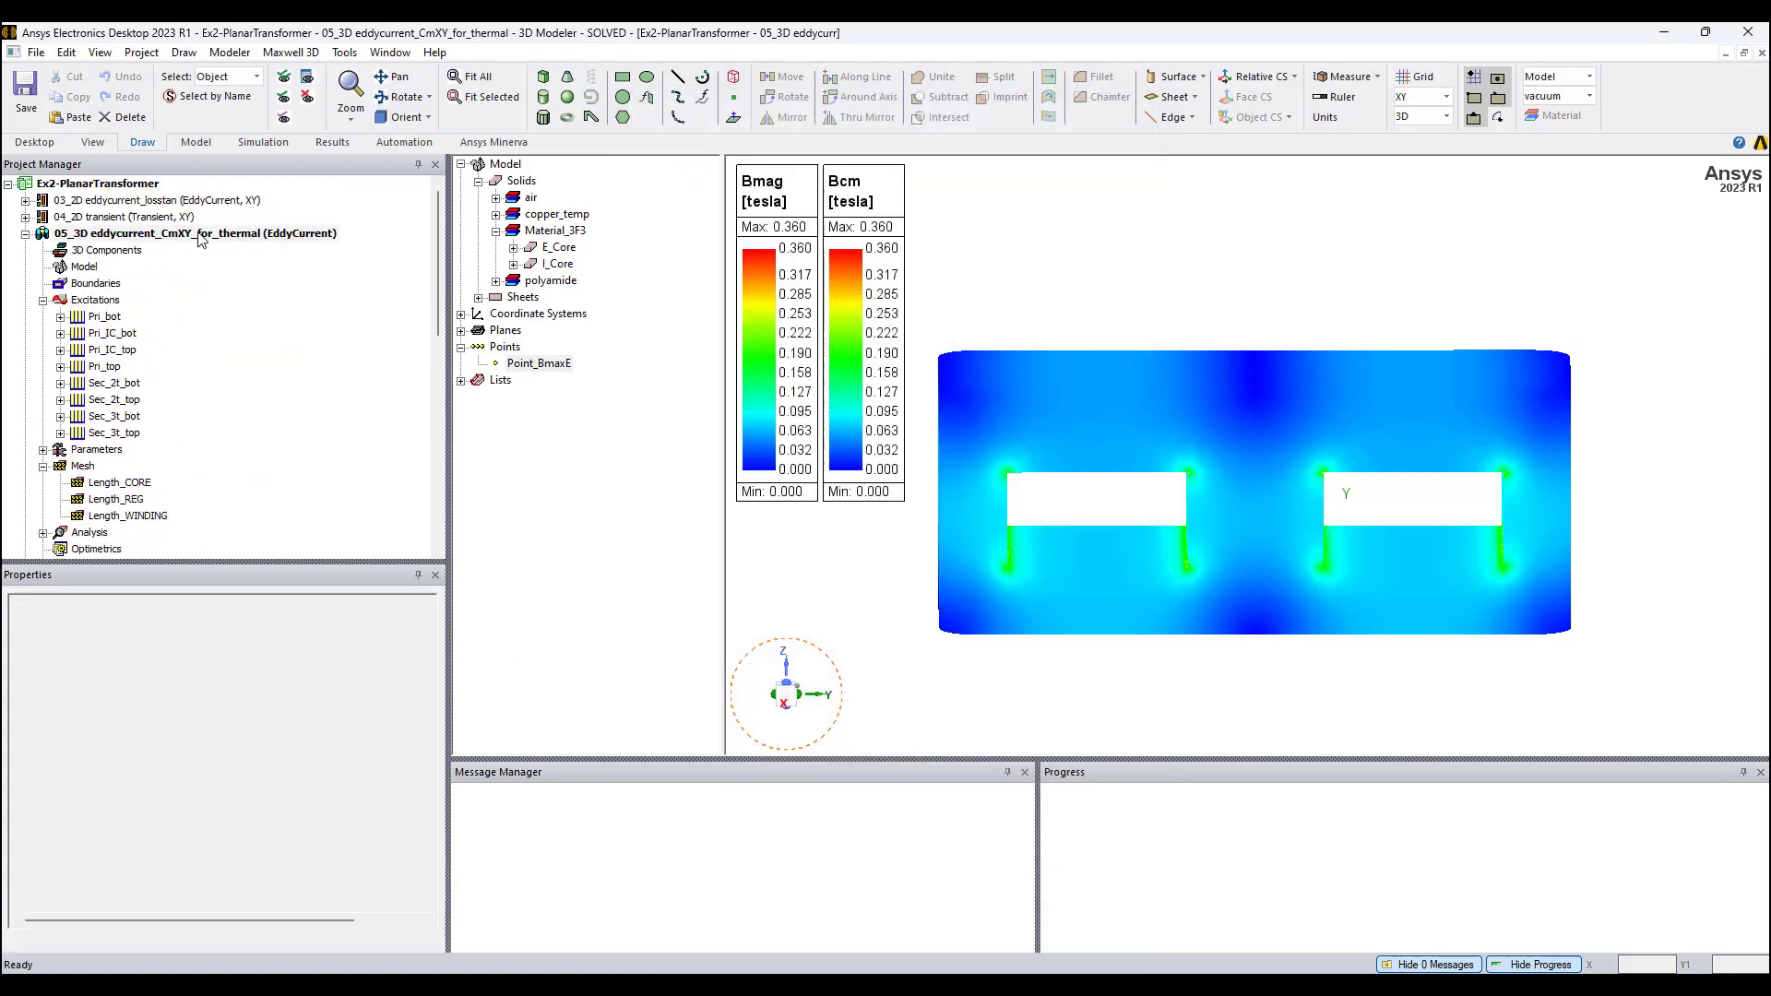
Step: Create a rectangular fields report plotting BmaxE with Phase as the primary sweep
click(199, 236)
scroll(151, 345, down, 4)
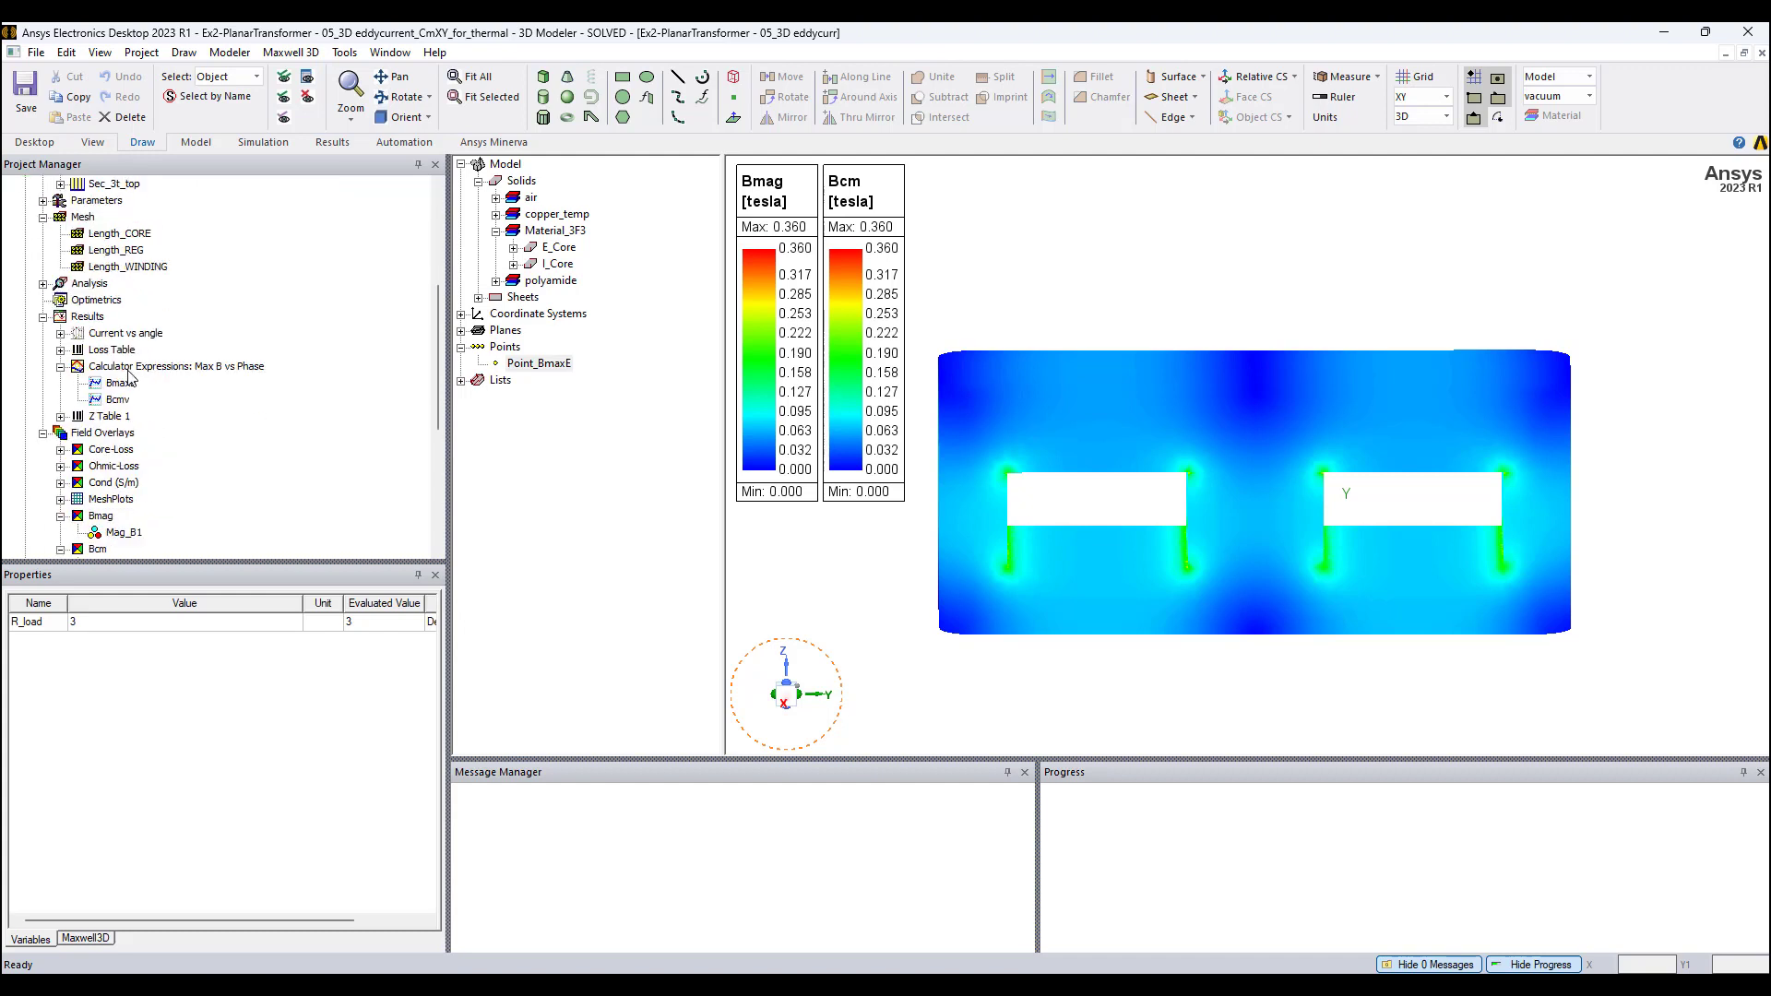
right_click(86, 319)
mouse_move(230, 381)
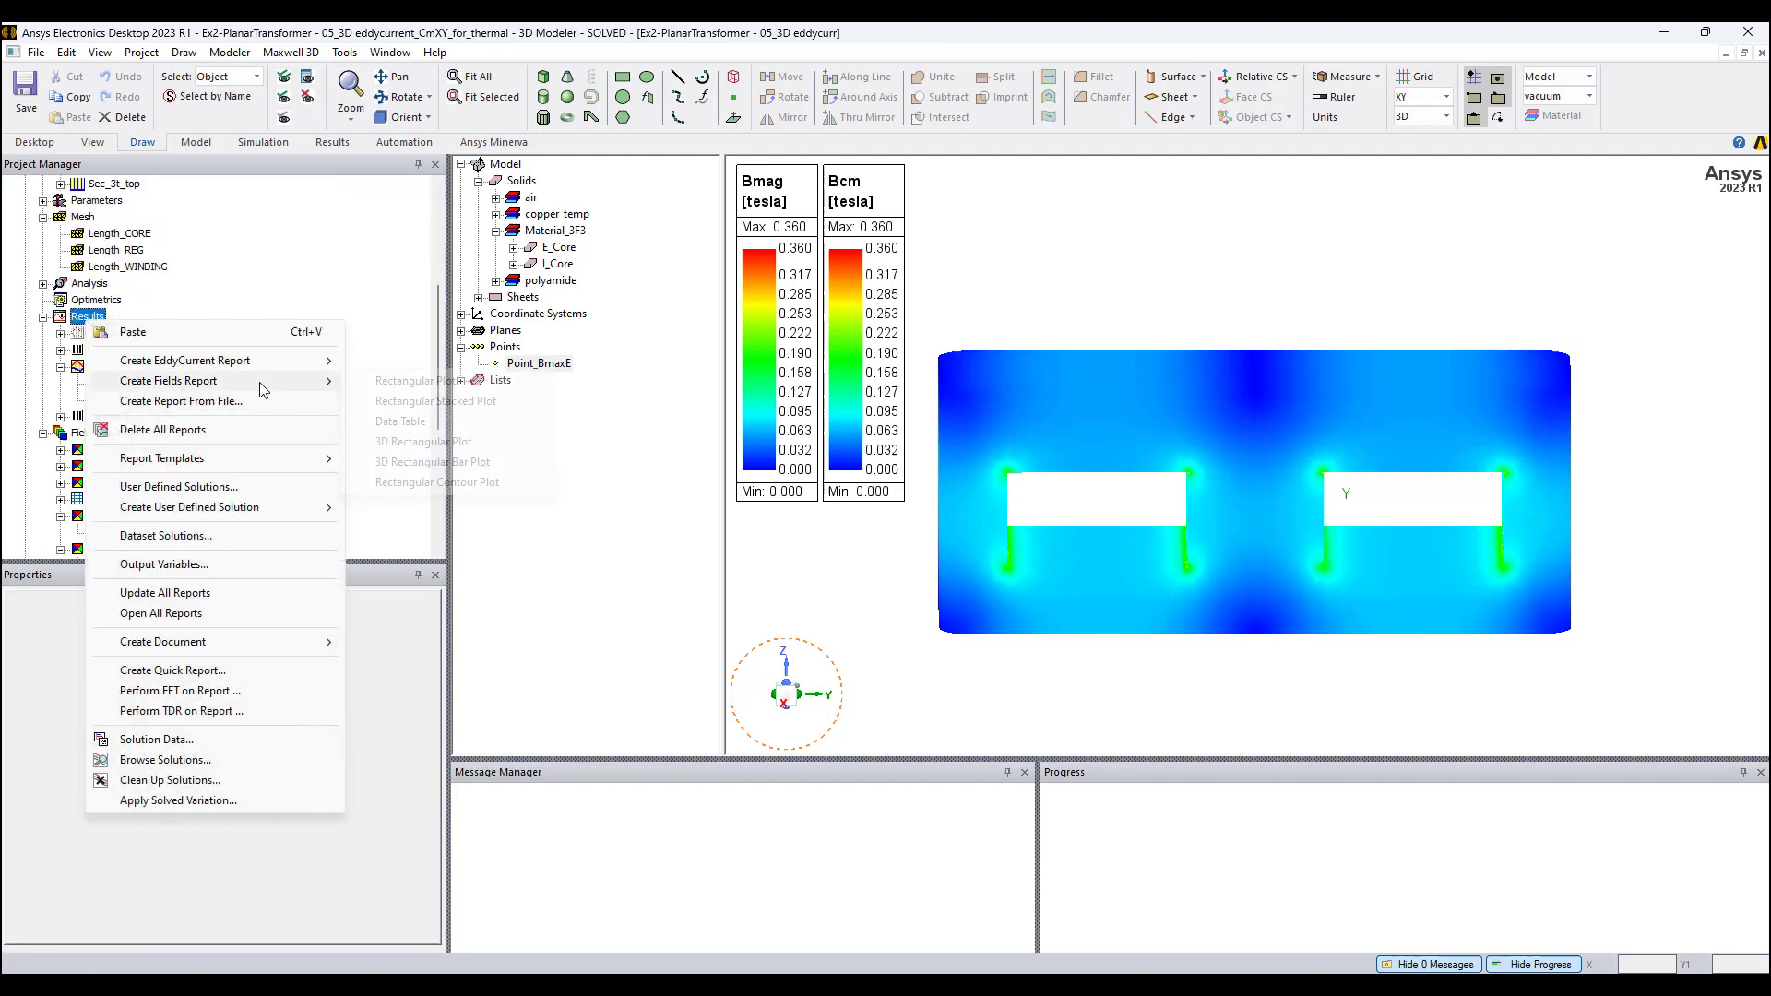
click(437, 388)
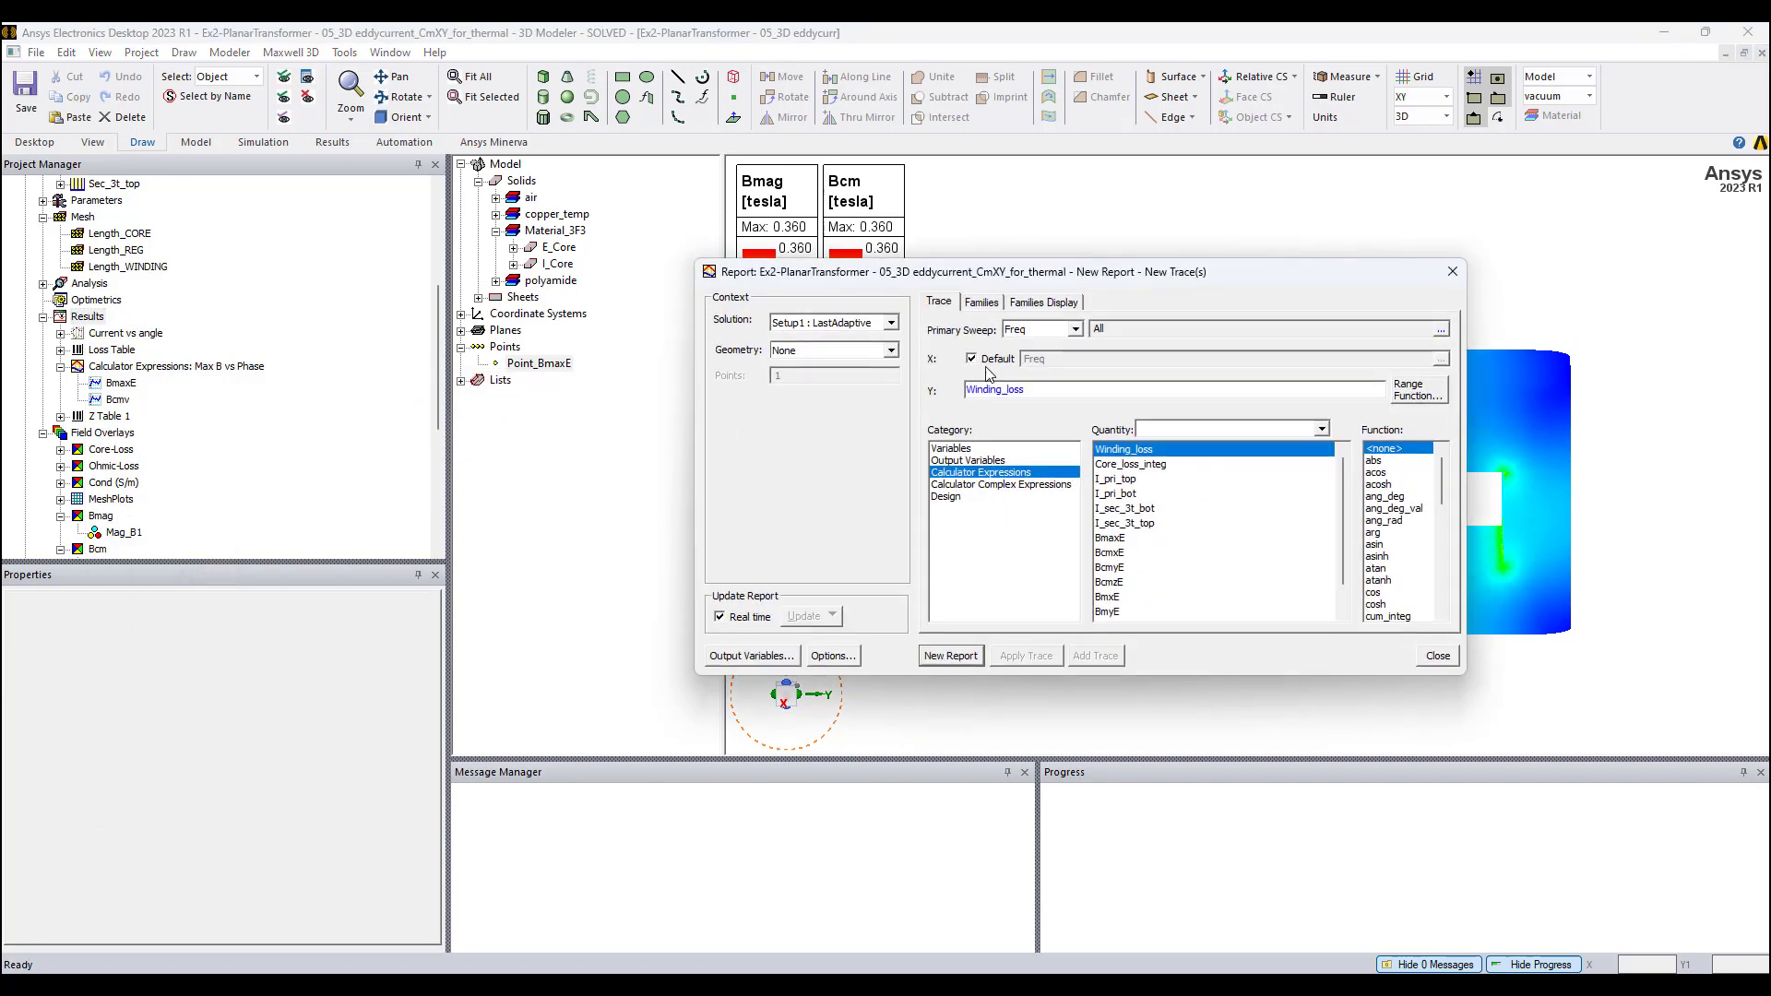
click(1075, 331)
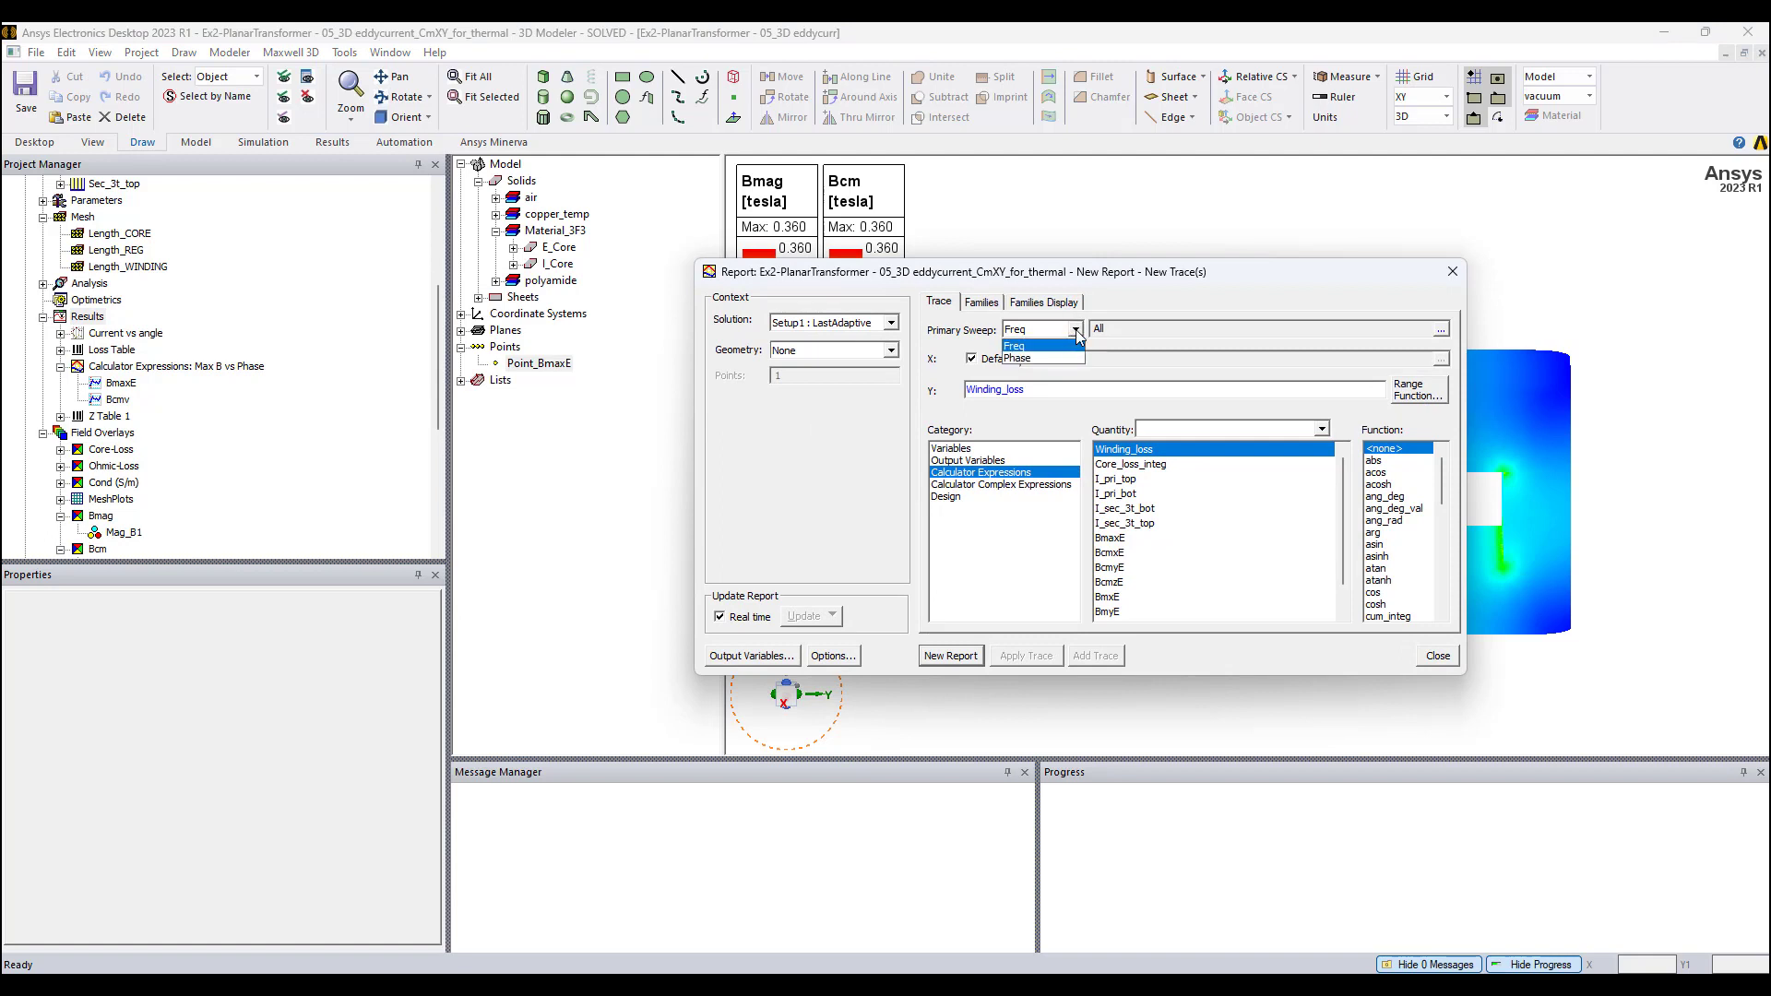
click(1038, 358)
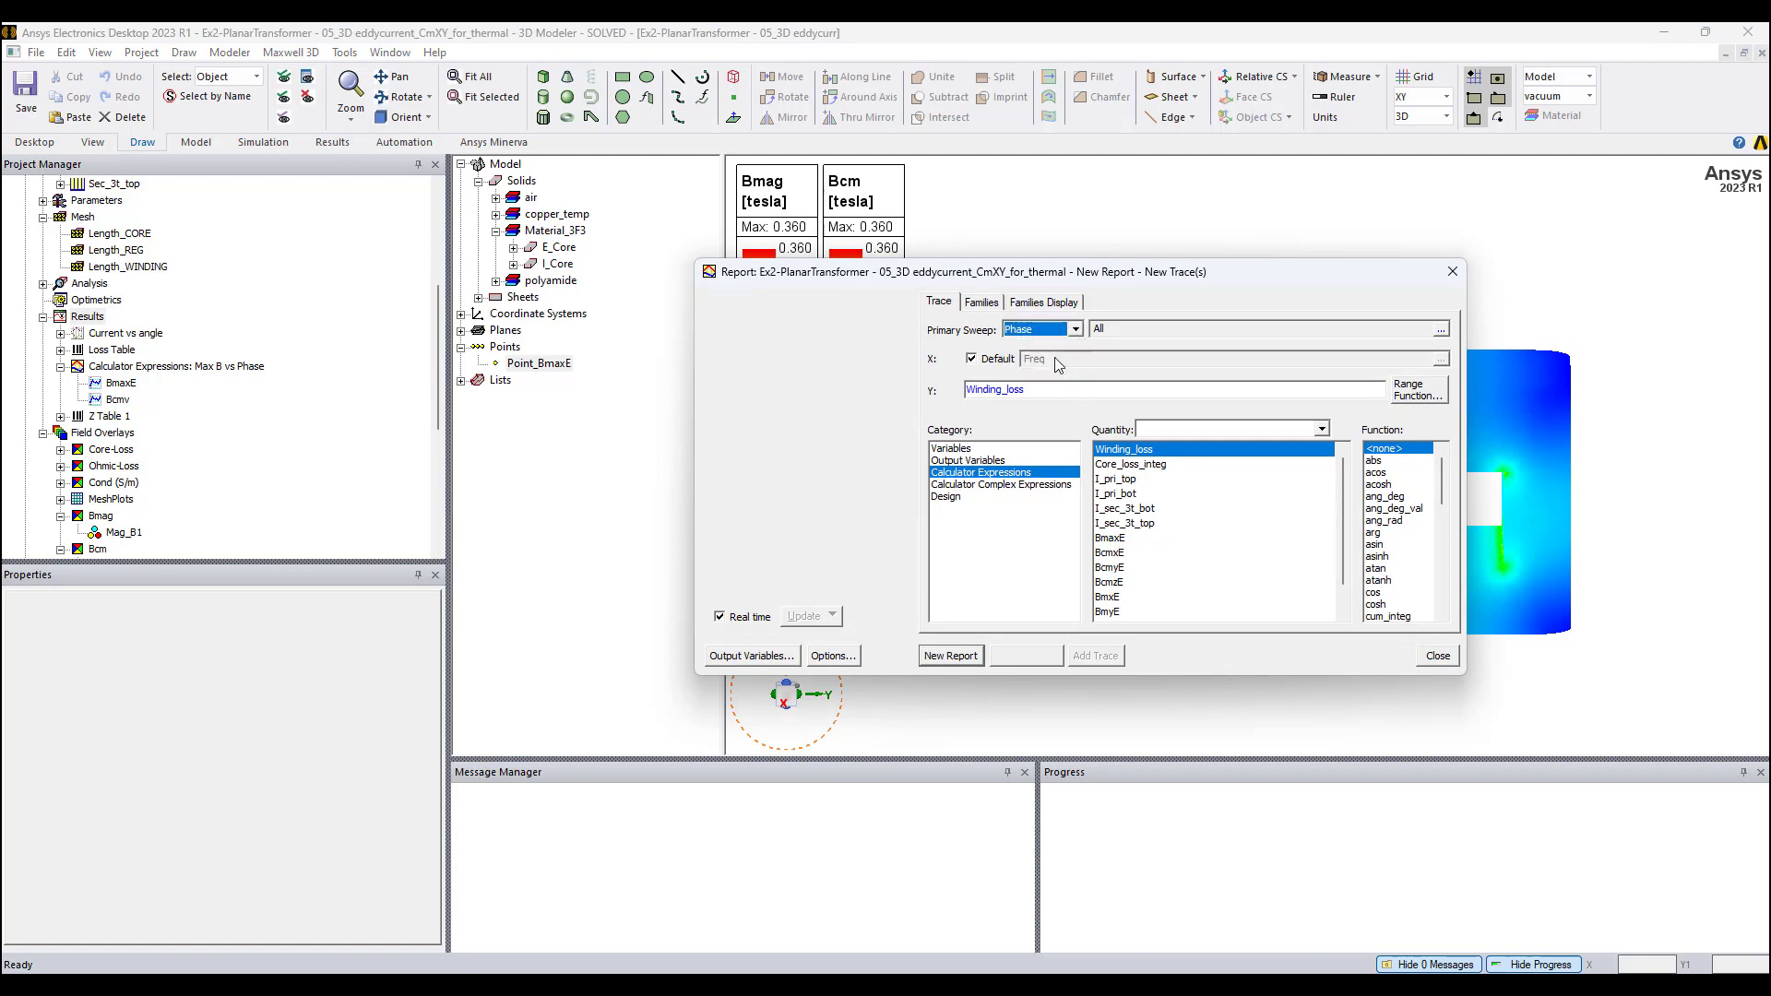
scroll(1134, 567, down, 1)
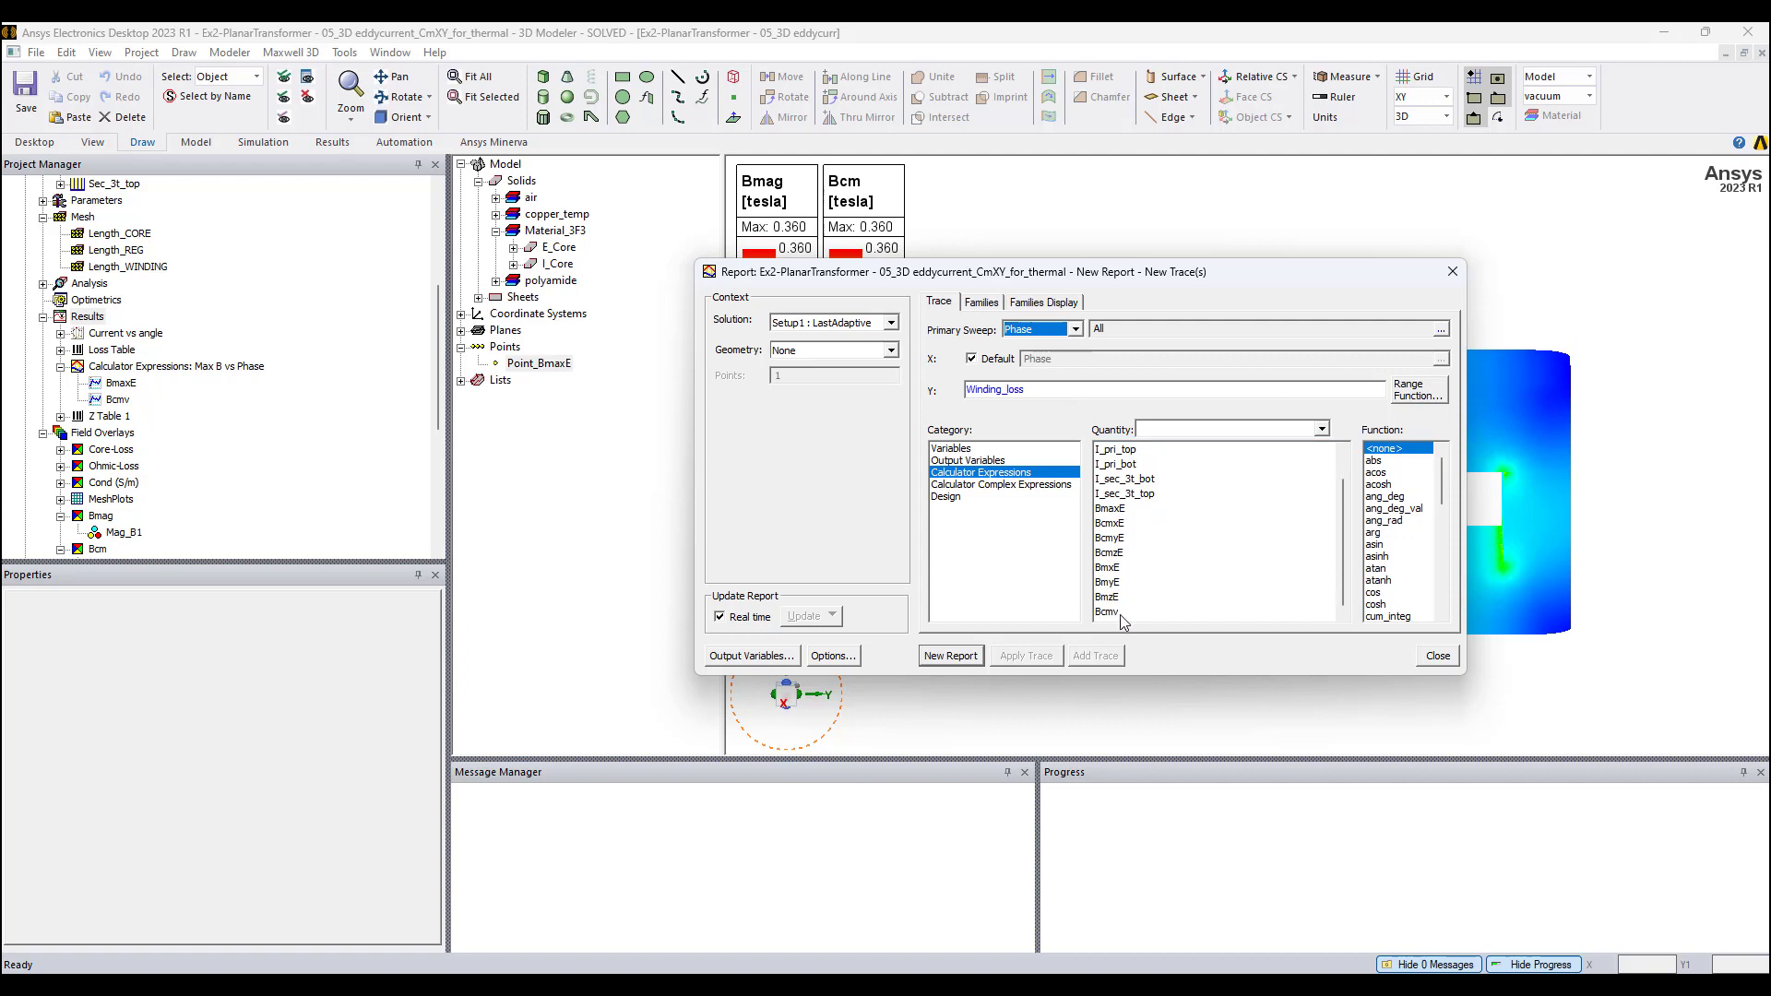
click(1119, 513)
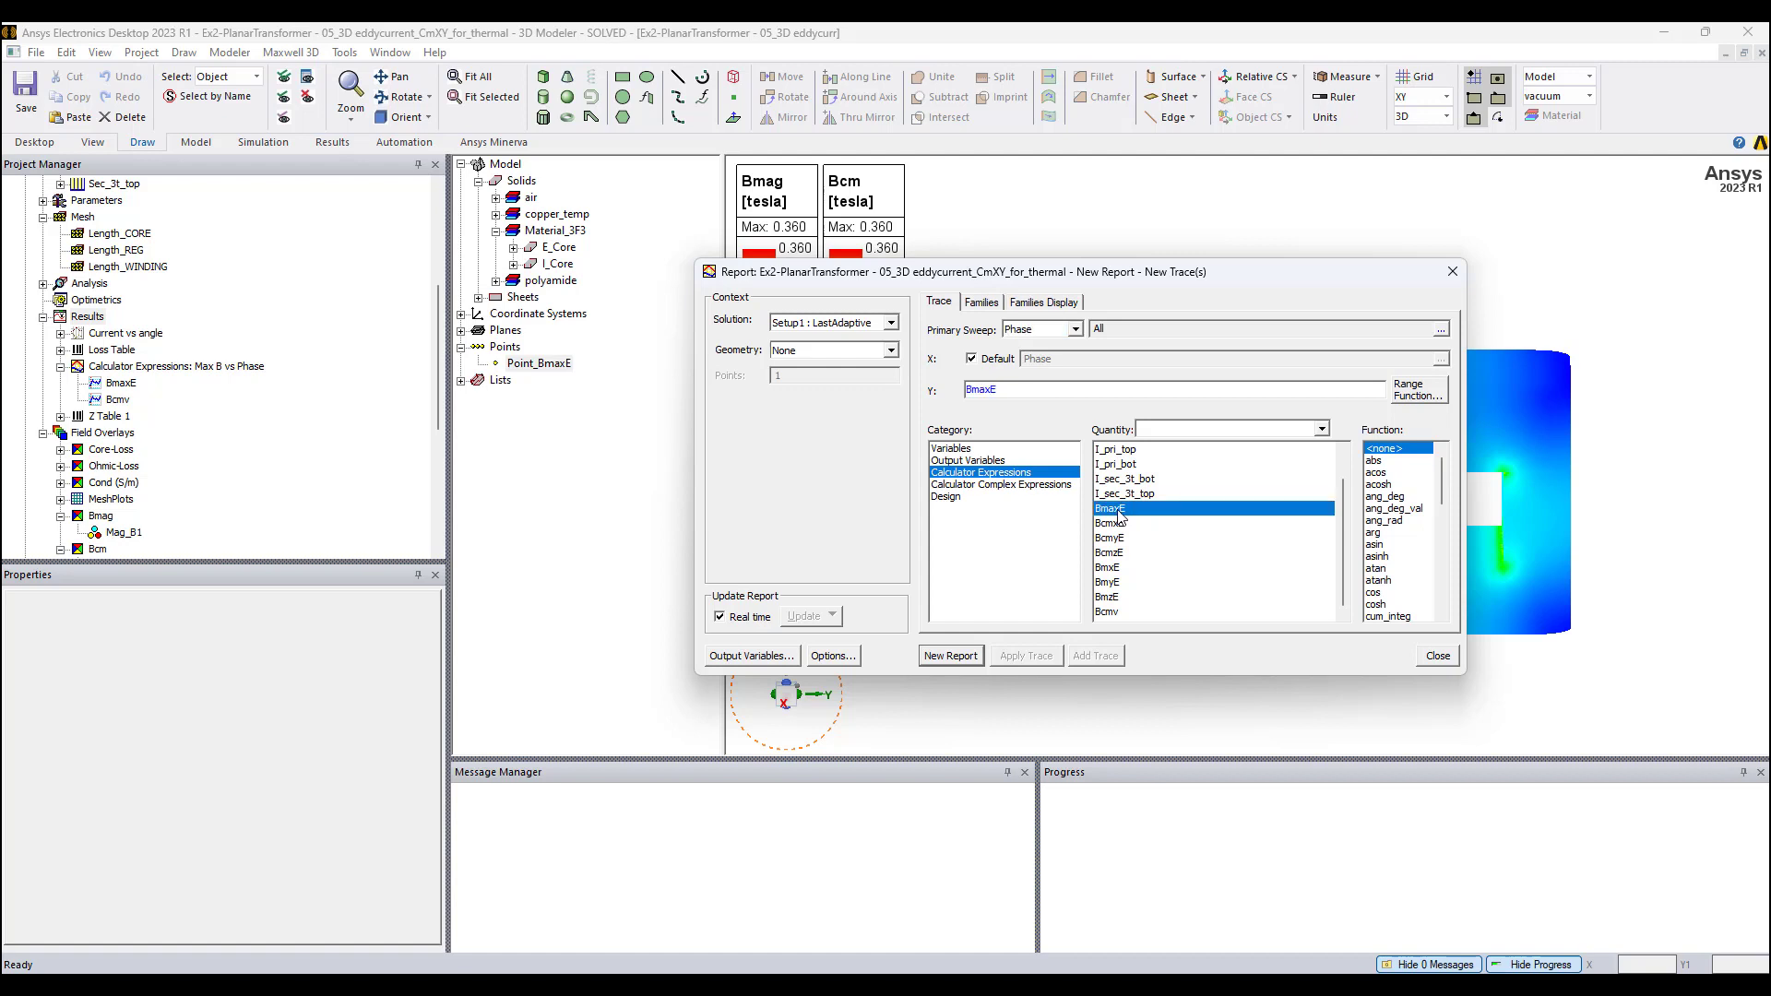
click(1461, 276)
double_click(120, 367)
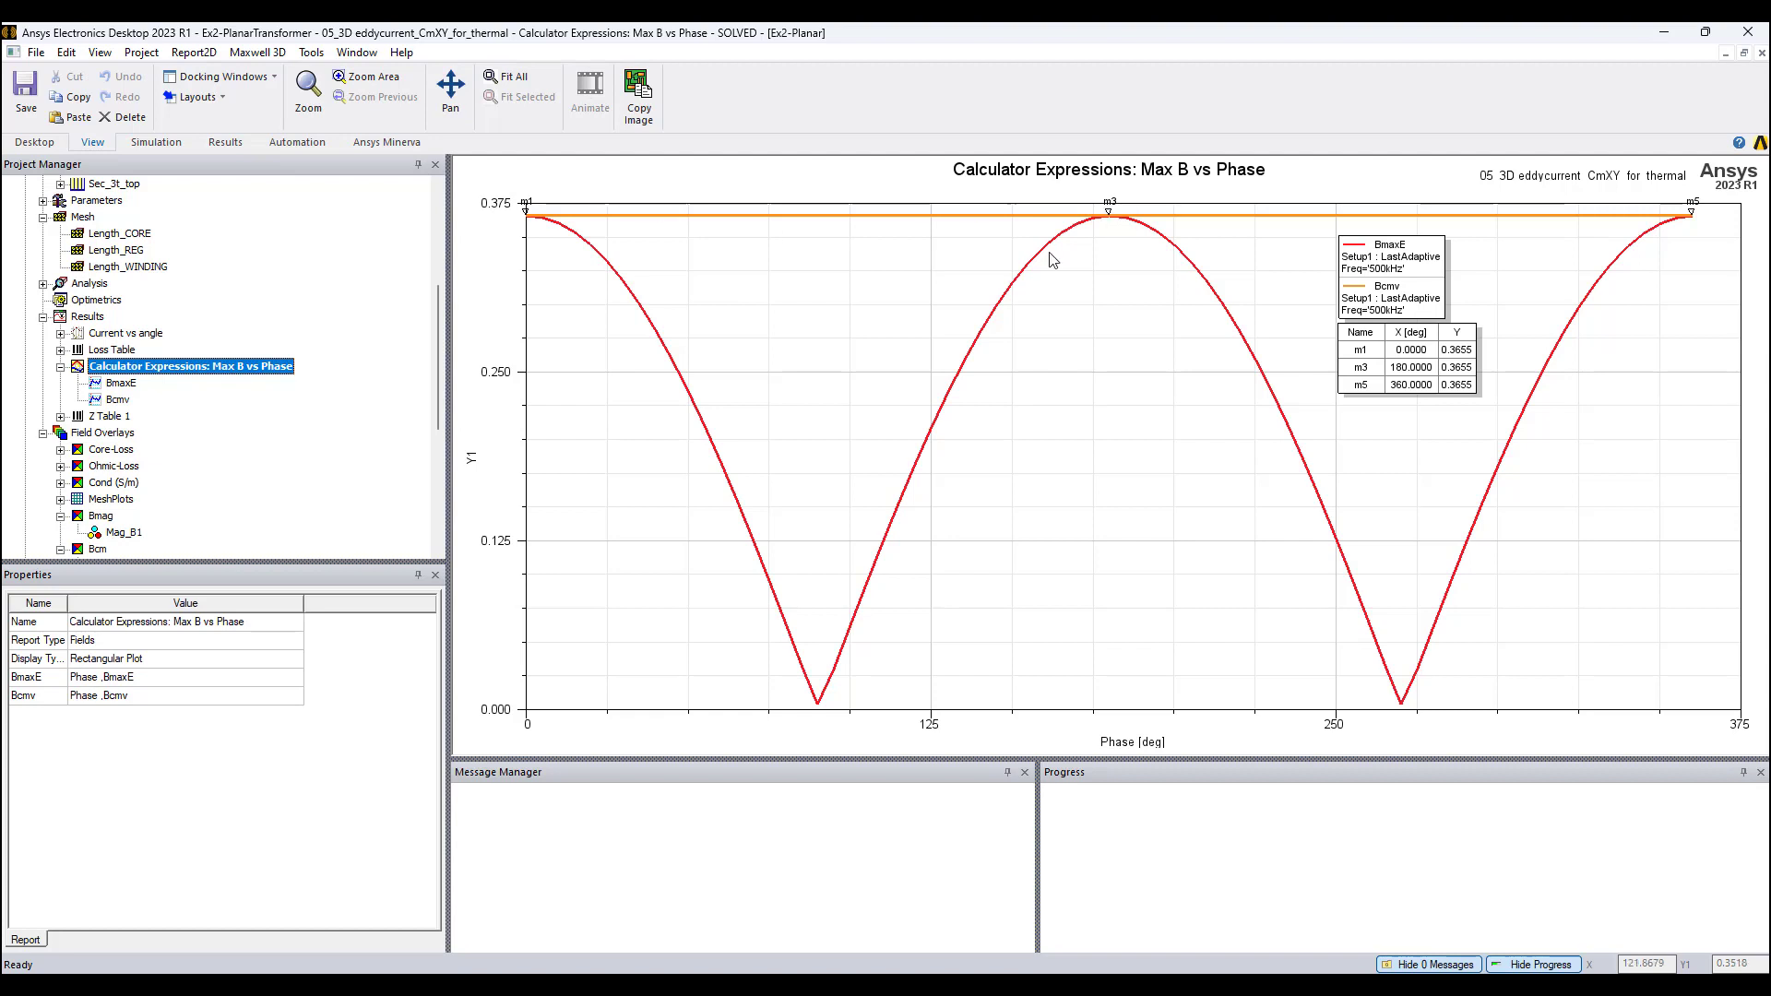
click(729, 217)
click(729, 265)
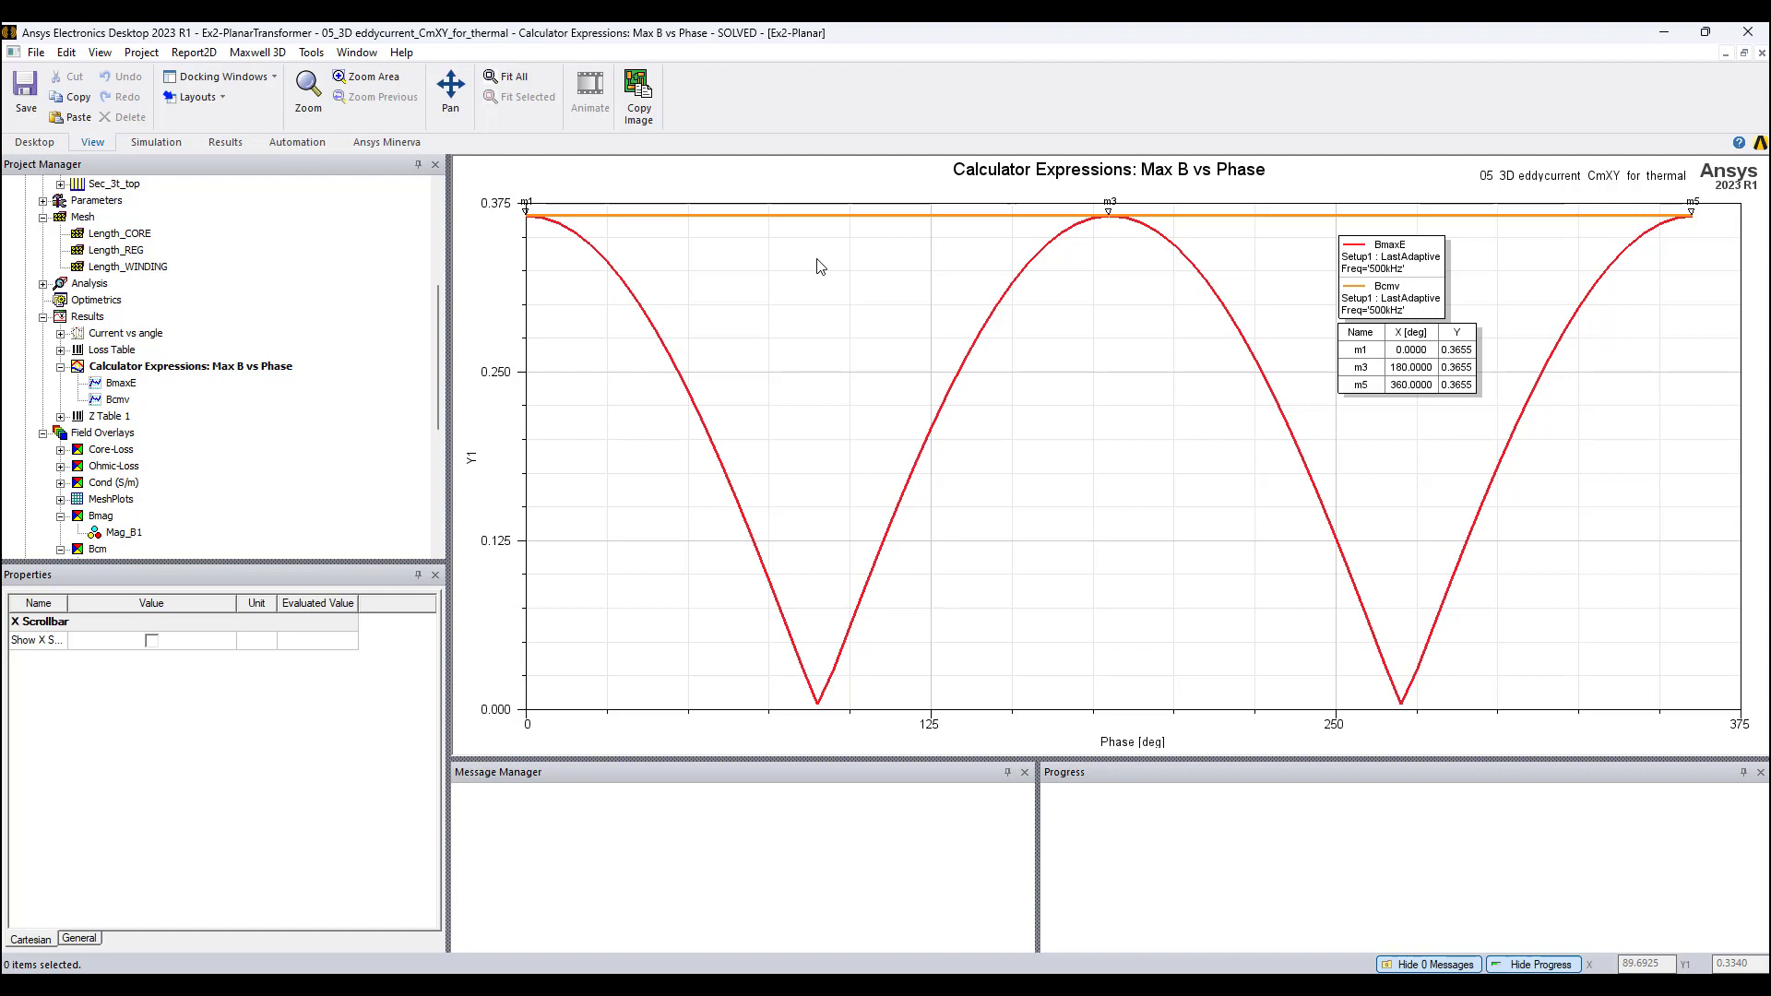
Step: Open the 03_2D eddycurrent_losstan design and view the Pri_bot winding's properties
scroll(127, 378, up, 5)
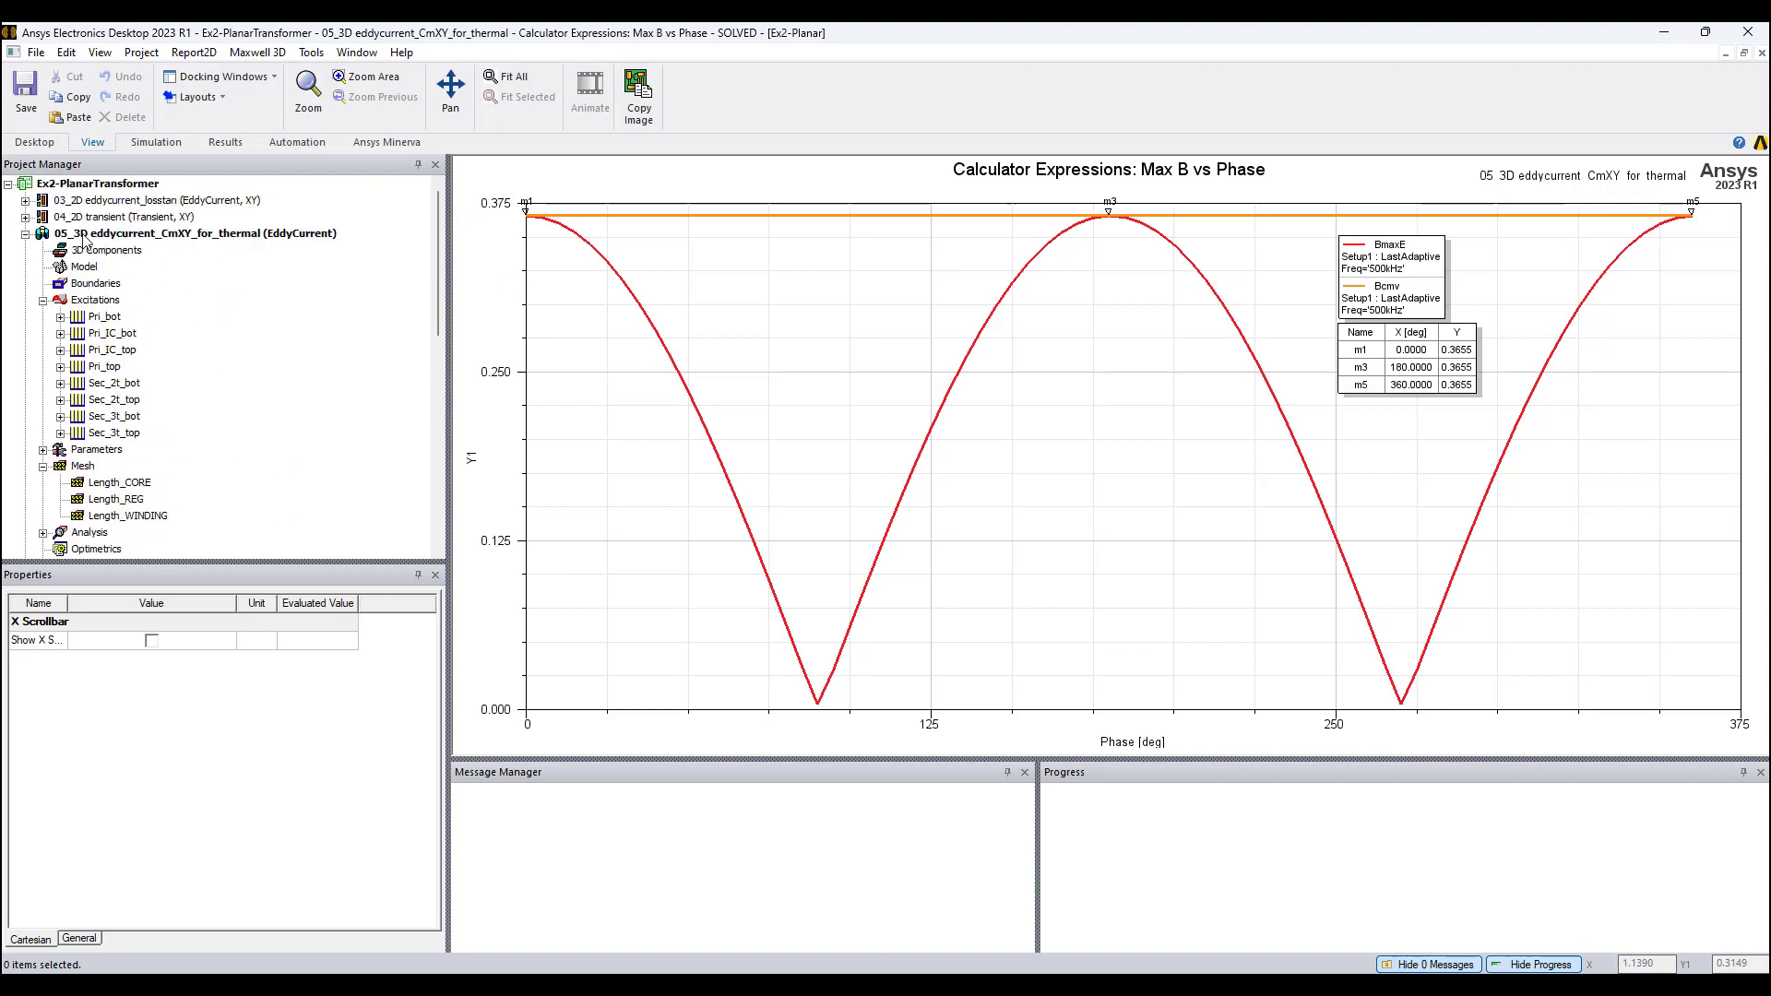
click(25, 201)
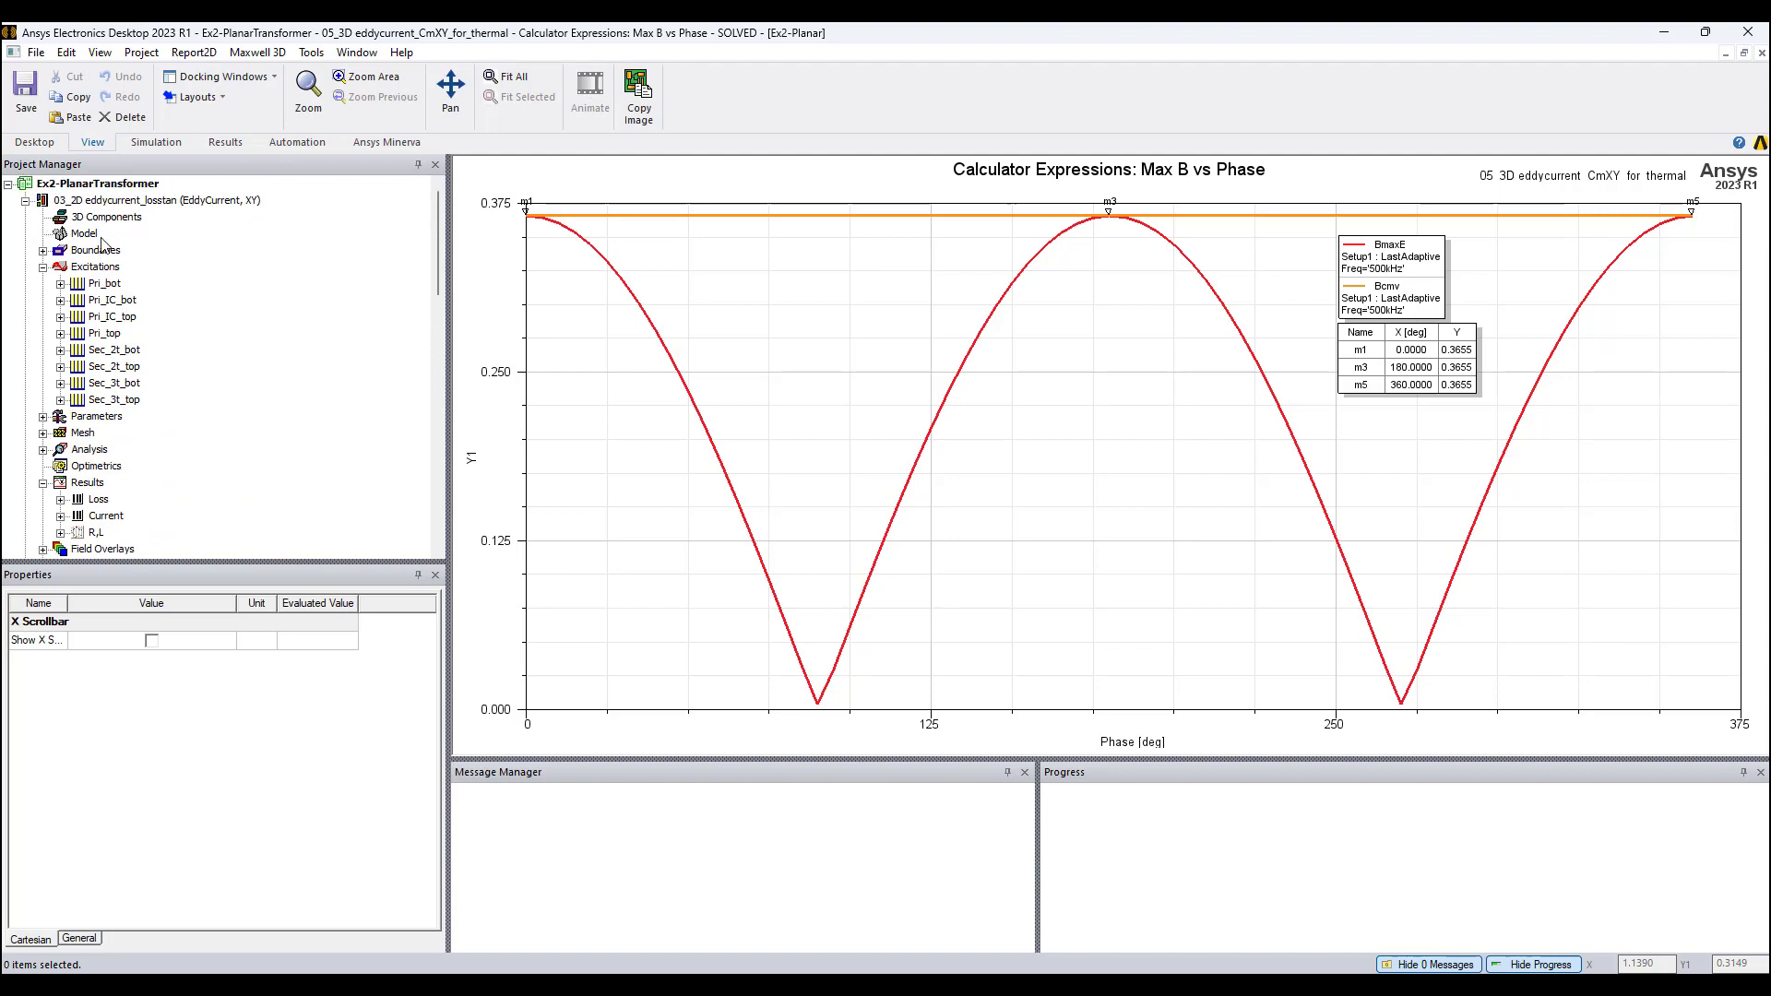
double_click(135, 201)
click(105, 284)
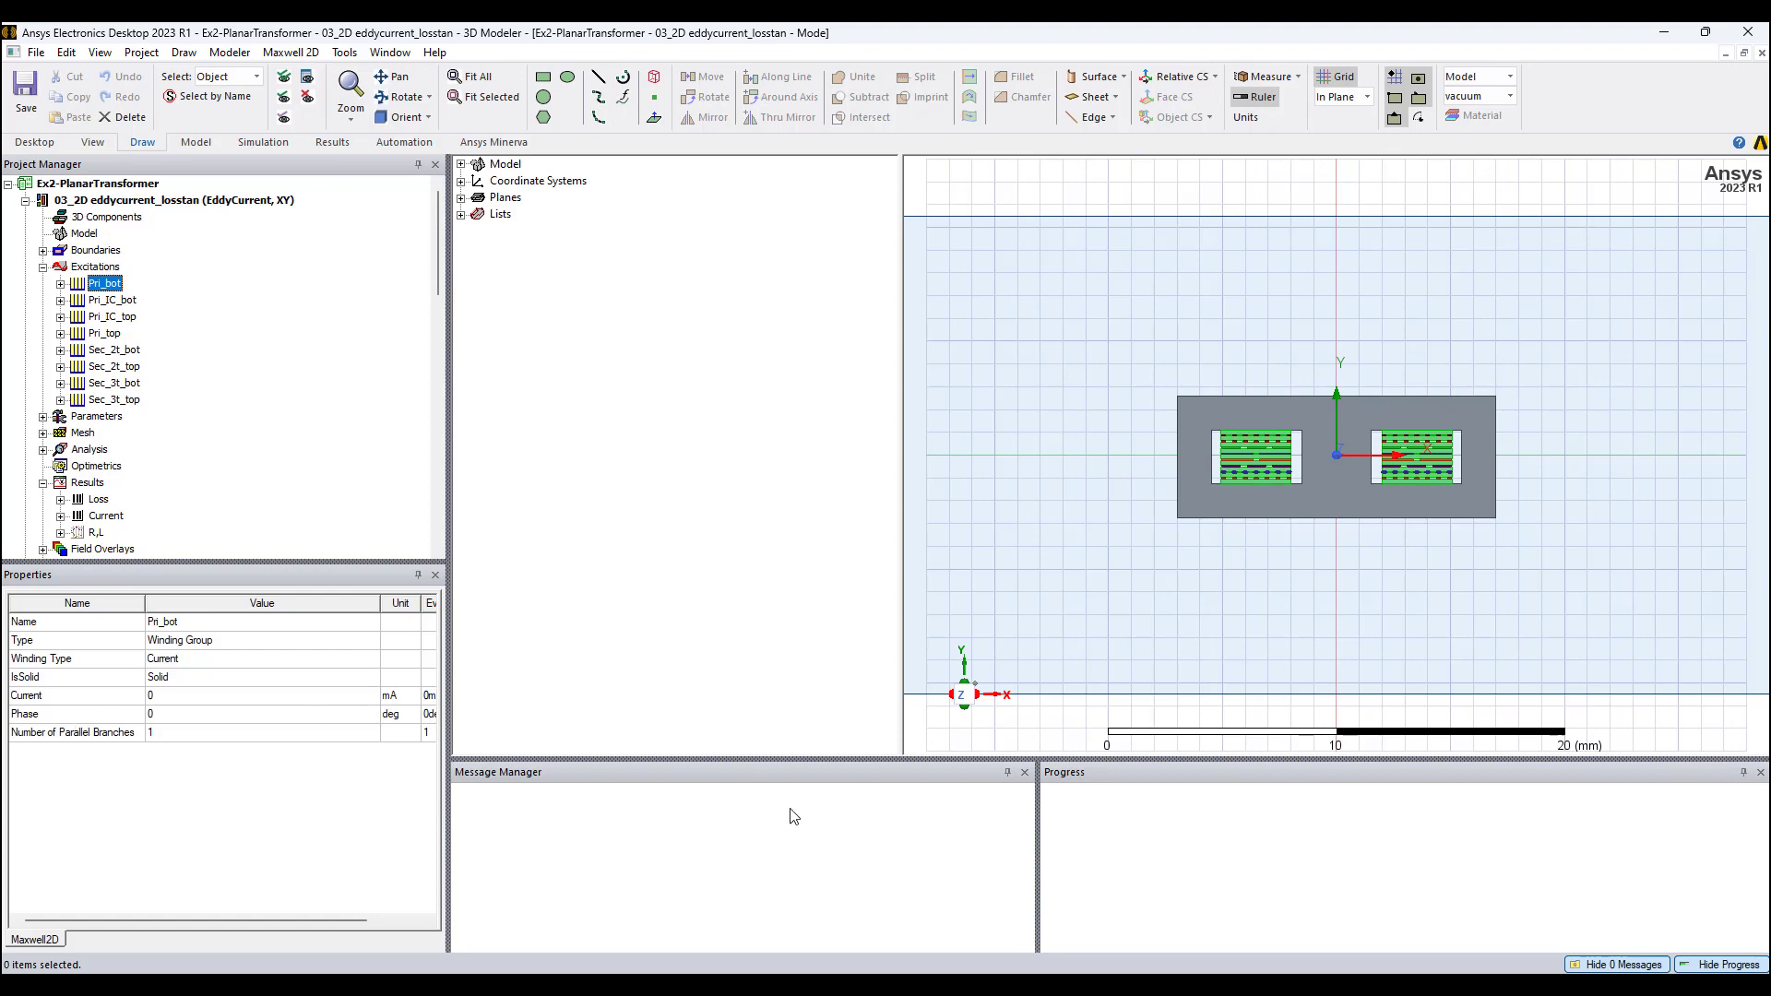
key(alt+Tab)
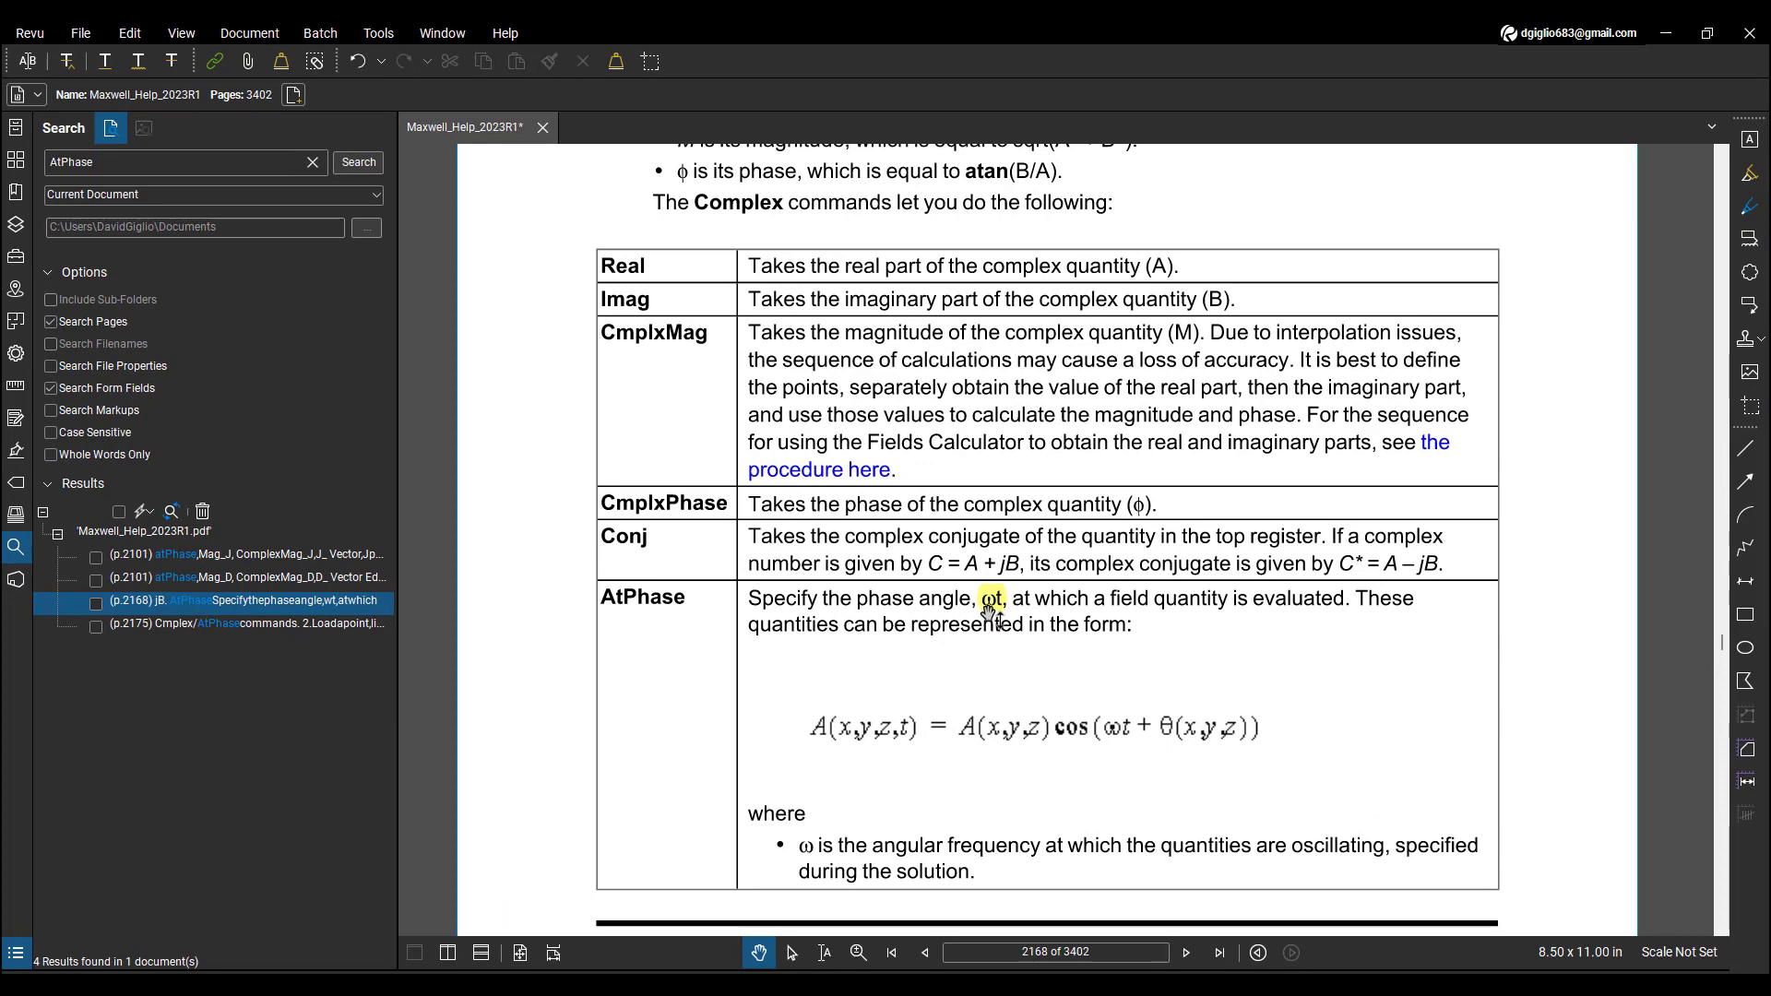
key(alt+Tab)
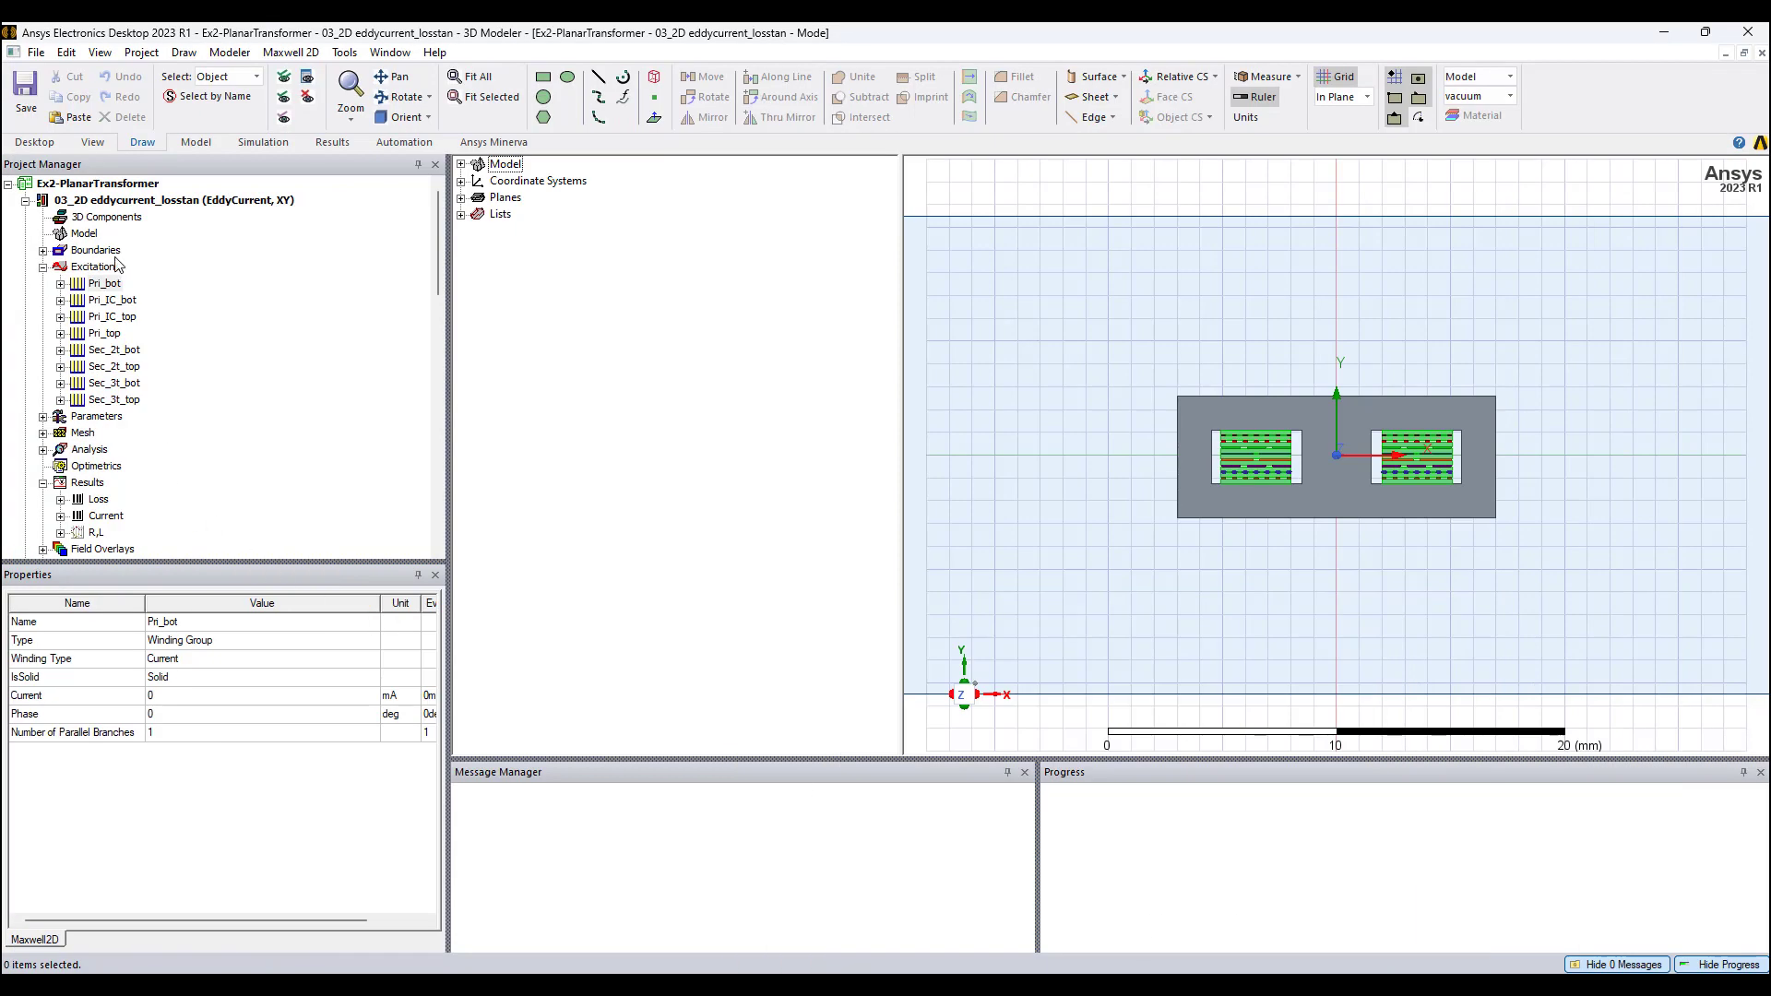
Step: Select Pri_bot and check its Phase value of 0 deg
click(99, 285)
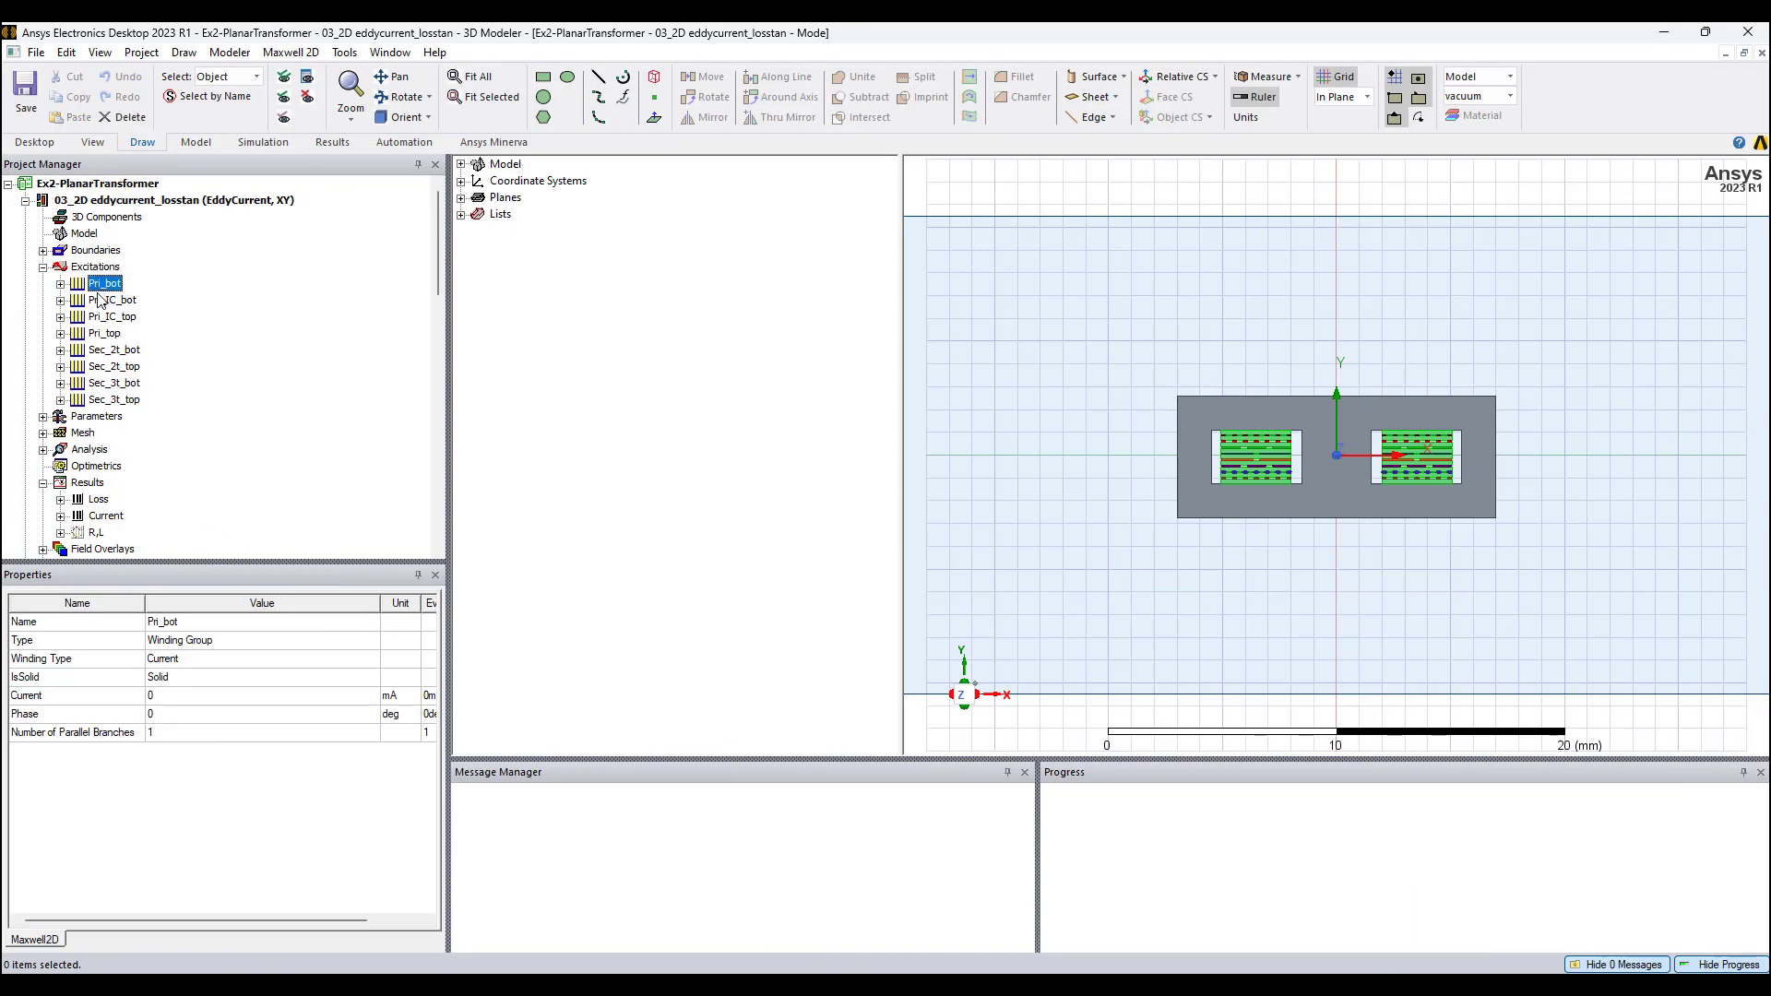
click(80, 715)
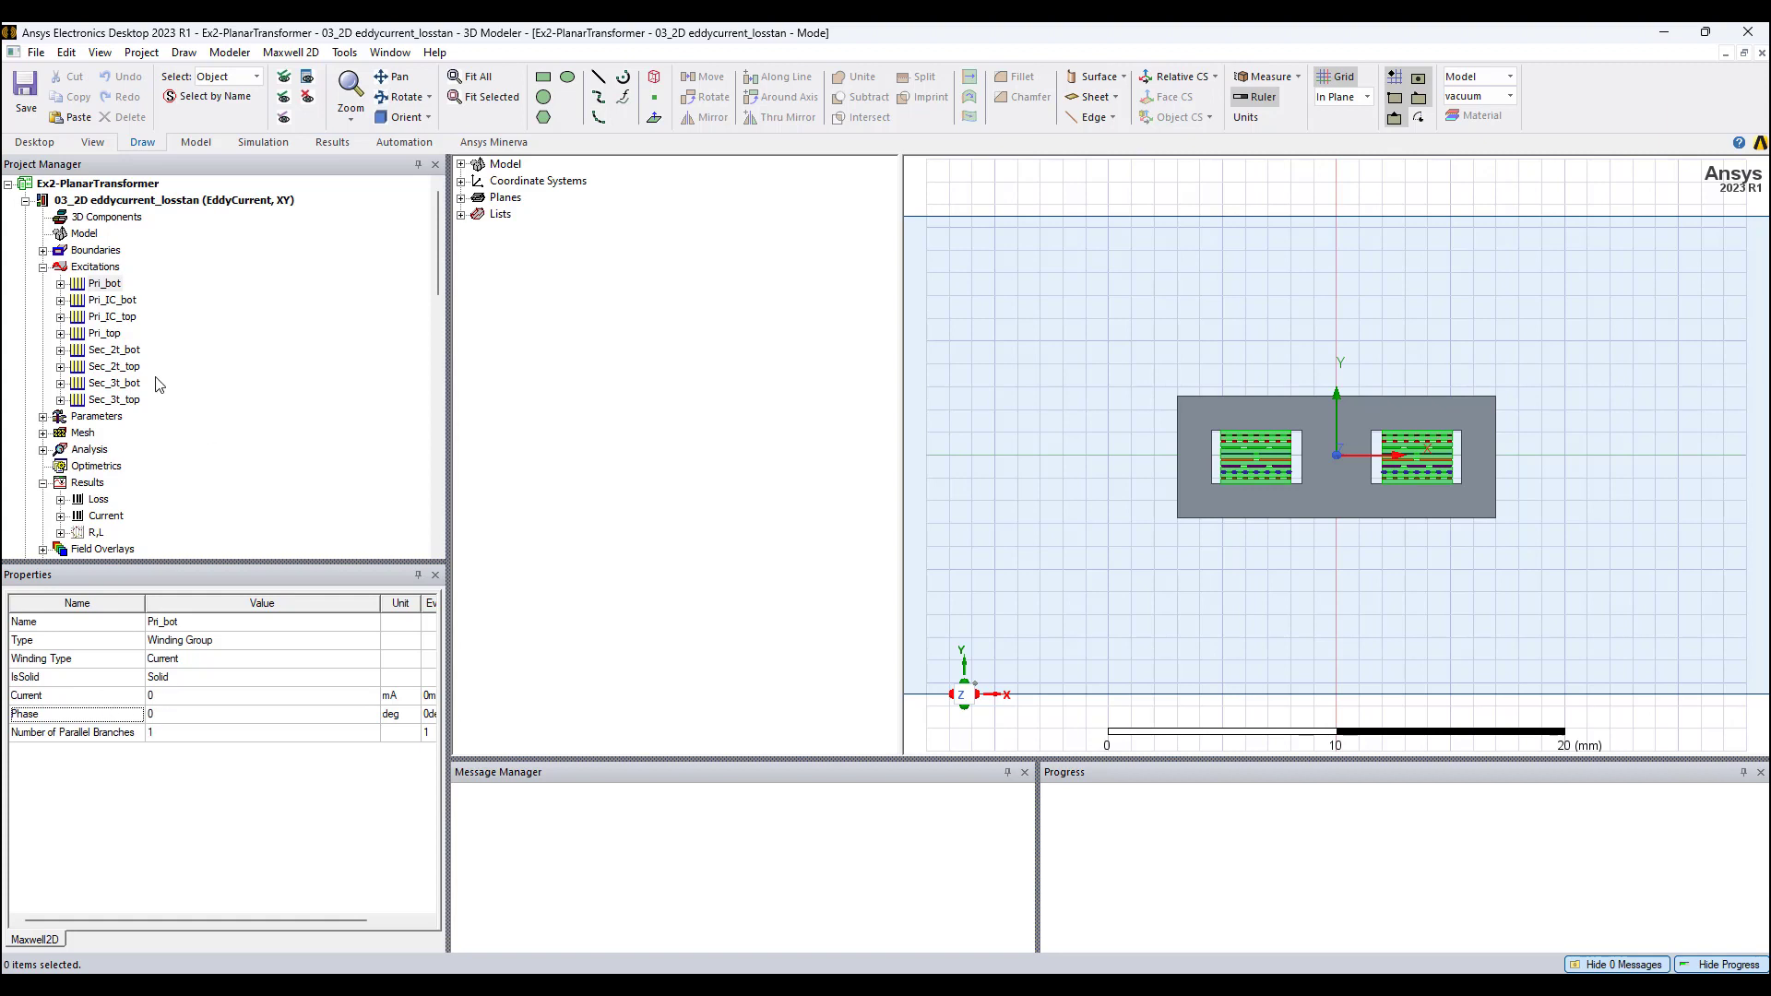
scroll(158, 385, down, 5)
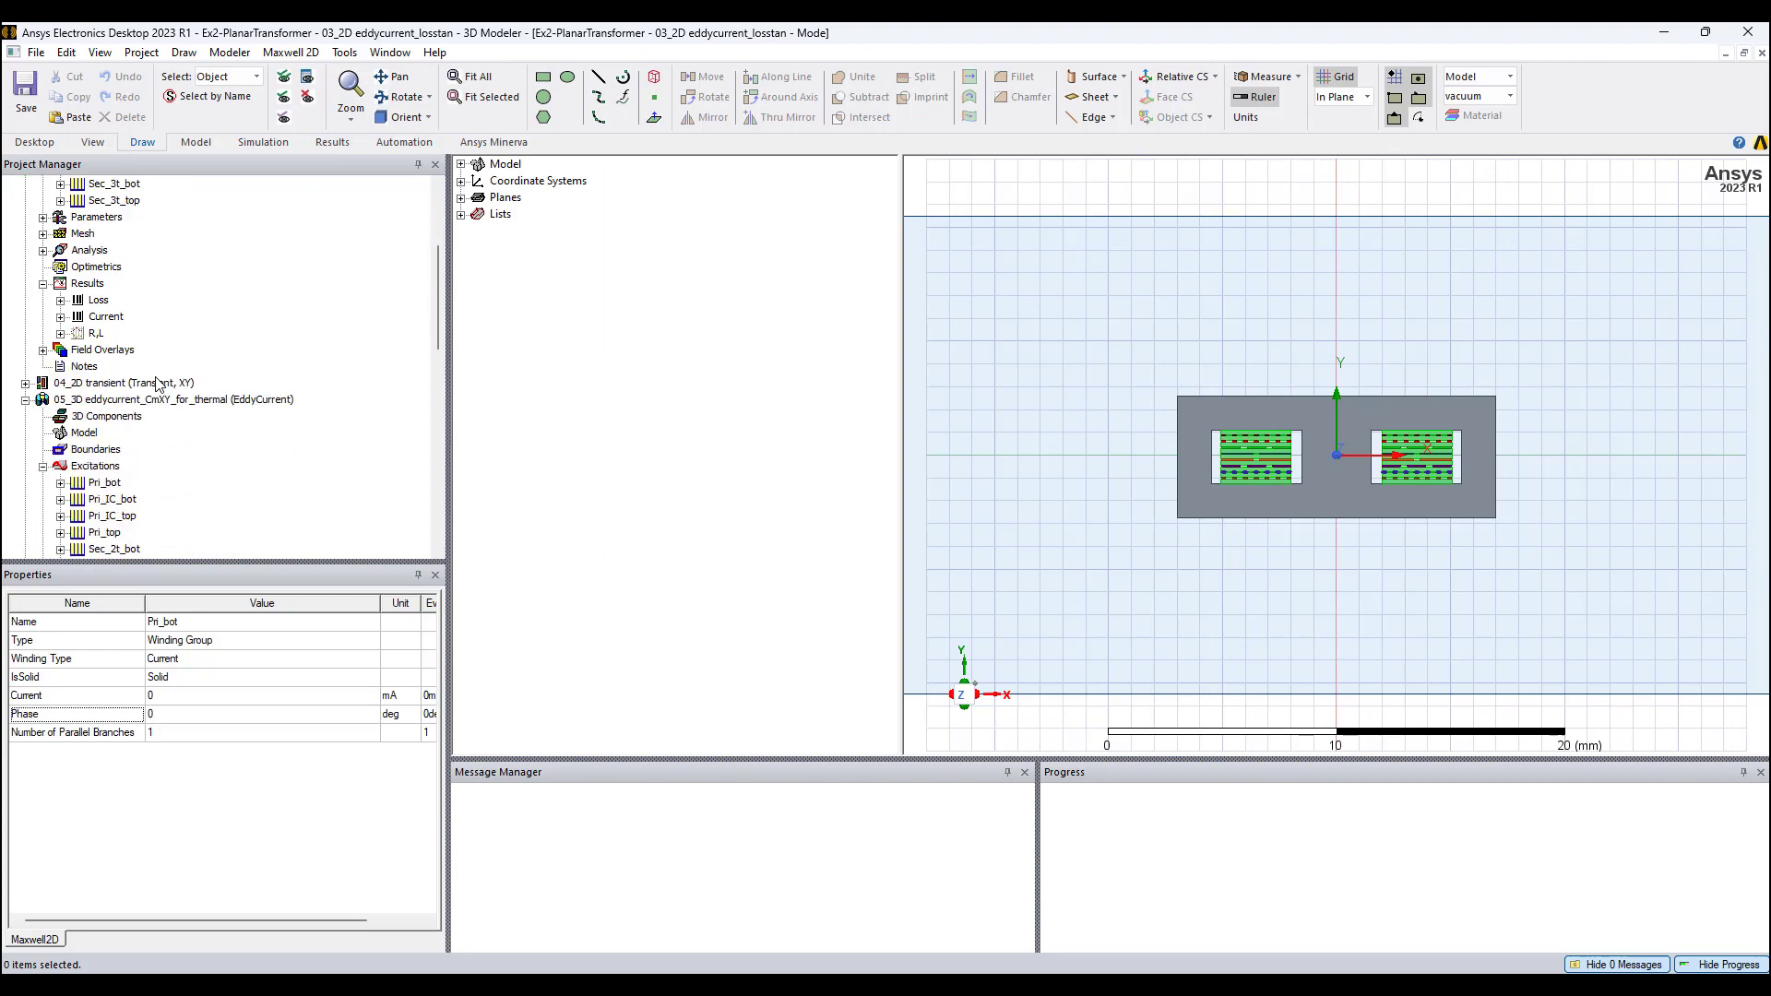
scroll(158, 385, up, 4)
scroll(158, 385, down, 6)
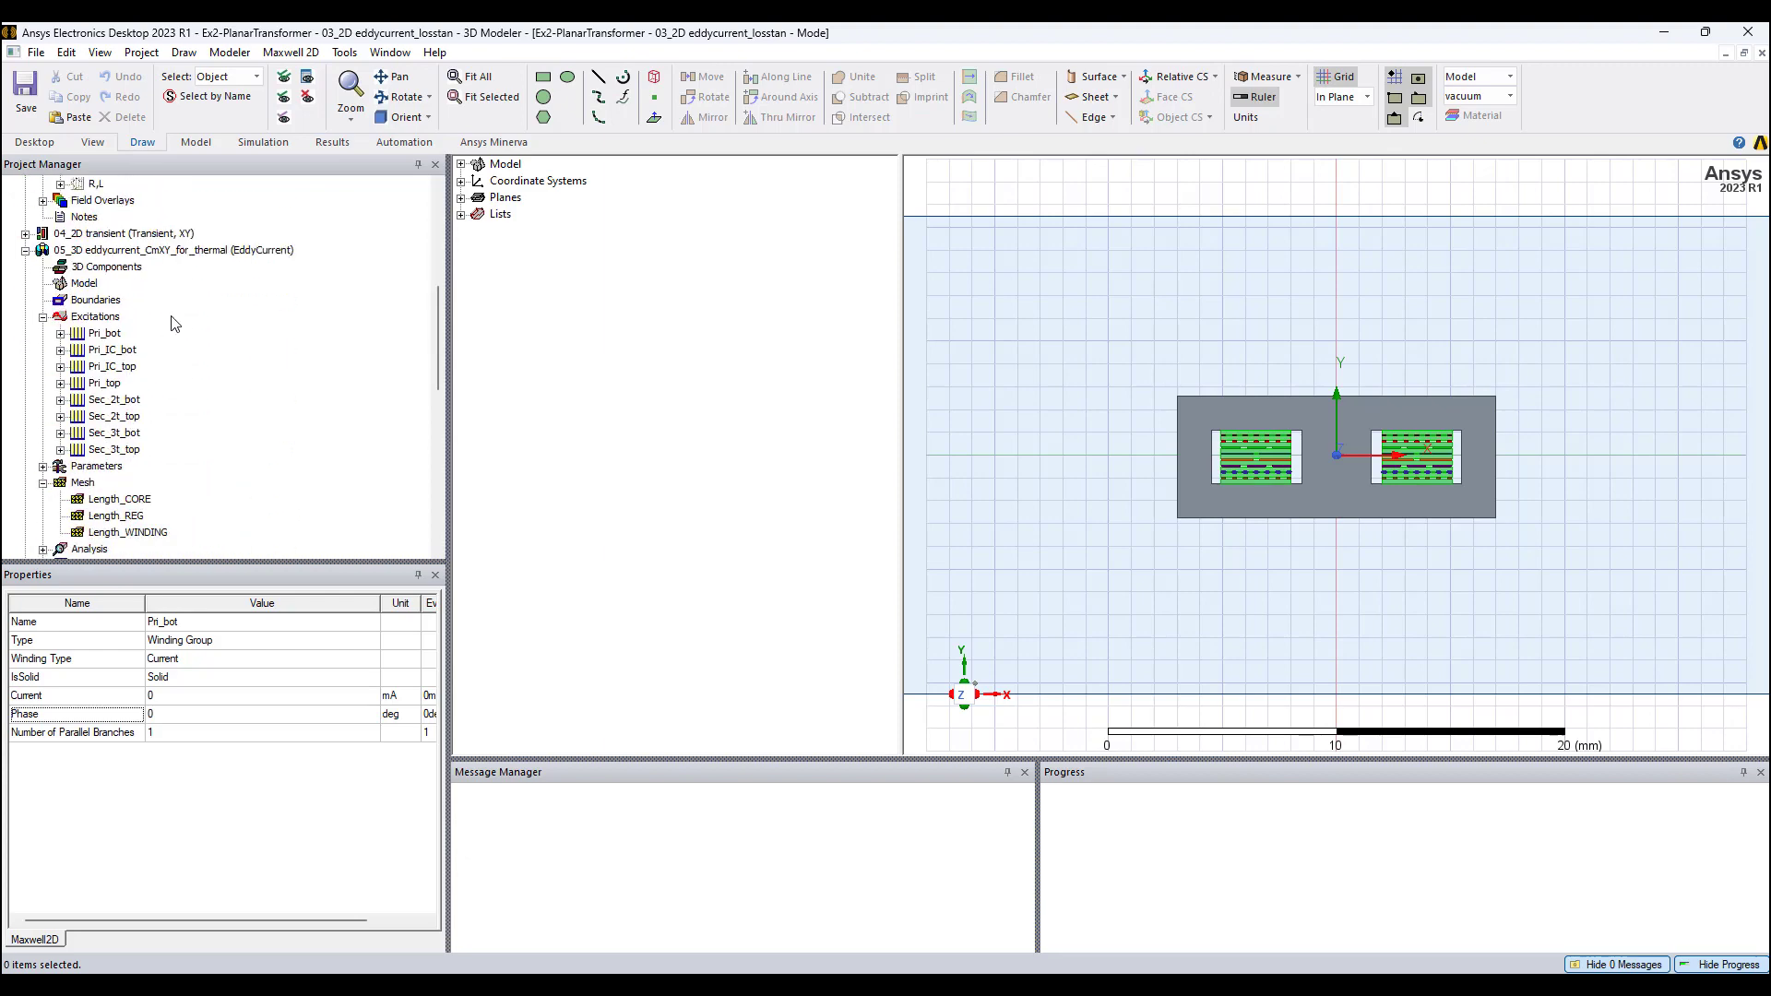
Step: Return to the 05_3D eddycurrent design and show the Point_BmaxE marker's properties
click(175, 250)
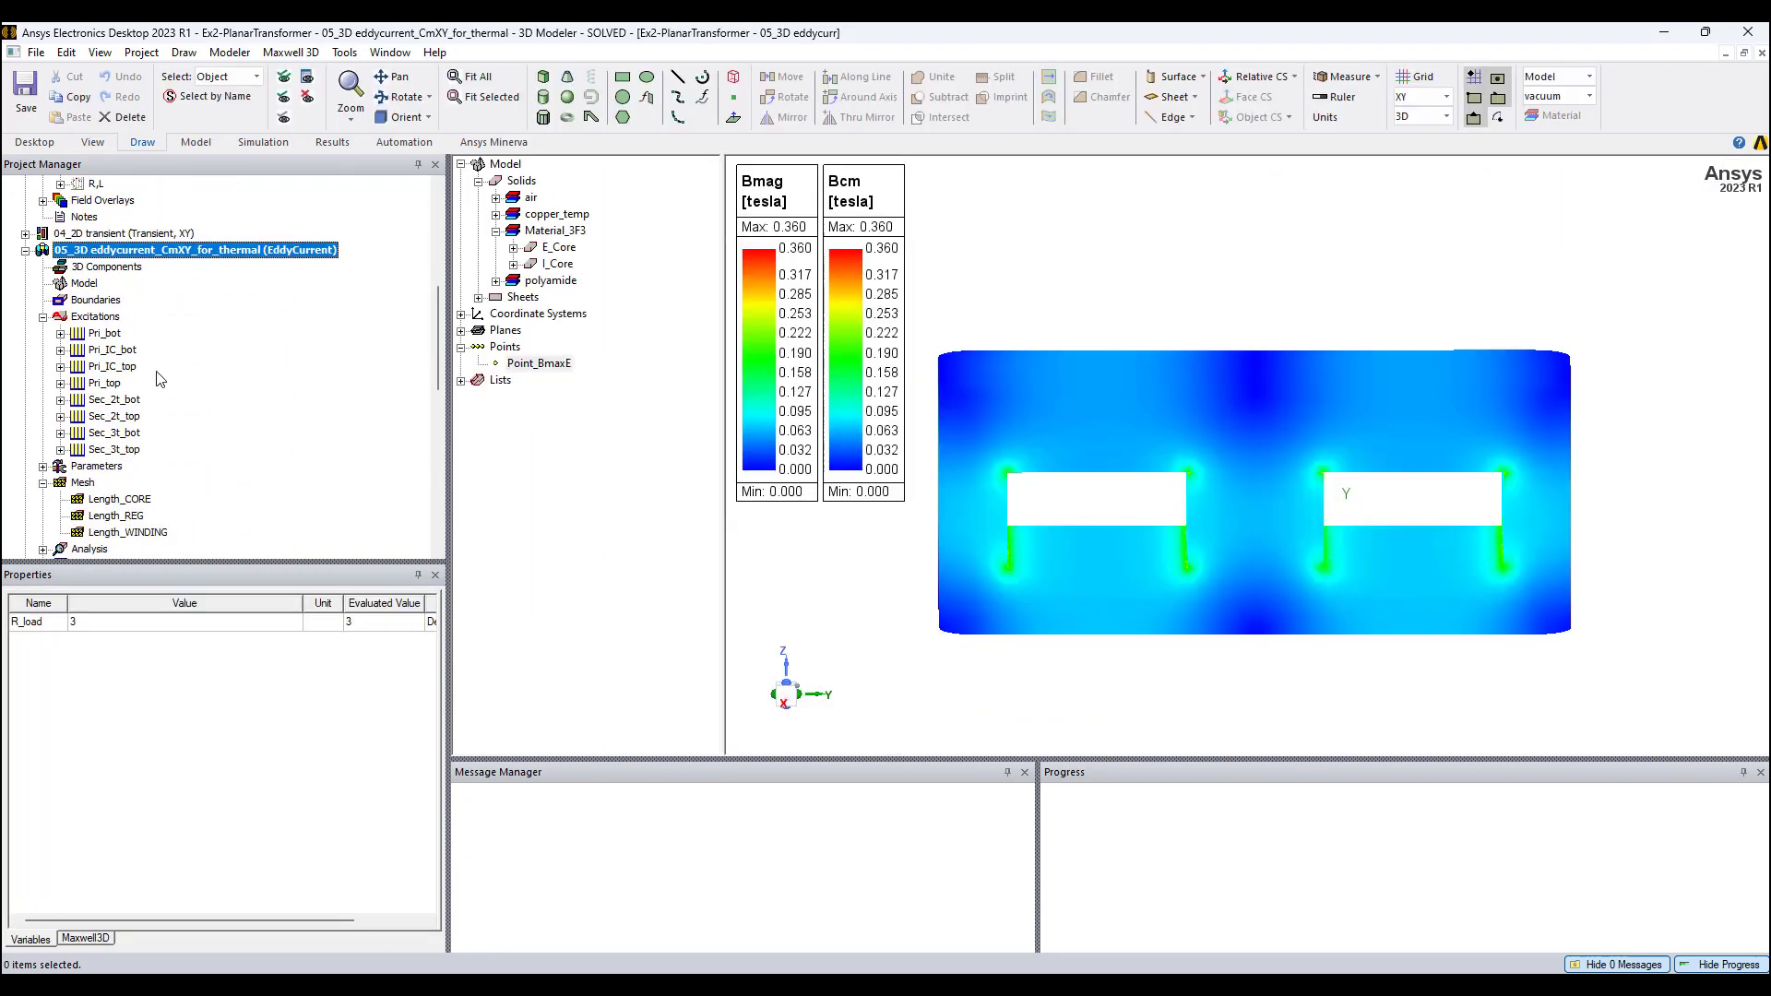
scroll(159, 383, down, 4)
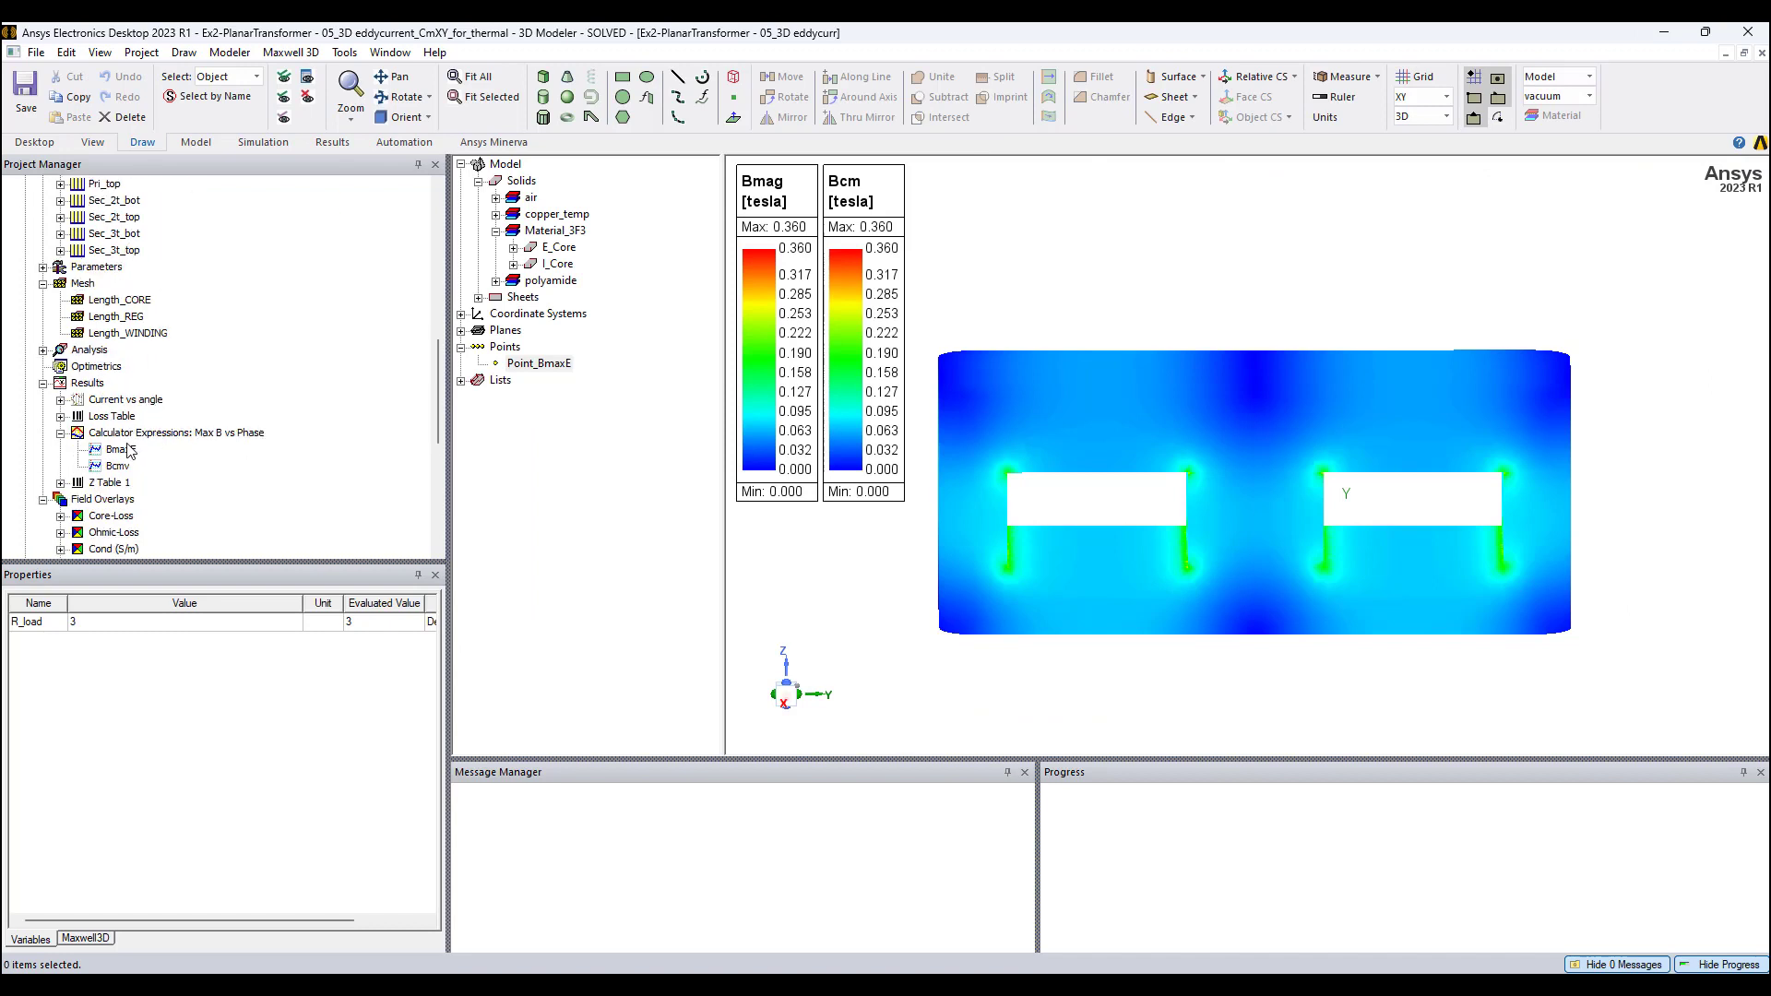
scroll(118, 454, down, 1)
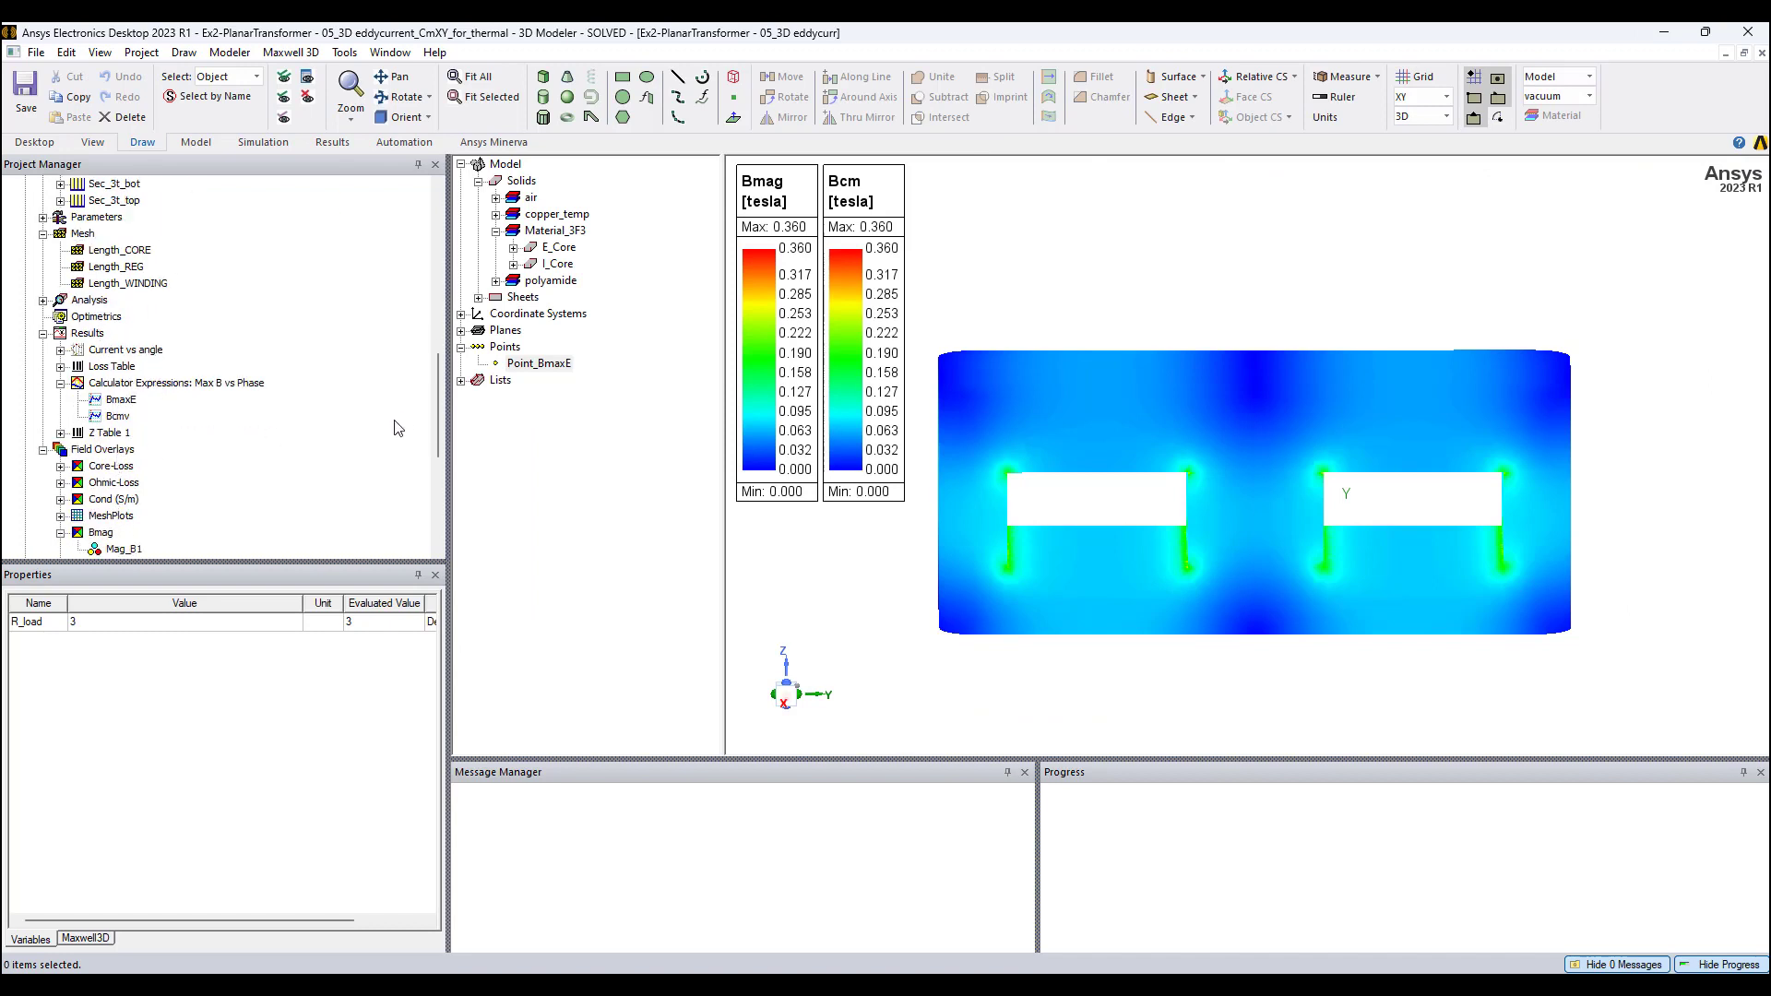
click(531, 368)
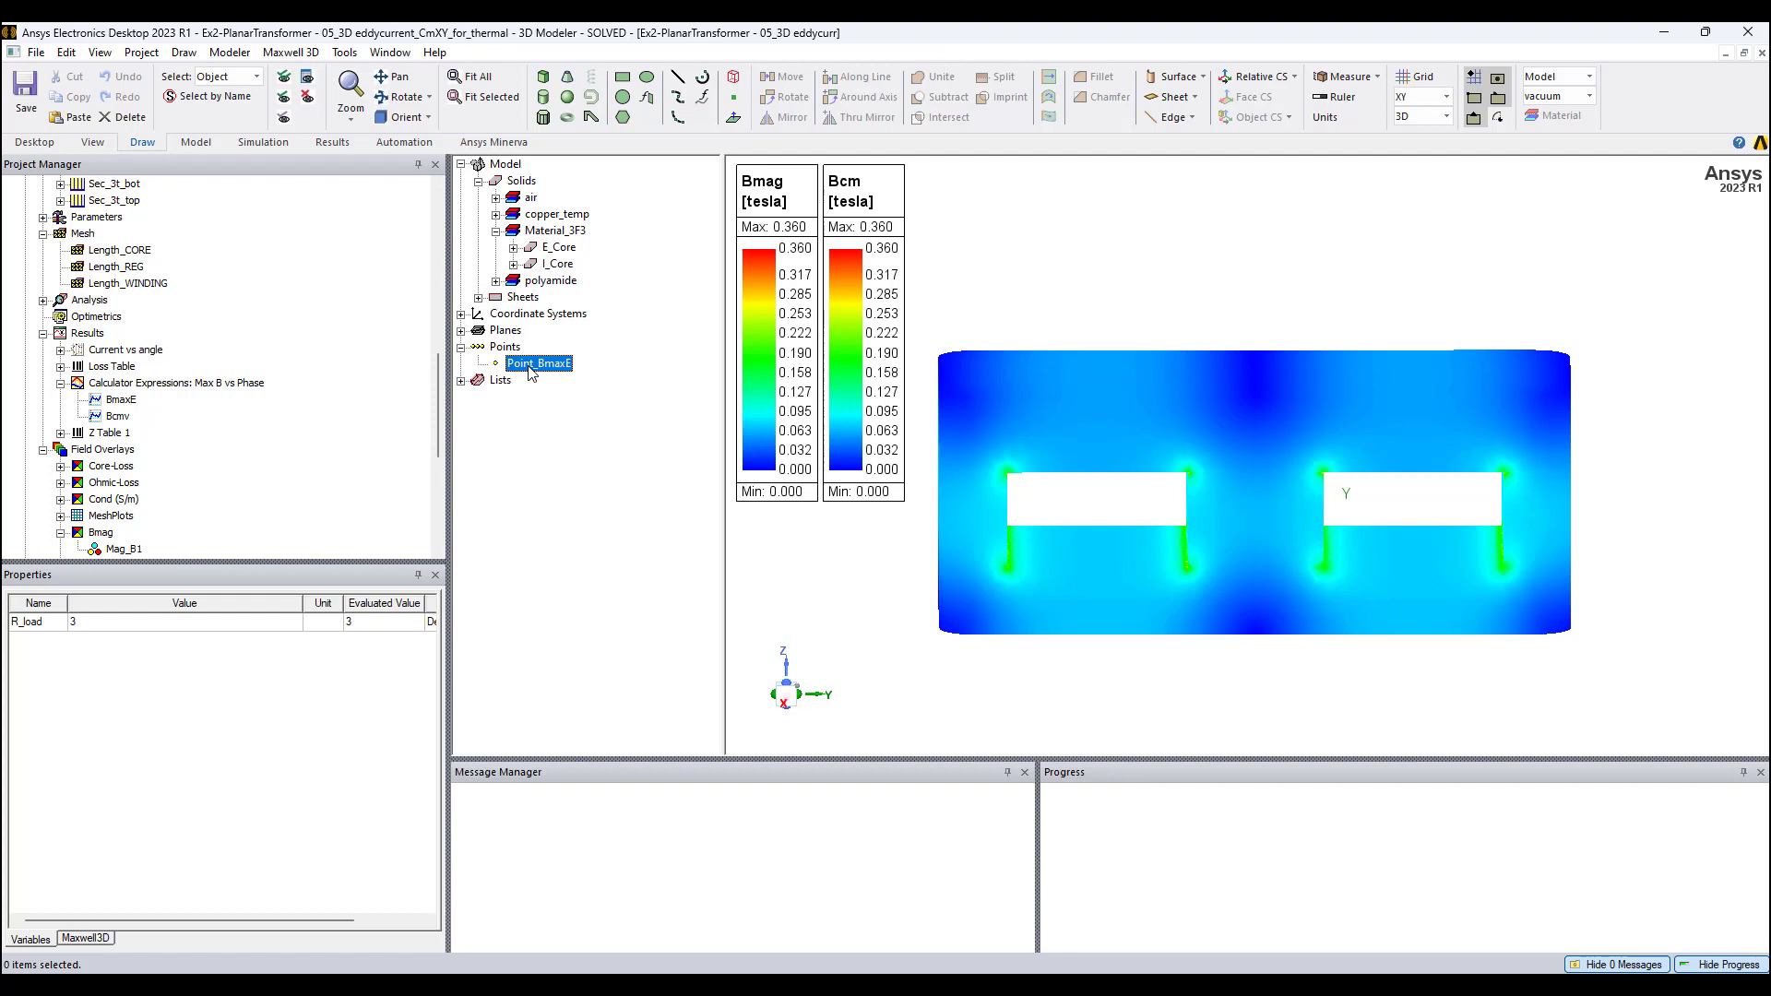
click(522, 363)
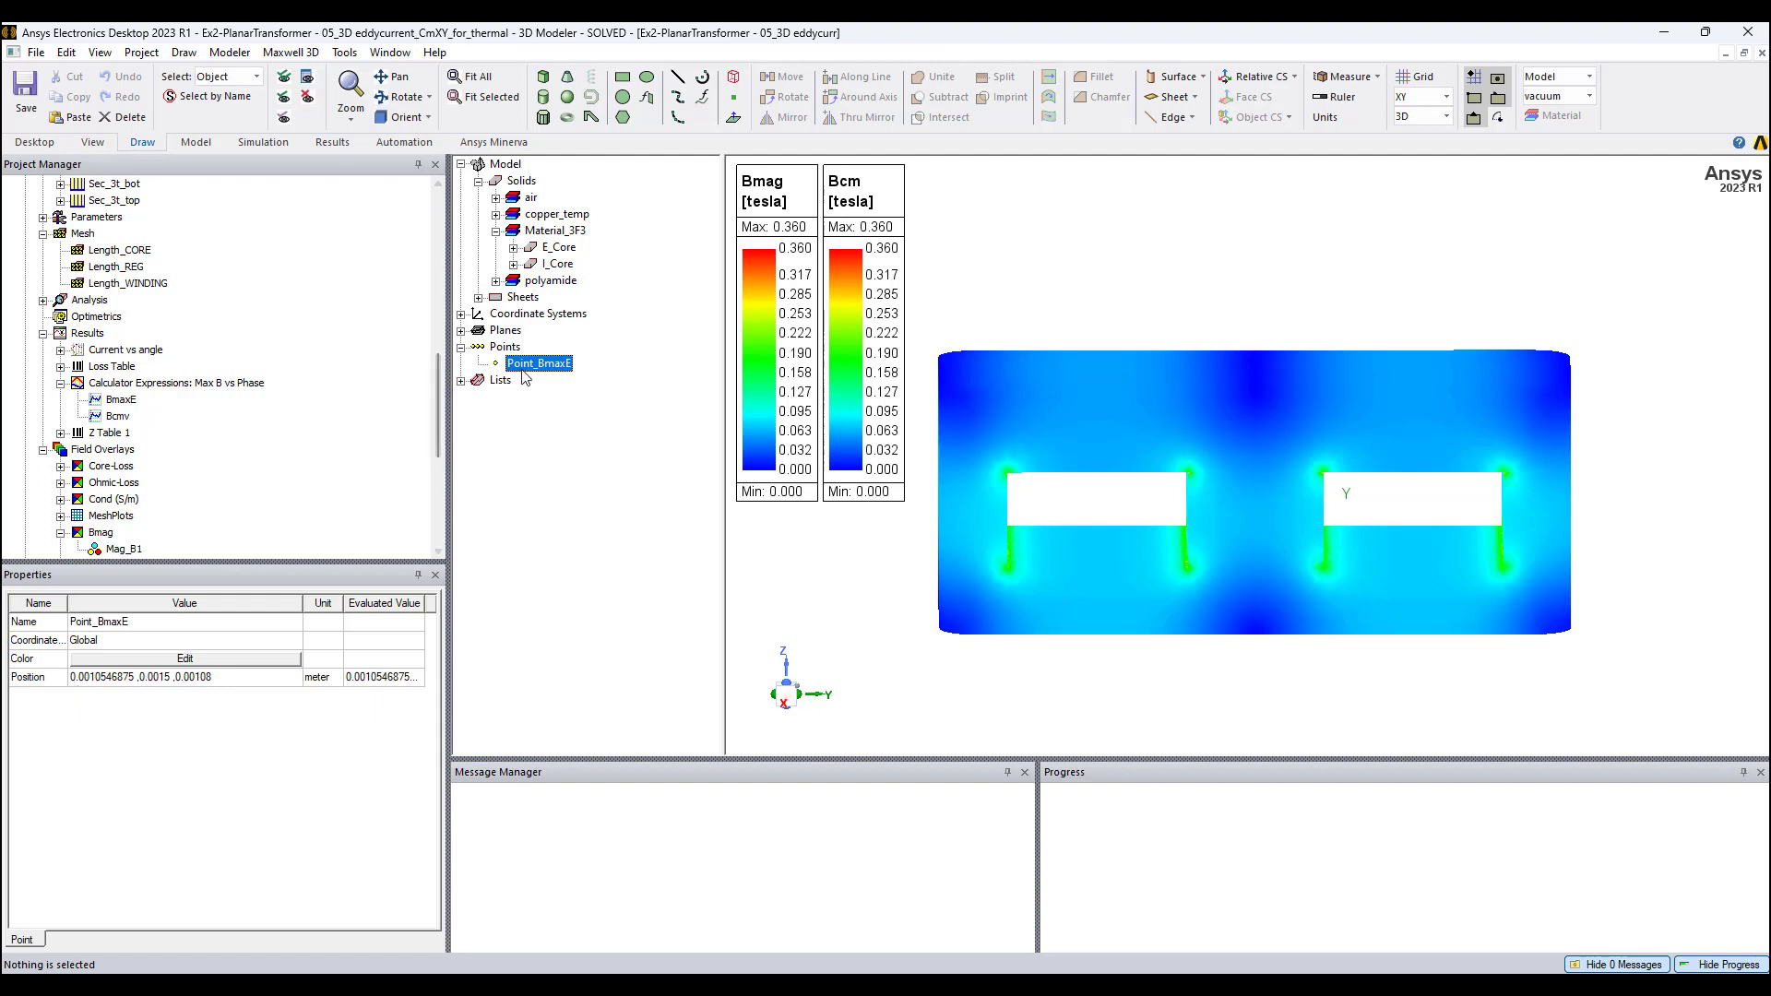
Step: Tilt and zoom onto the corner hot spot, then settle on a near-plan view of the core
mouse_move(1284, 645)
alt+mouse_down()
mouse_move(1218, 649)
mouse_move(1273, 525)
alt+mouse_up()
scroll(1324, 465, up, 10)
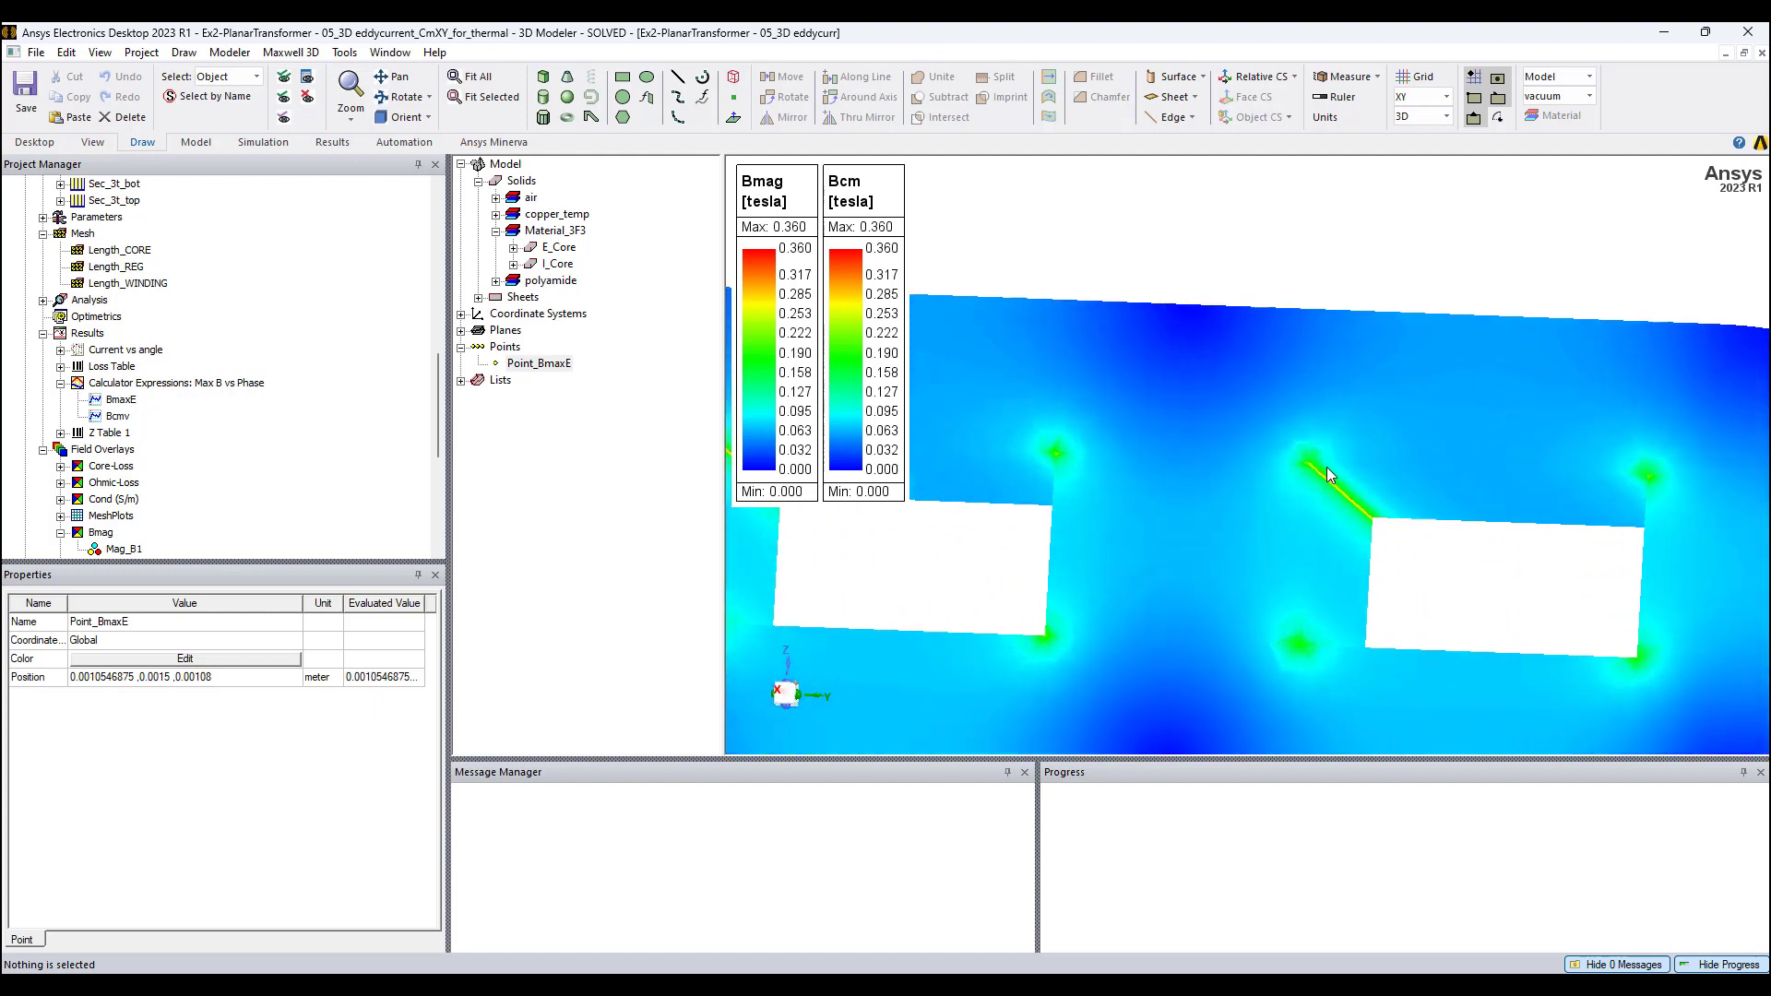
alt+drag(1341, 478, 1308, 465)
scroll(1308, 465, down, 6)
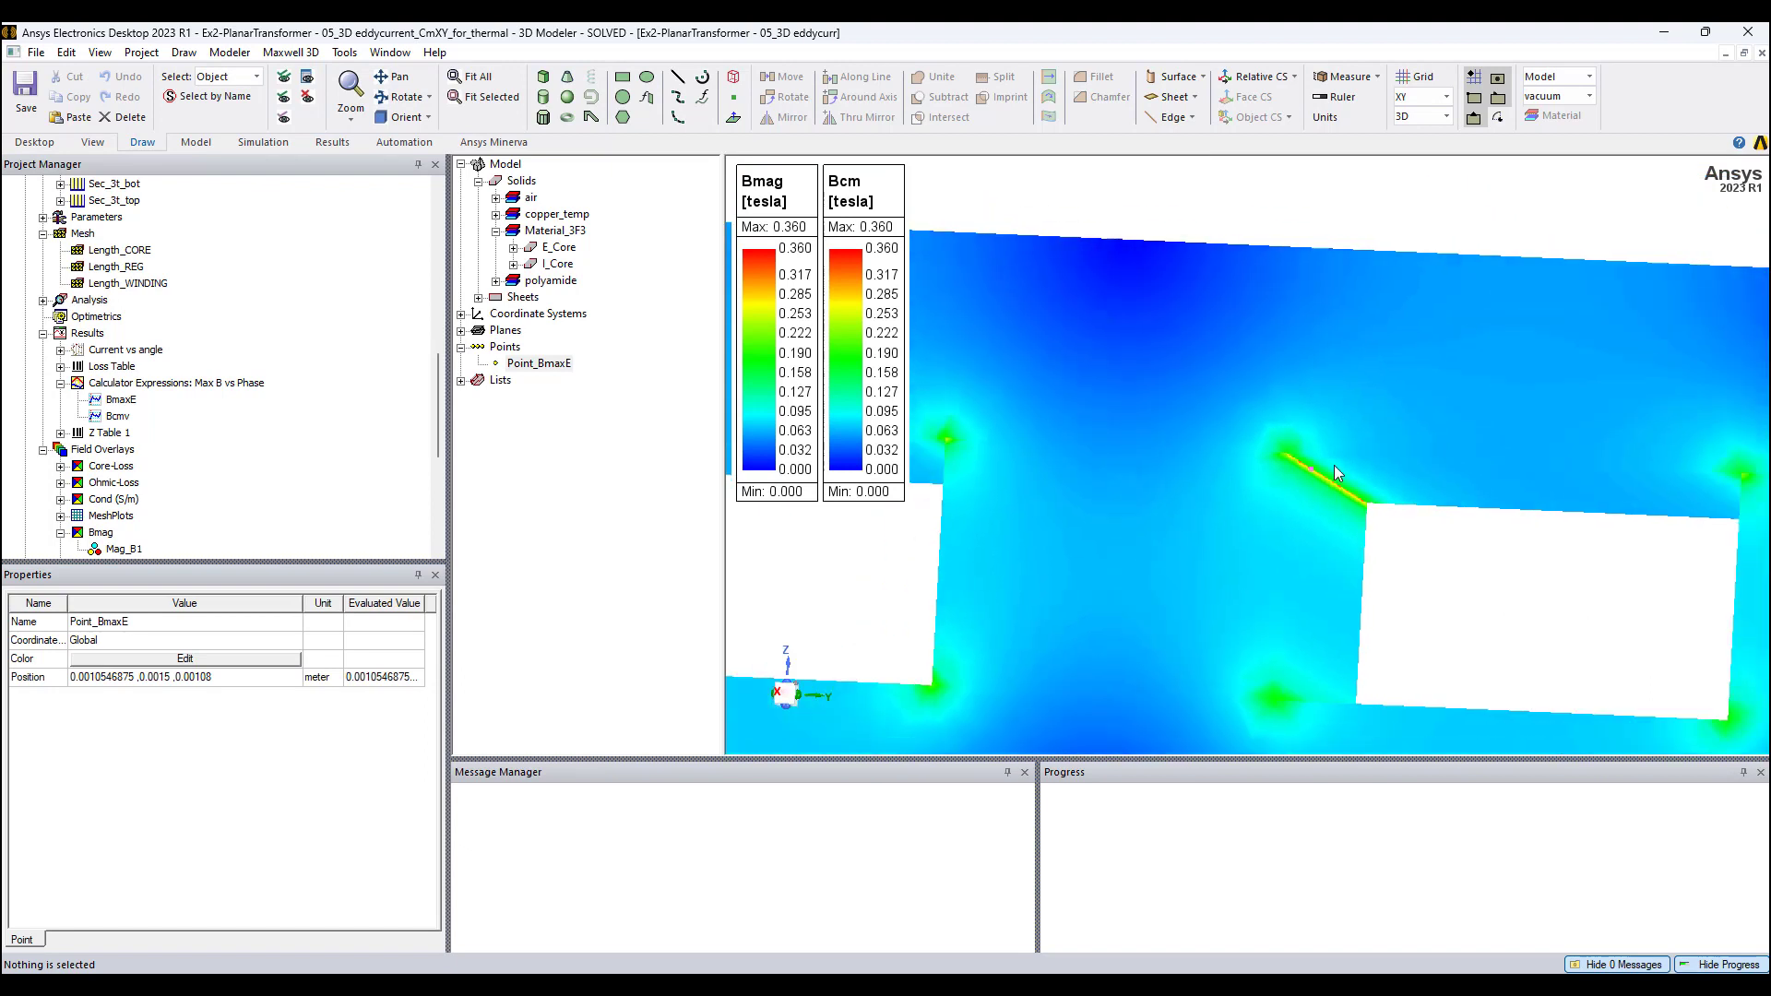
scroll(1310, 468, down, 5)
alt+drag(1310, 467, 1284, 509)
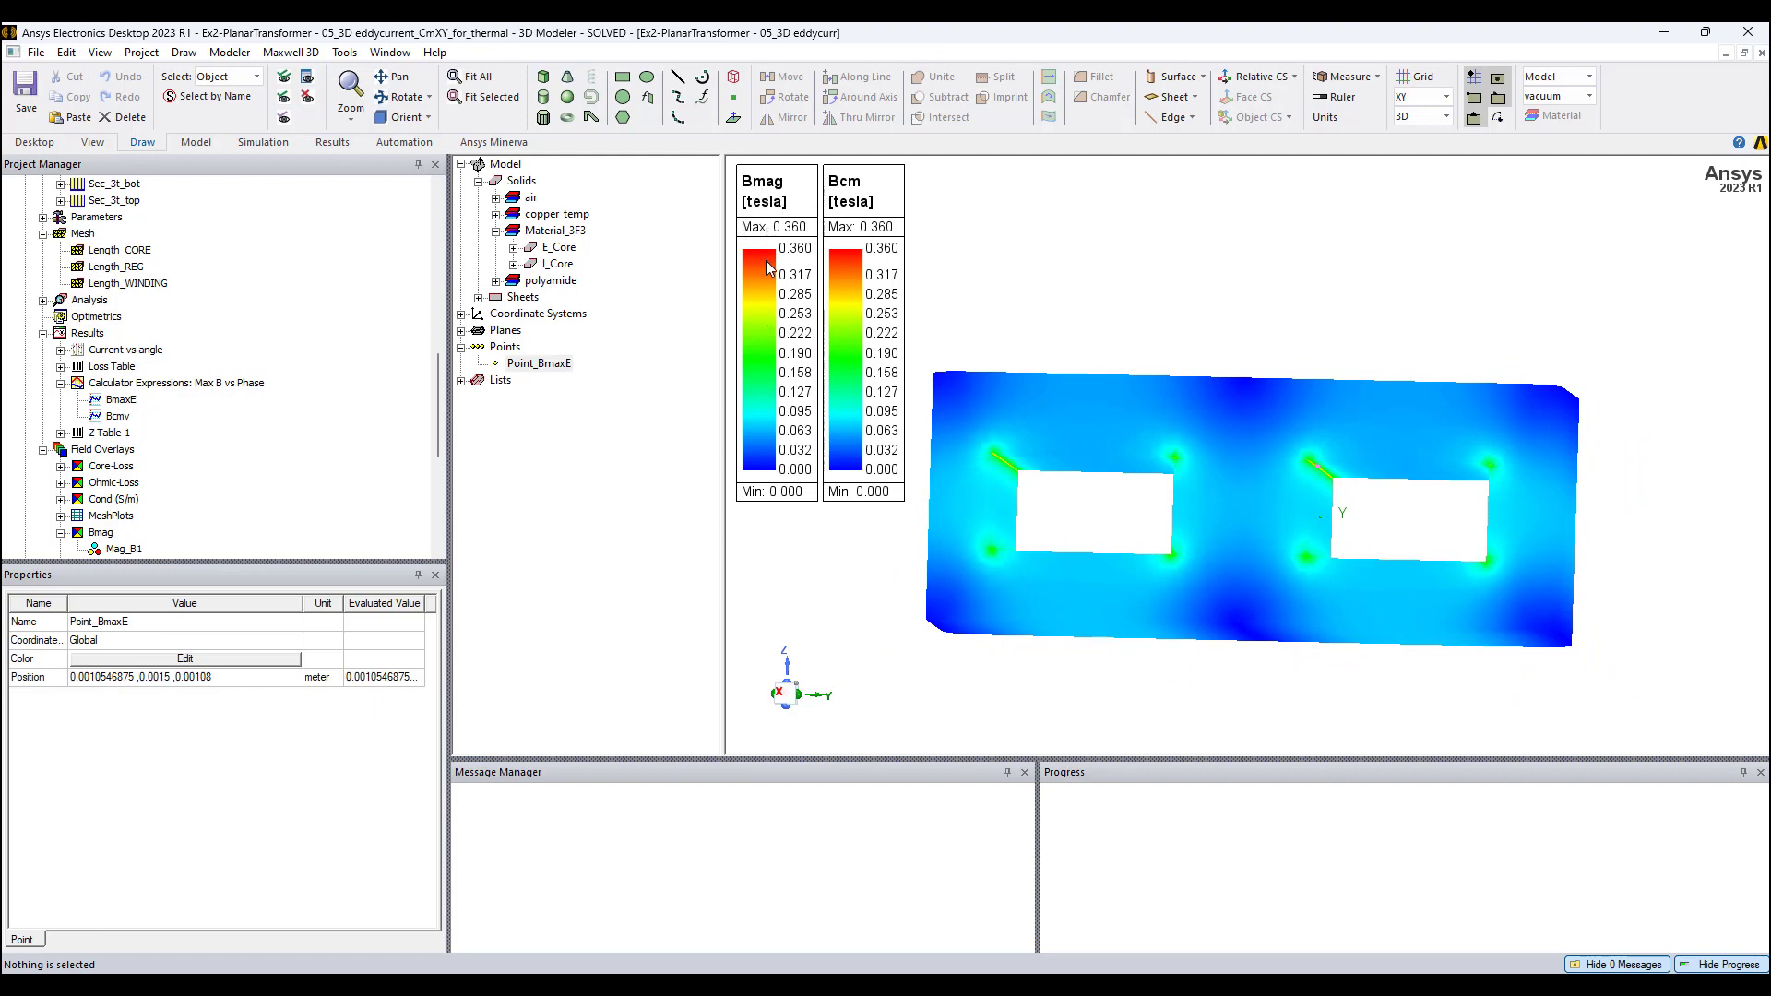
scroll(115, 413, down, 3)
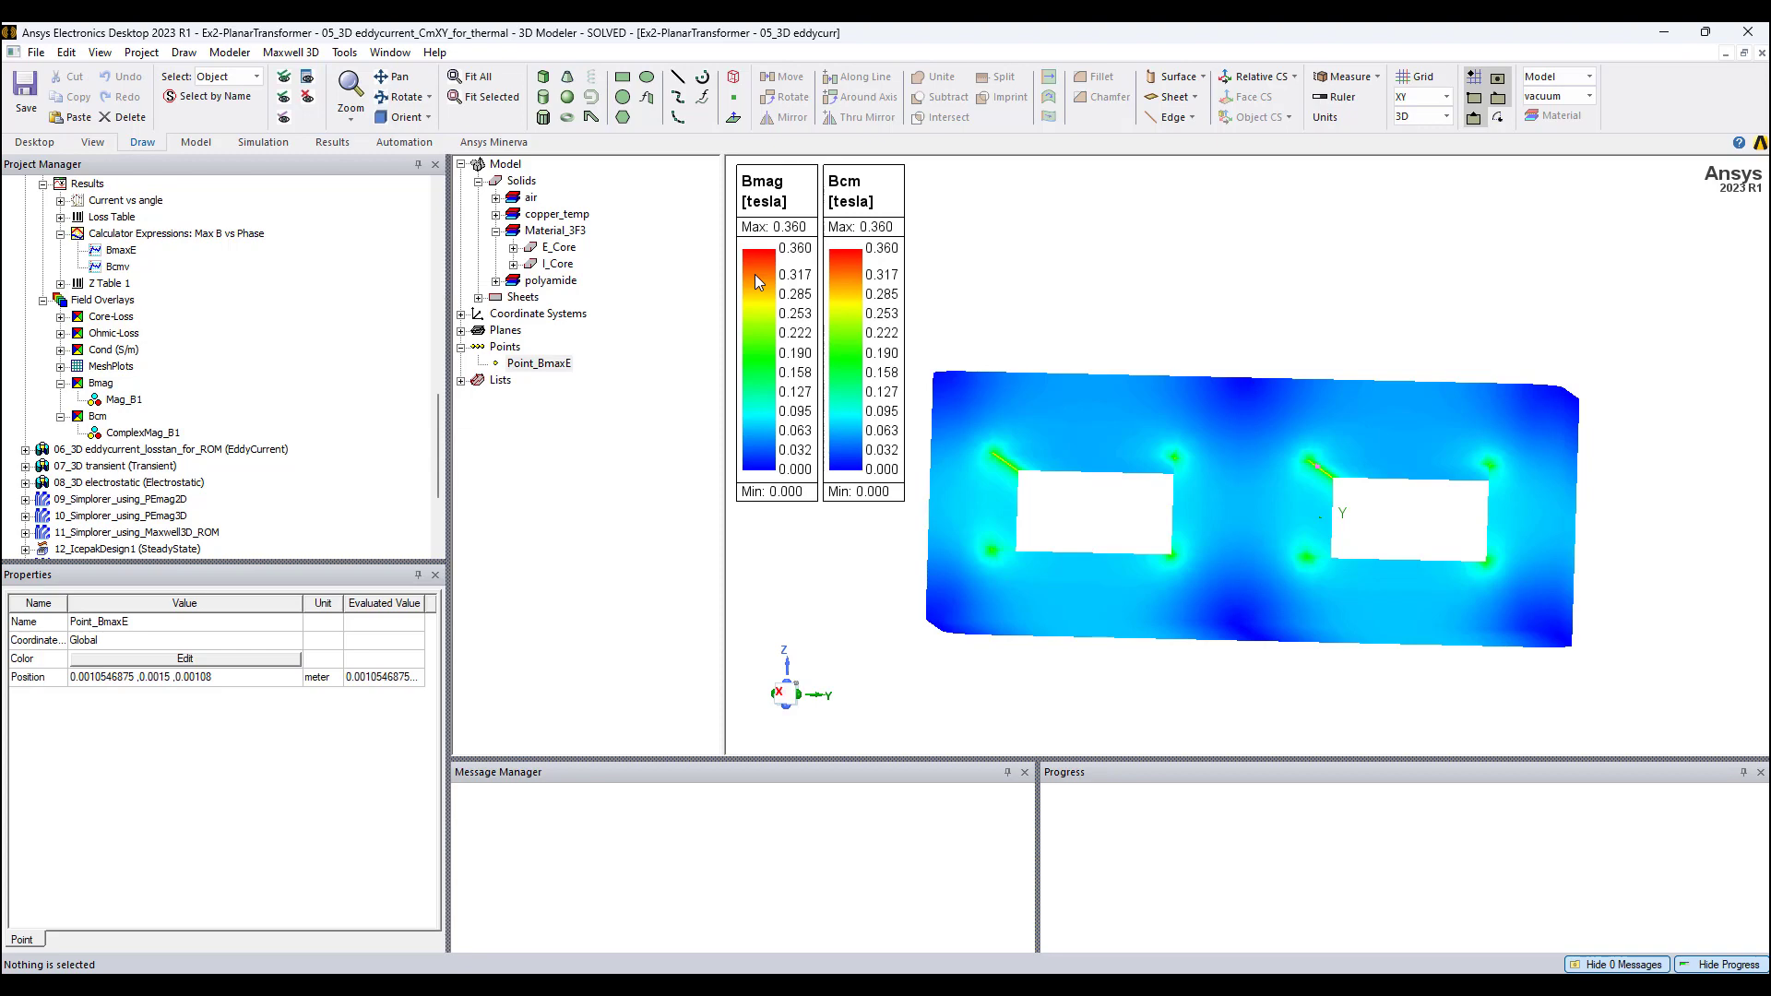
right_click(120, 401)
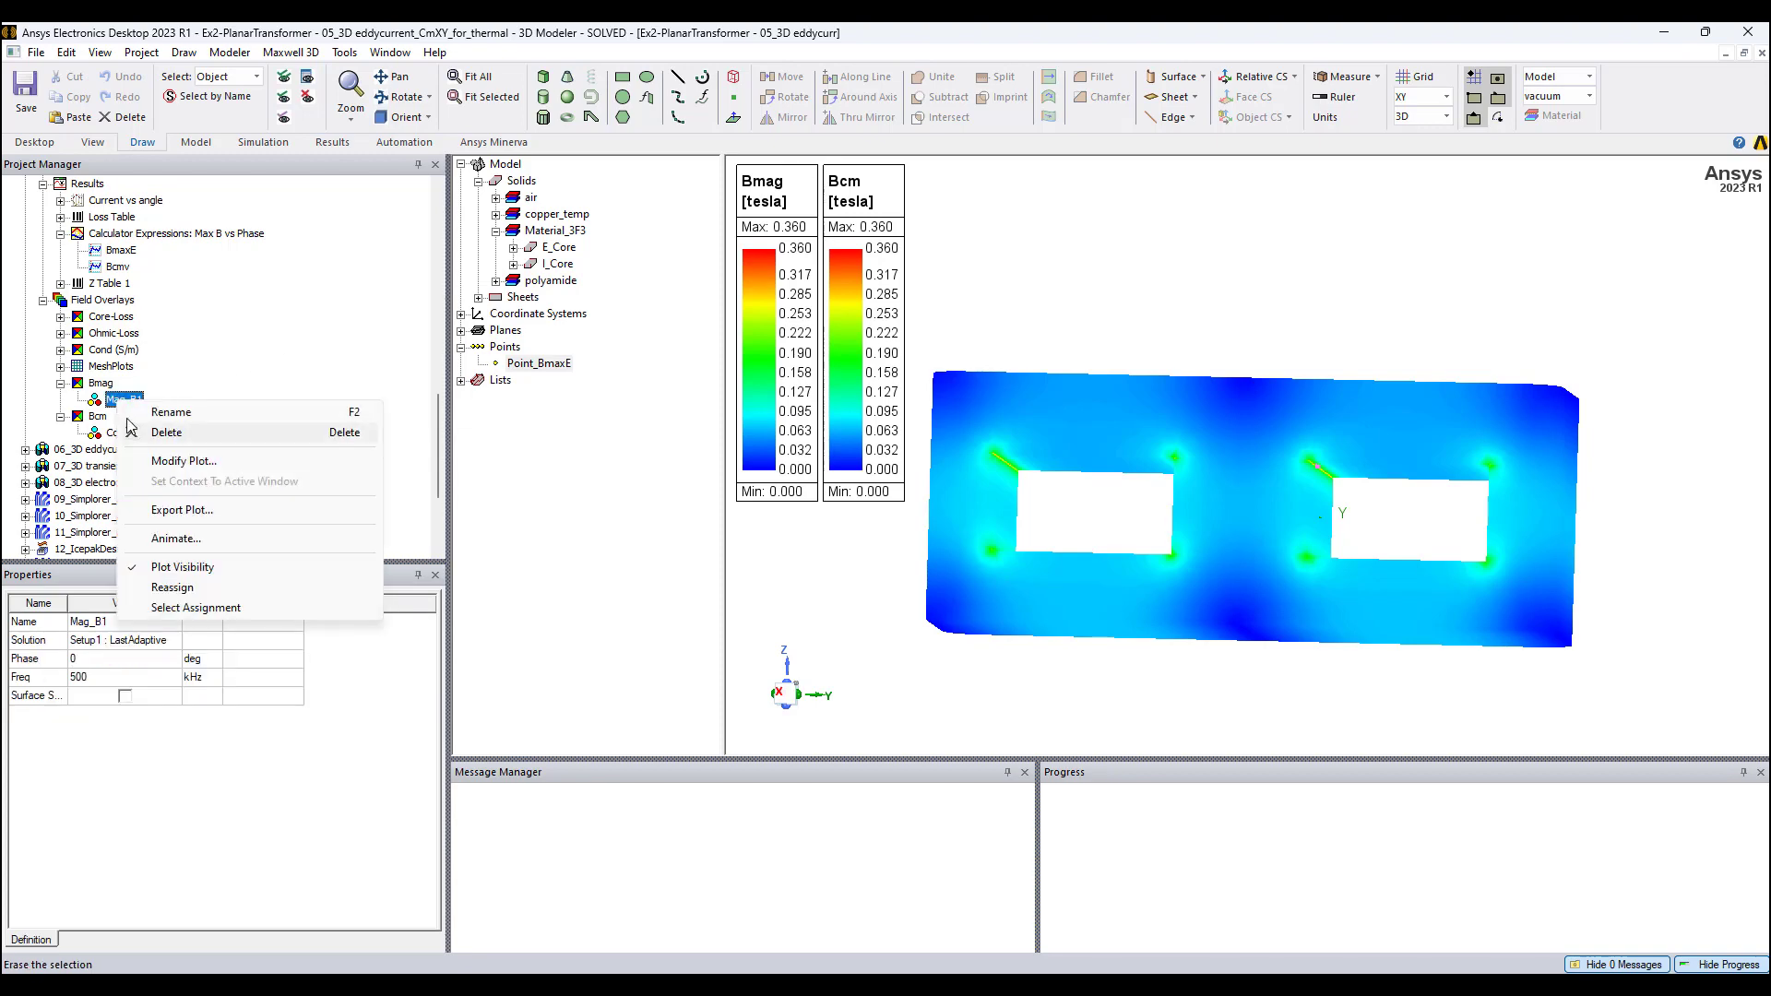
click(183, 460)
click(845, 562)
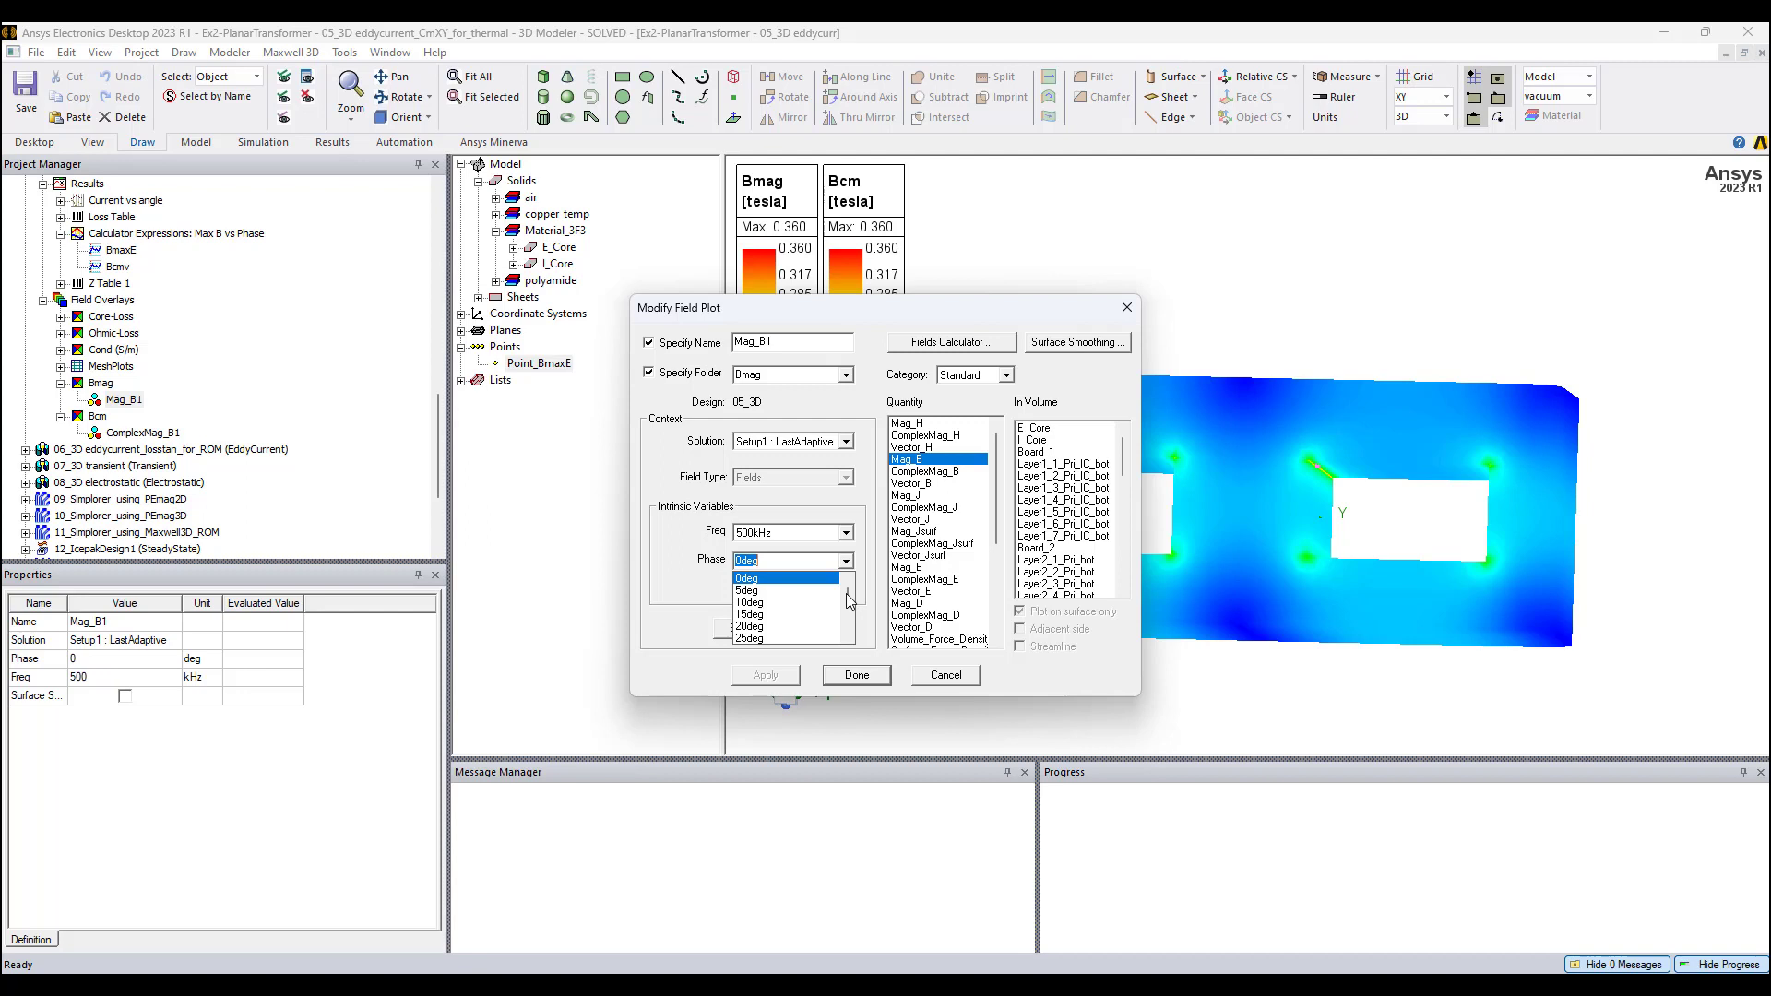
scroll(850, 600, down, 5)
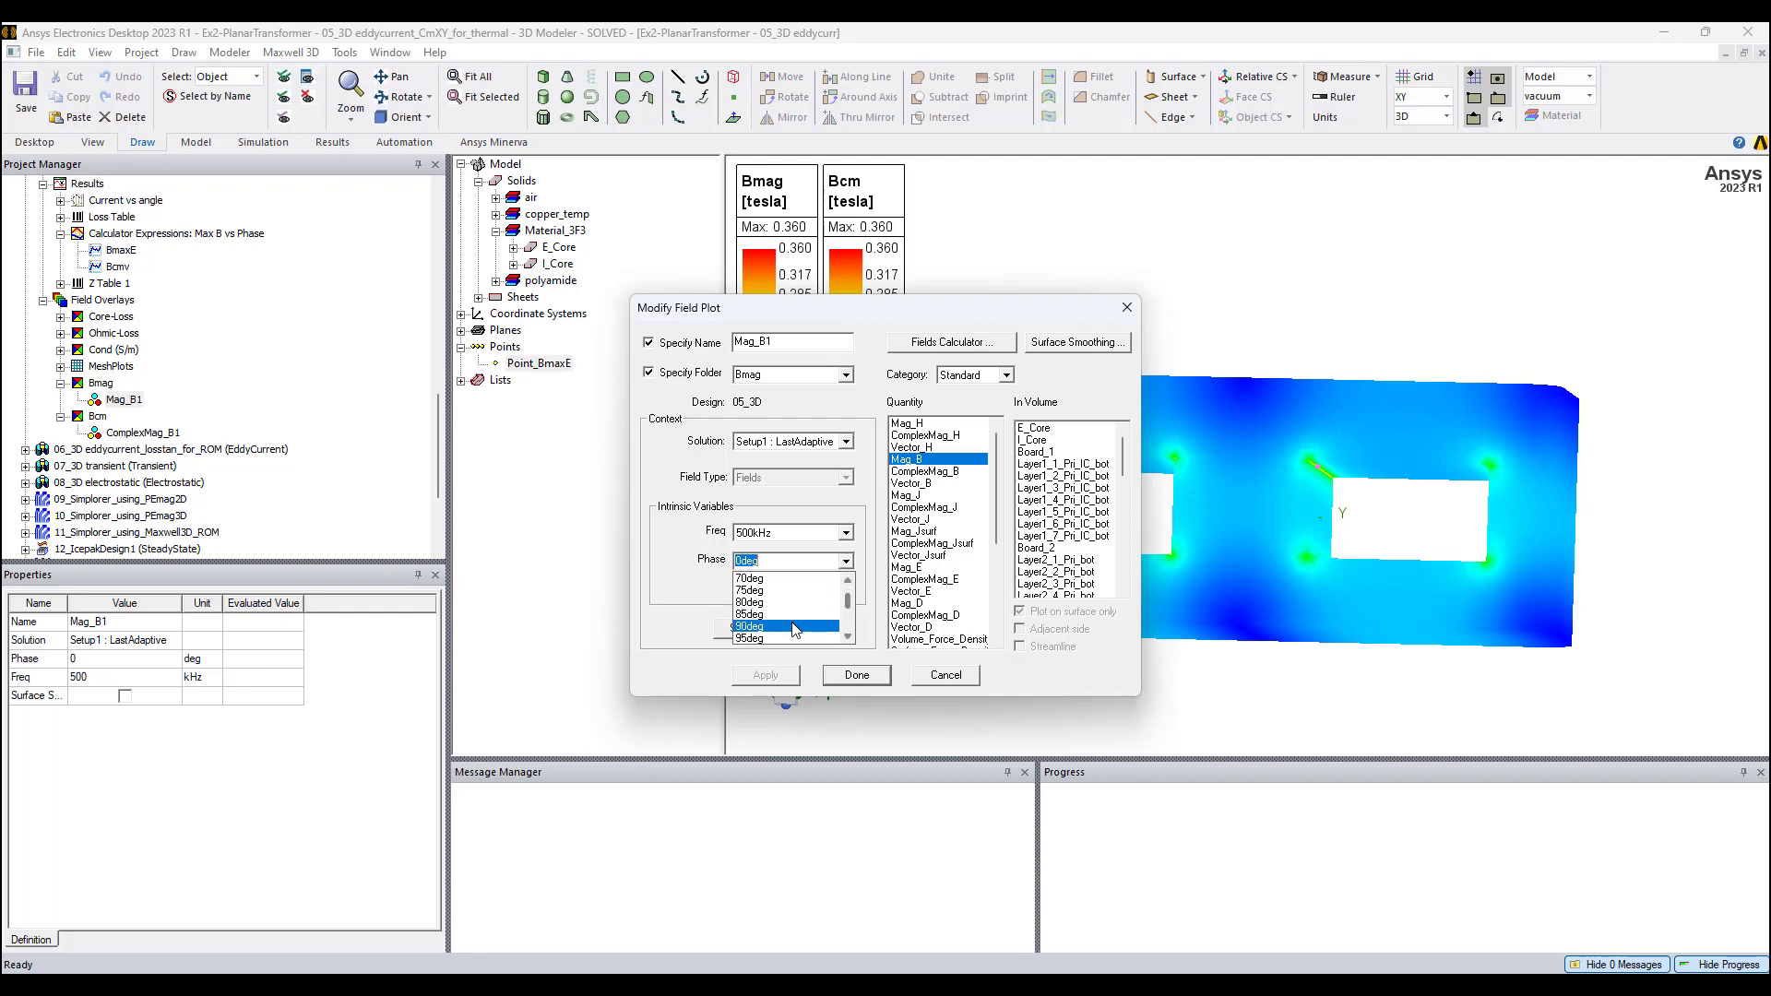
click(813, 626)
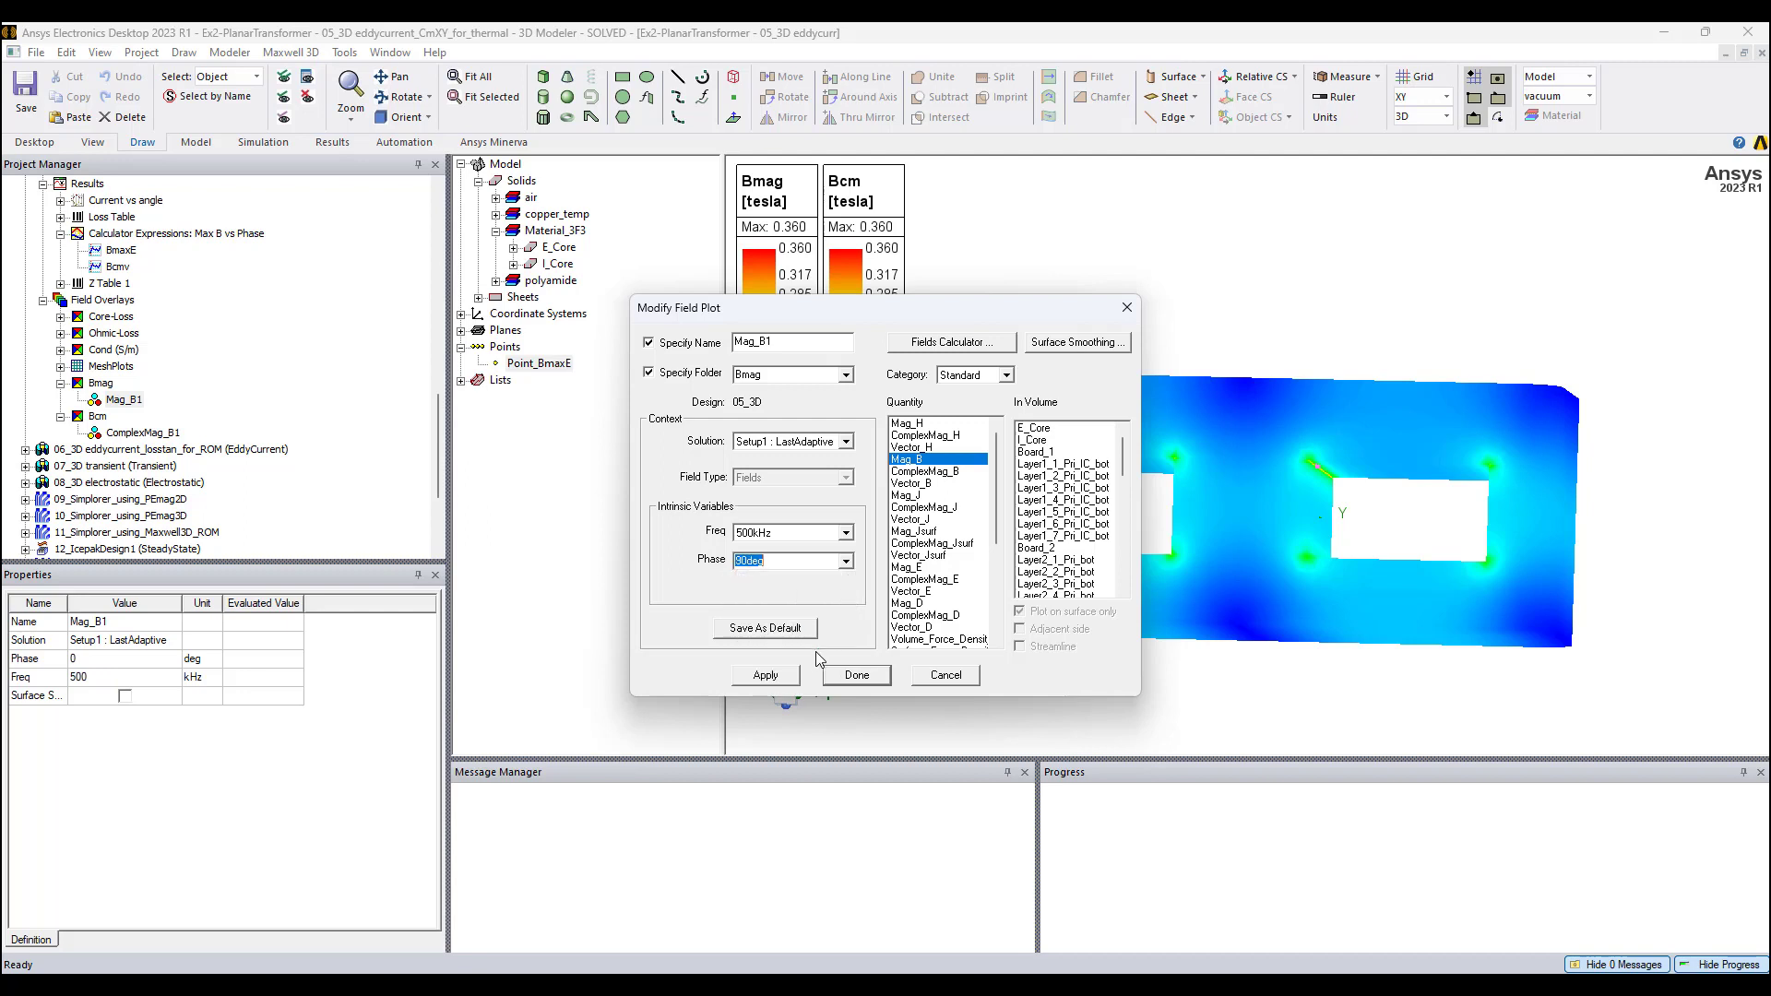
click(765, 675)
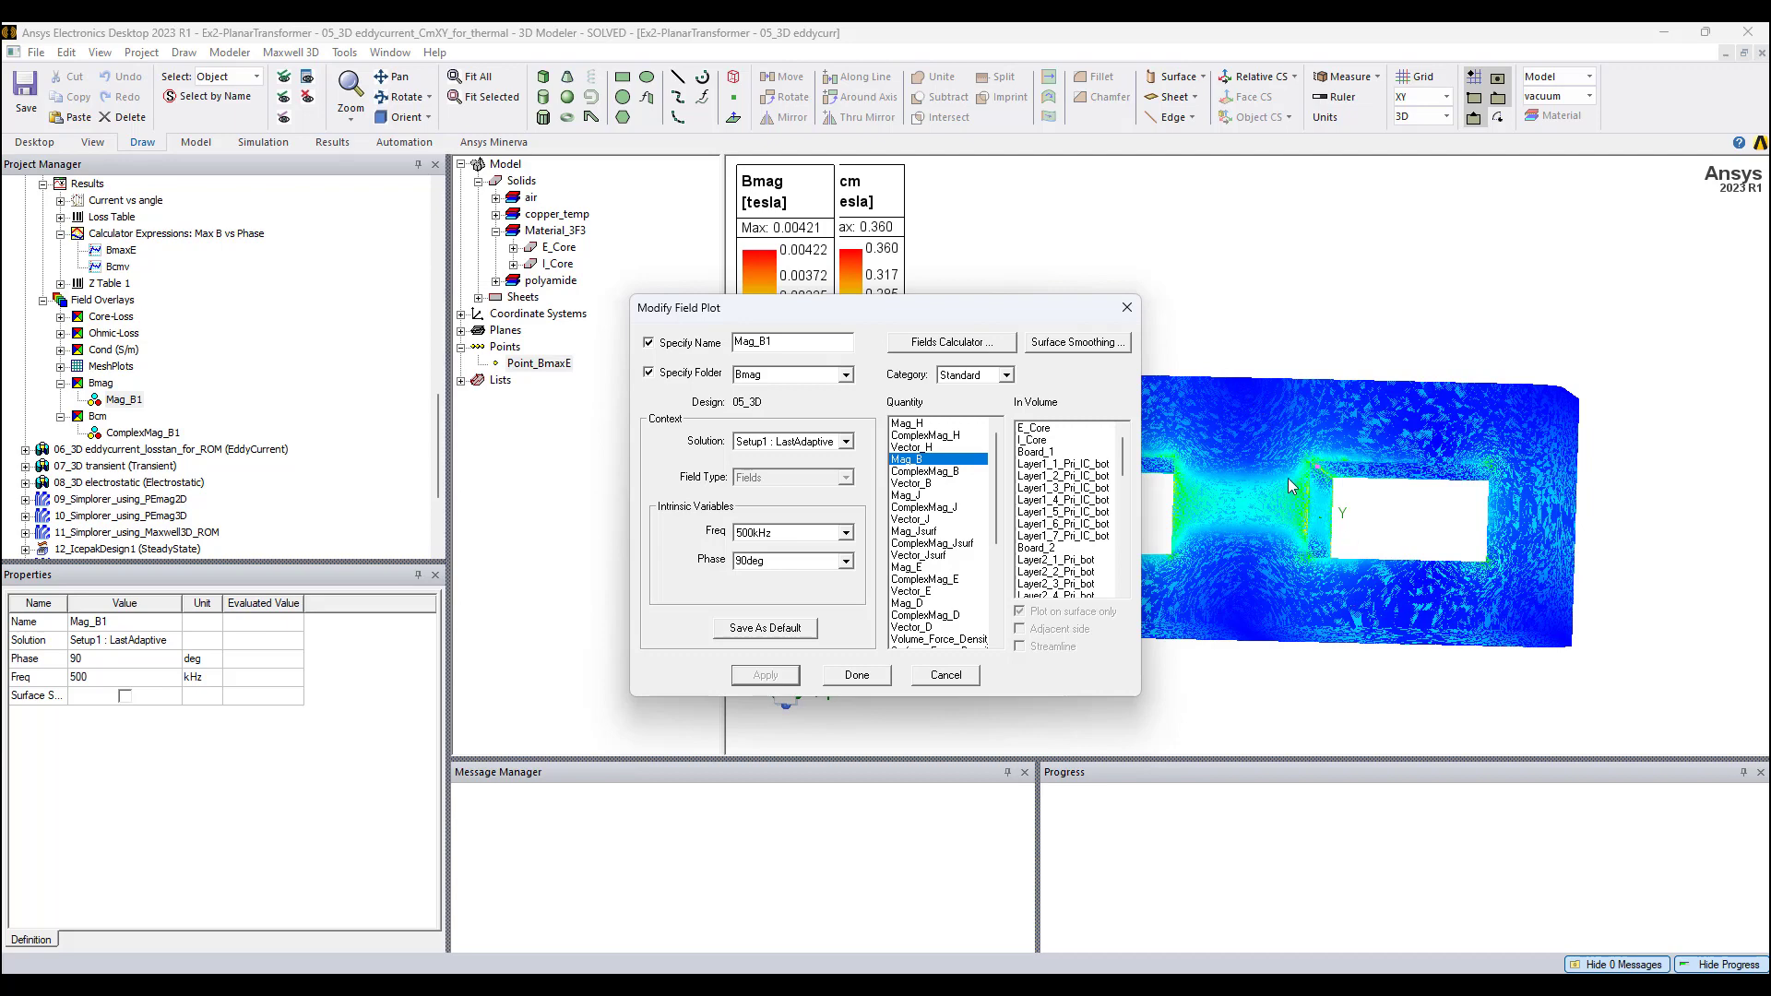
click(845, 561)
scroll(793, 600, up, 6)
click(752, 578)
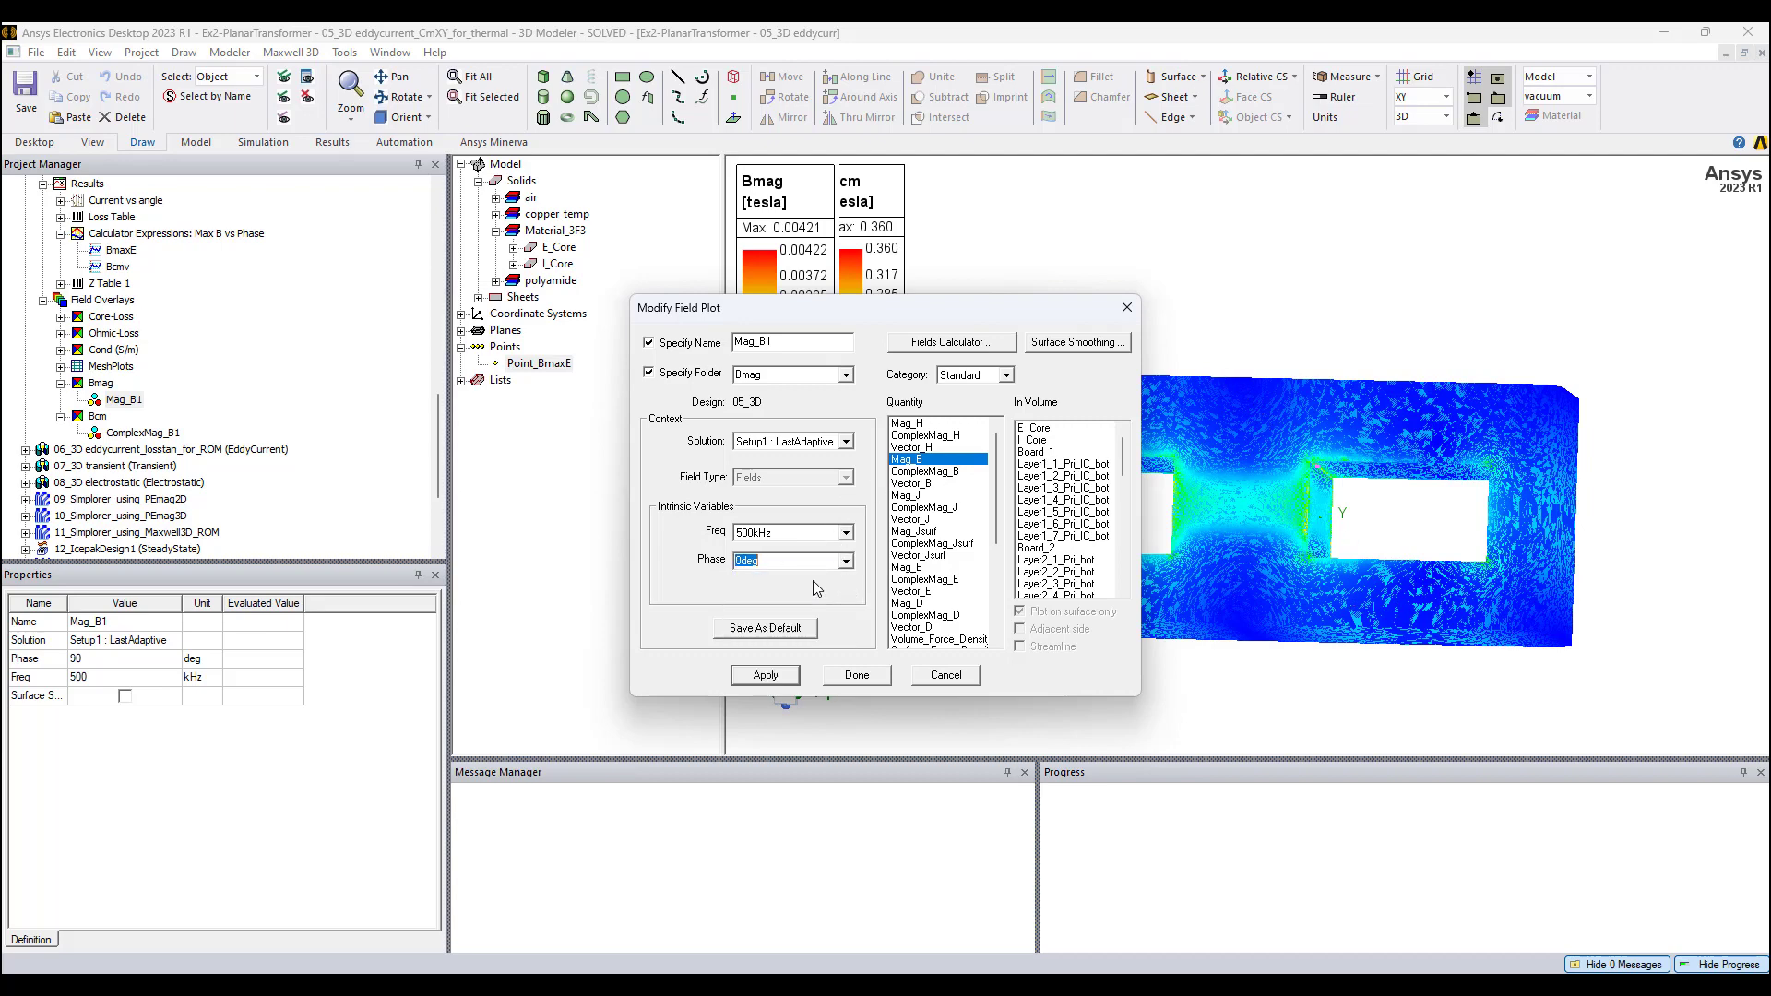
click(766, 674)
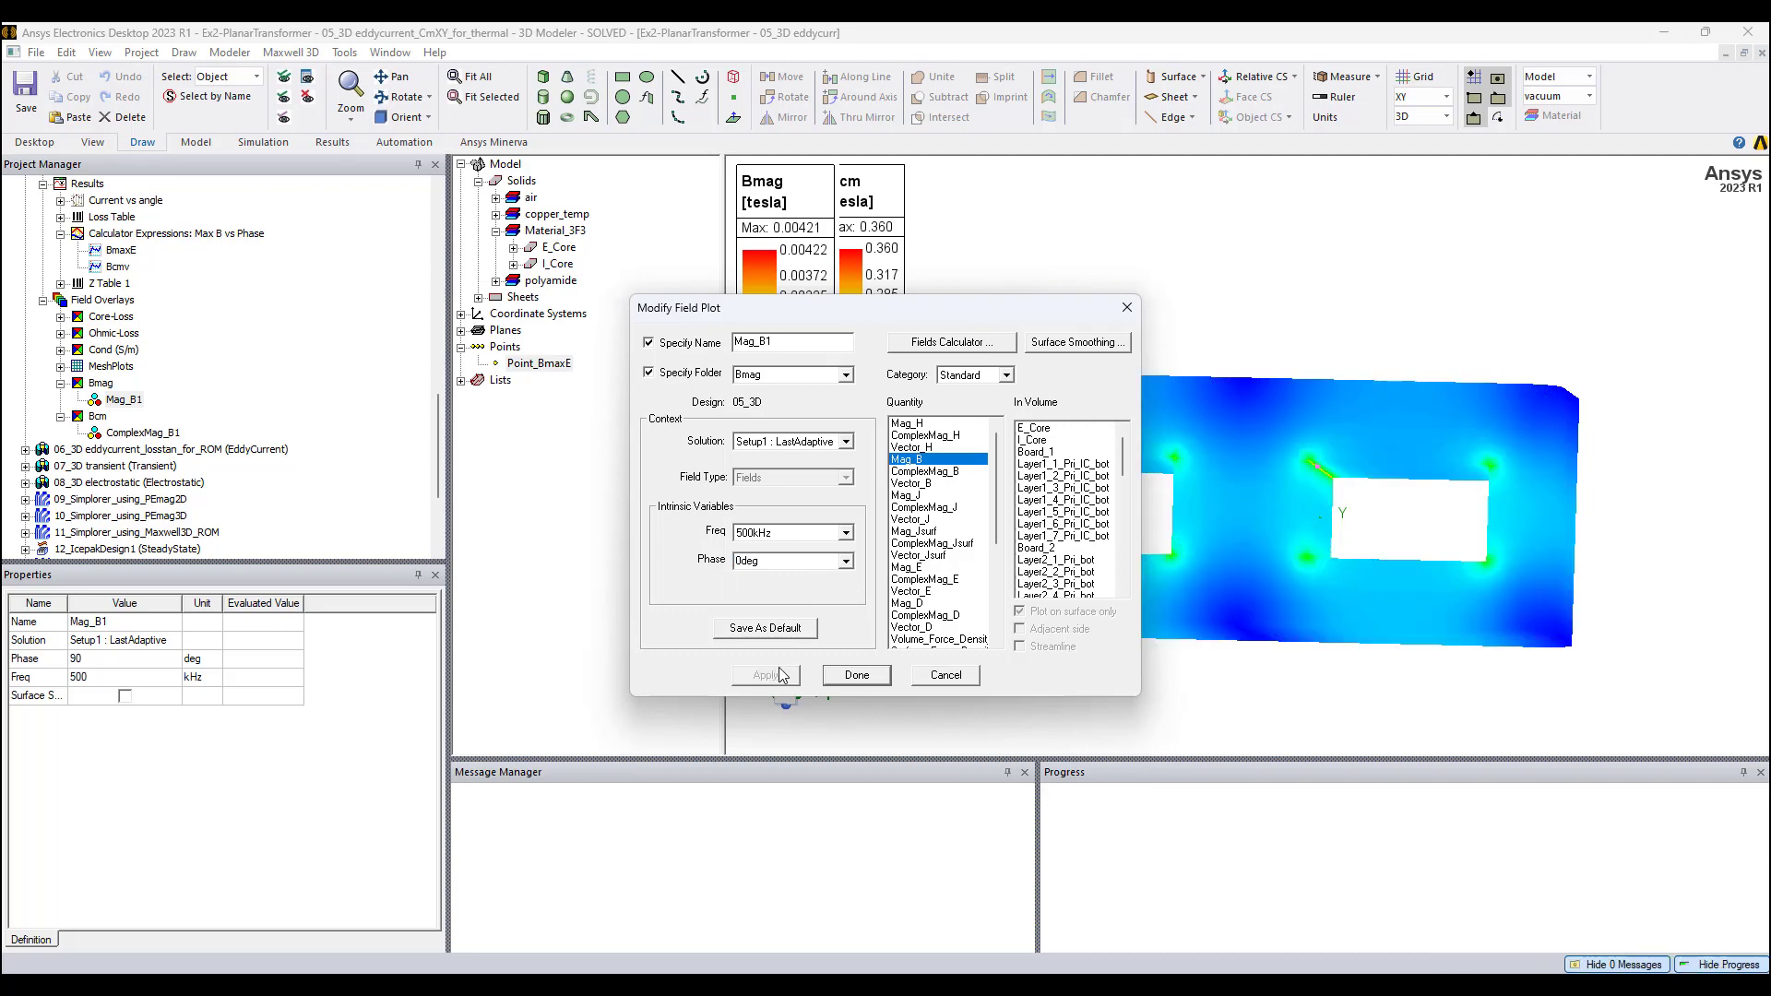
click(856, 675)
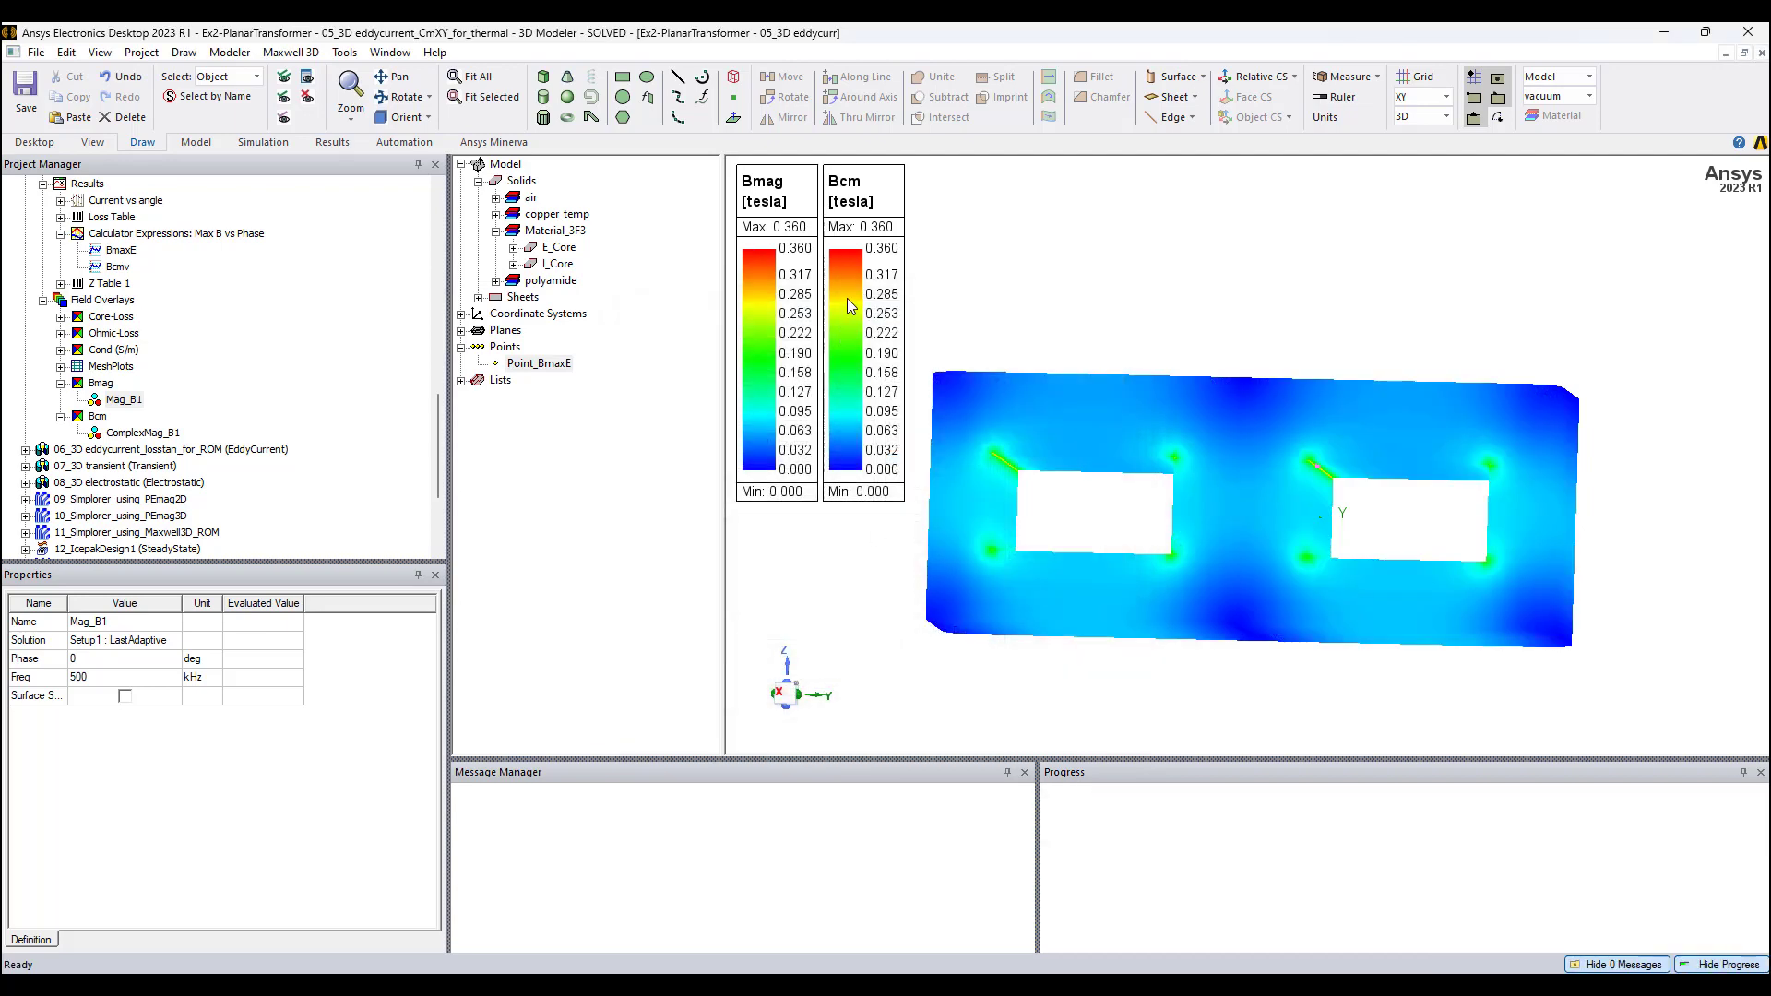
Step: Change the ComplexMag_B1 overlay's phase to 90deg and apply it, keeping a 0.360 tesla peak
click(138, 432)
right_click(138, 432)
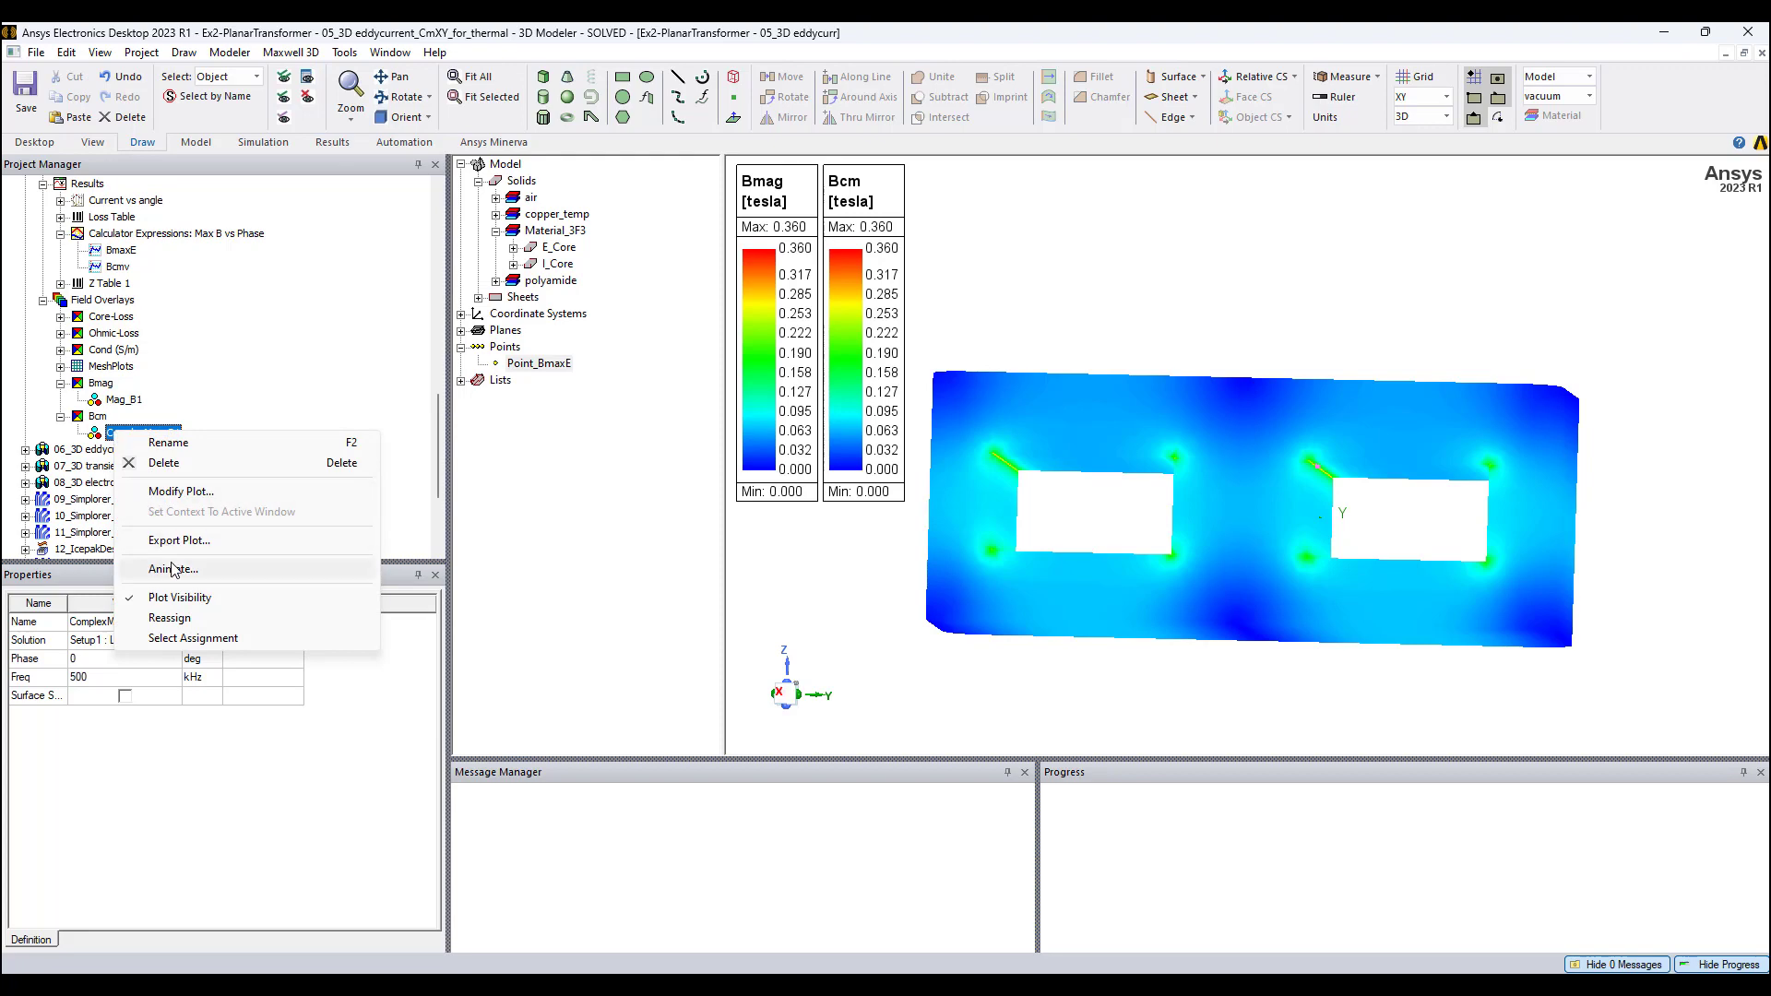
click(184, 491)
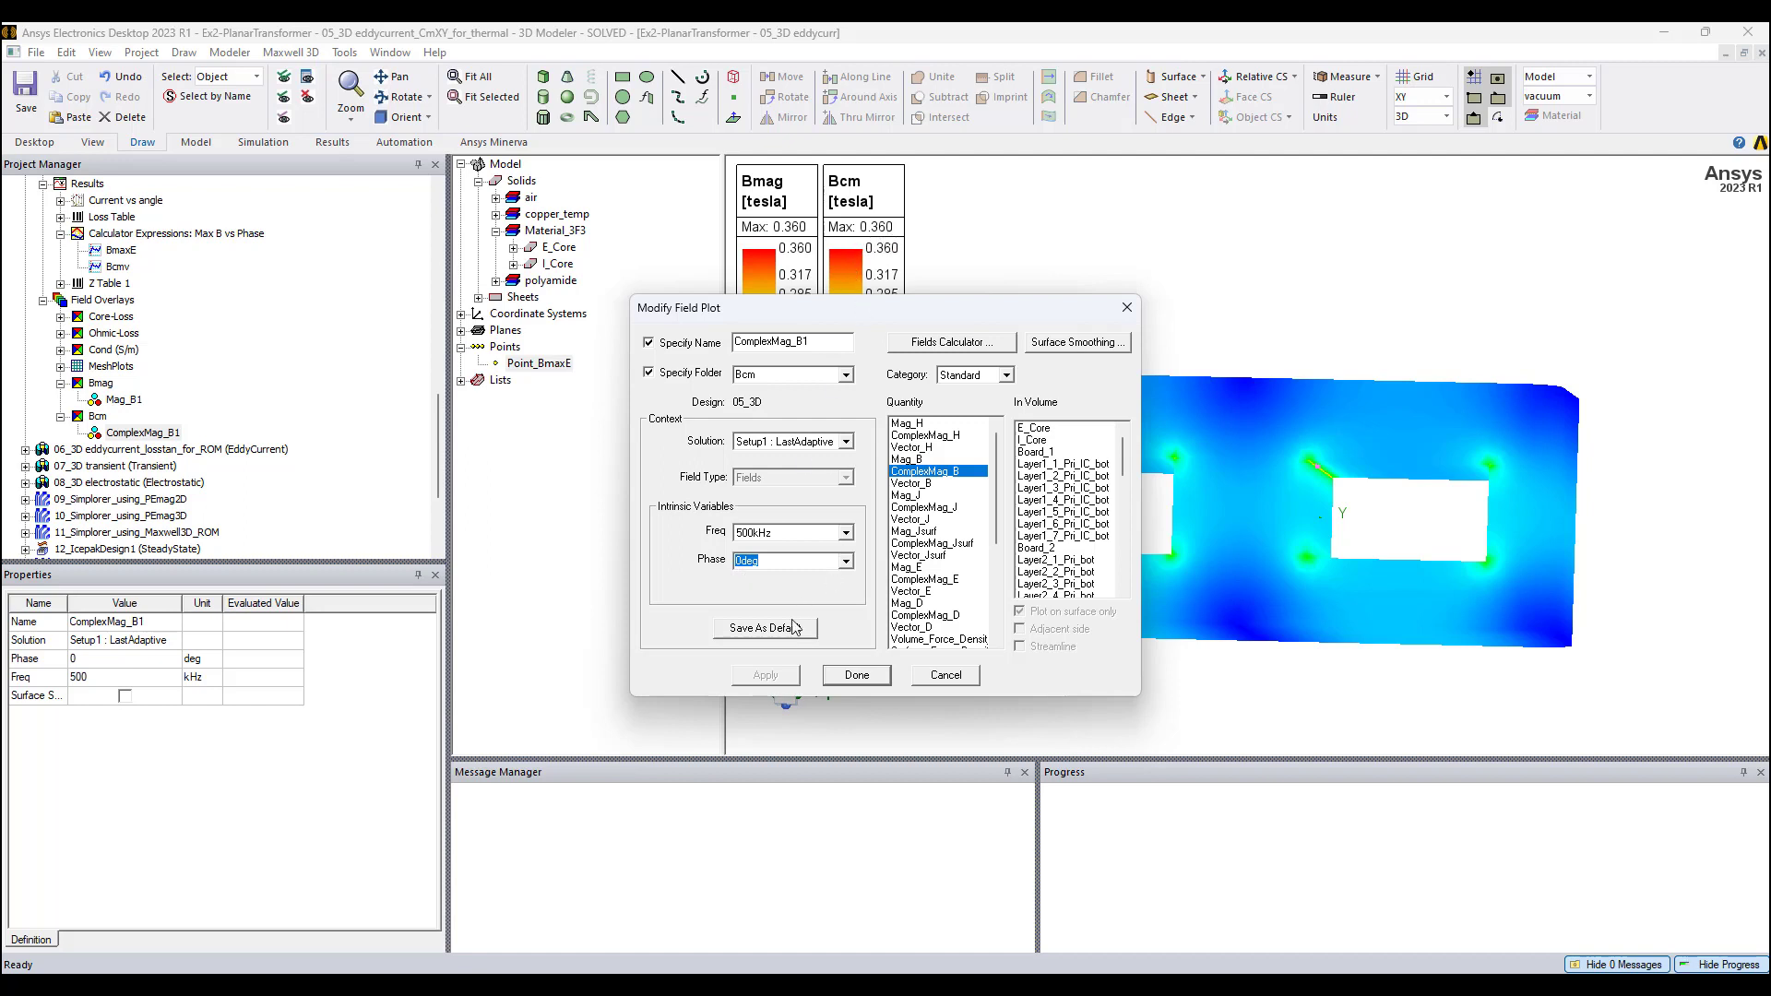
click(845, 560)
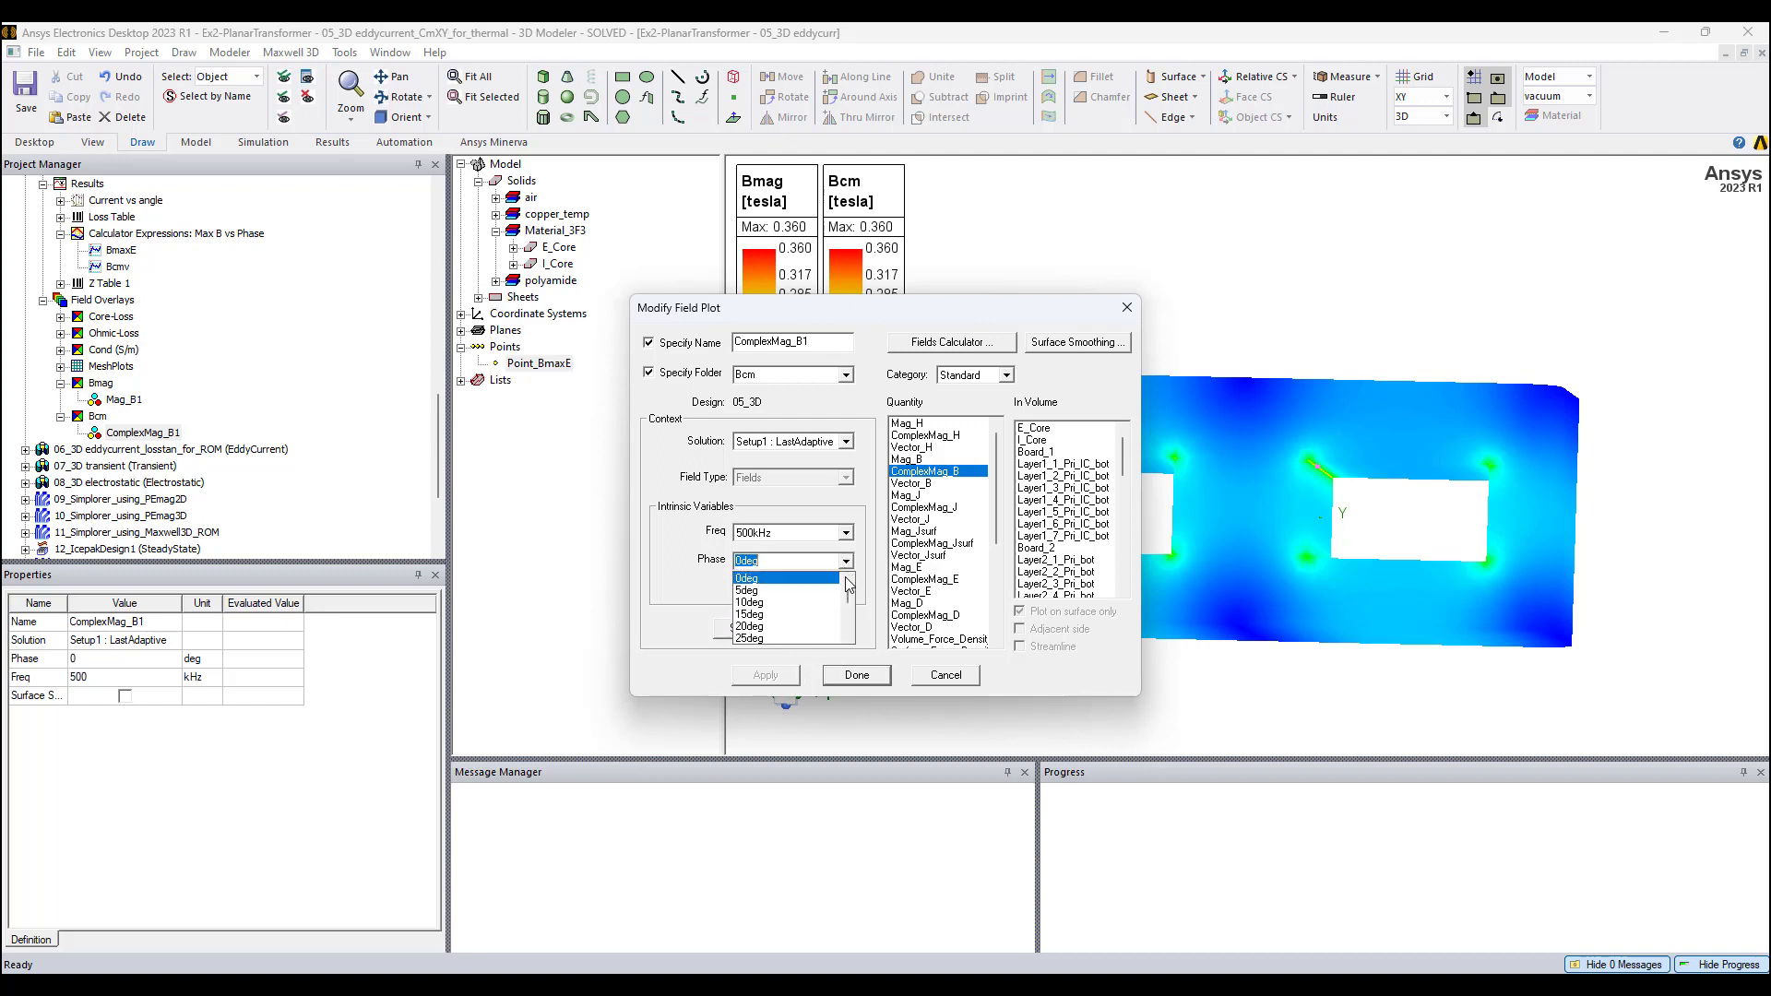
scroll(816, 606, down, 2)
scroll(816, 606, down, 2)
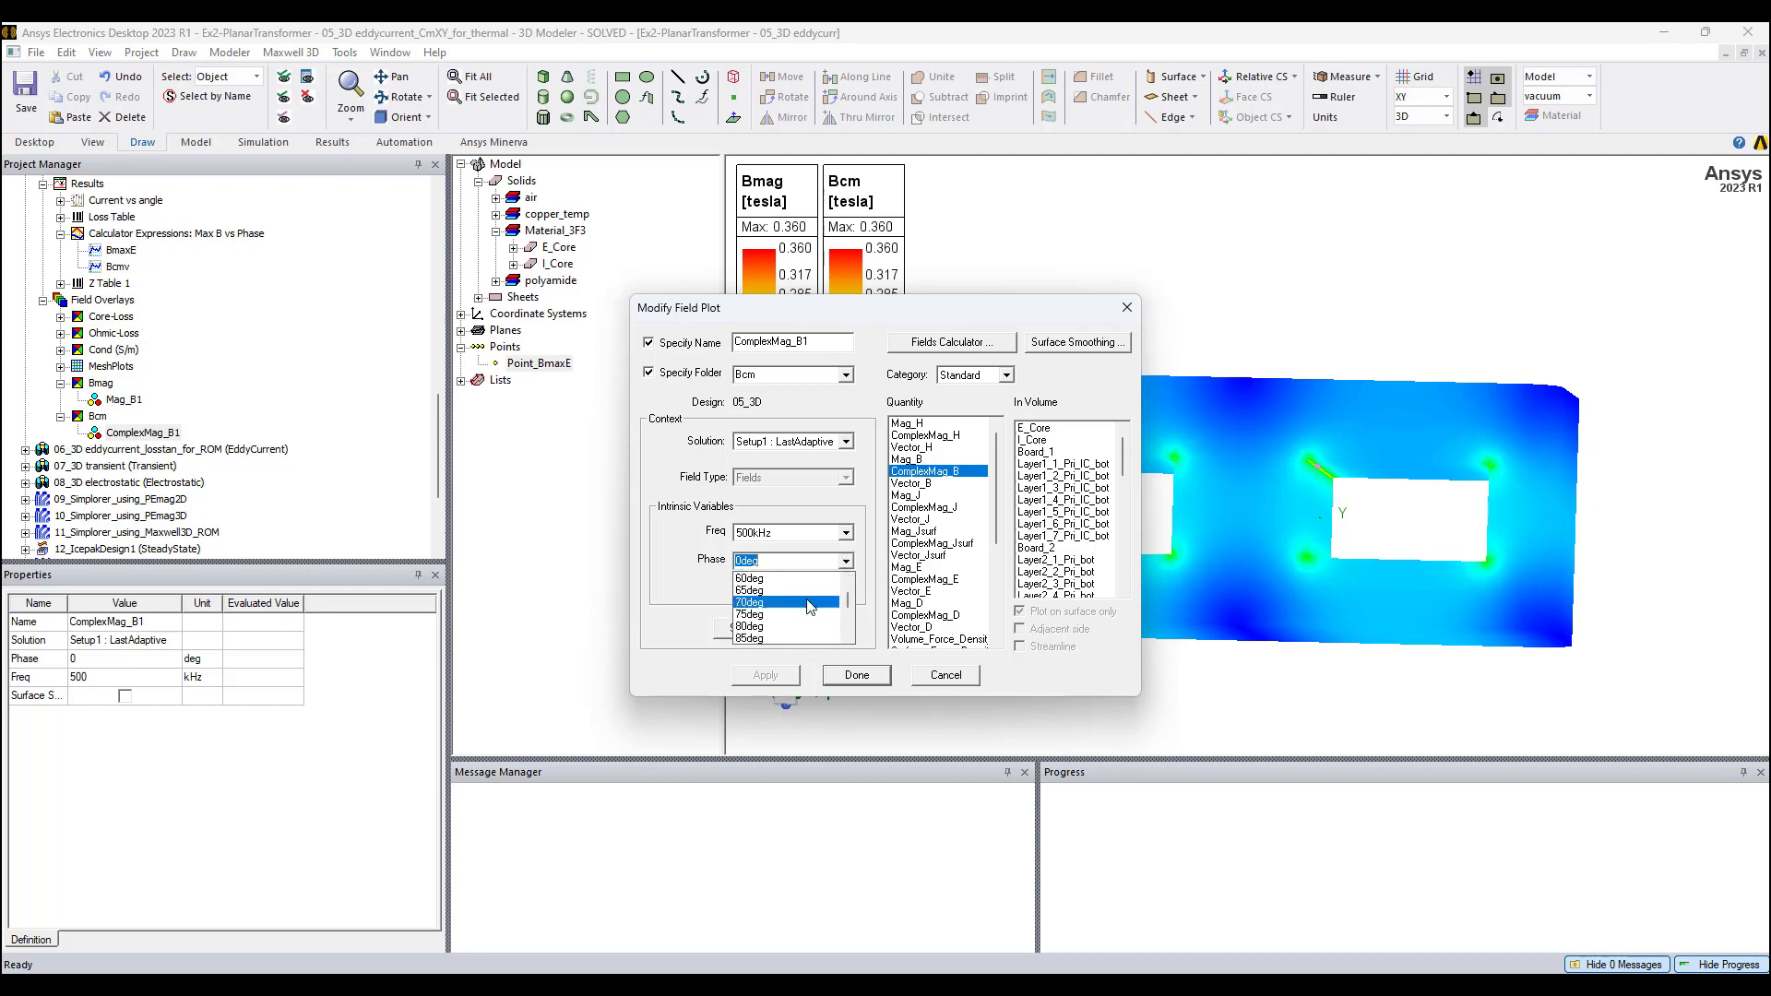
scroll(777, 630, down, 1)
click(779, 634)
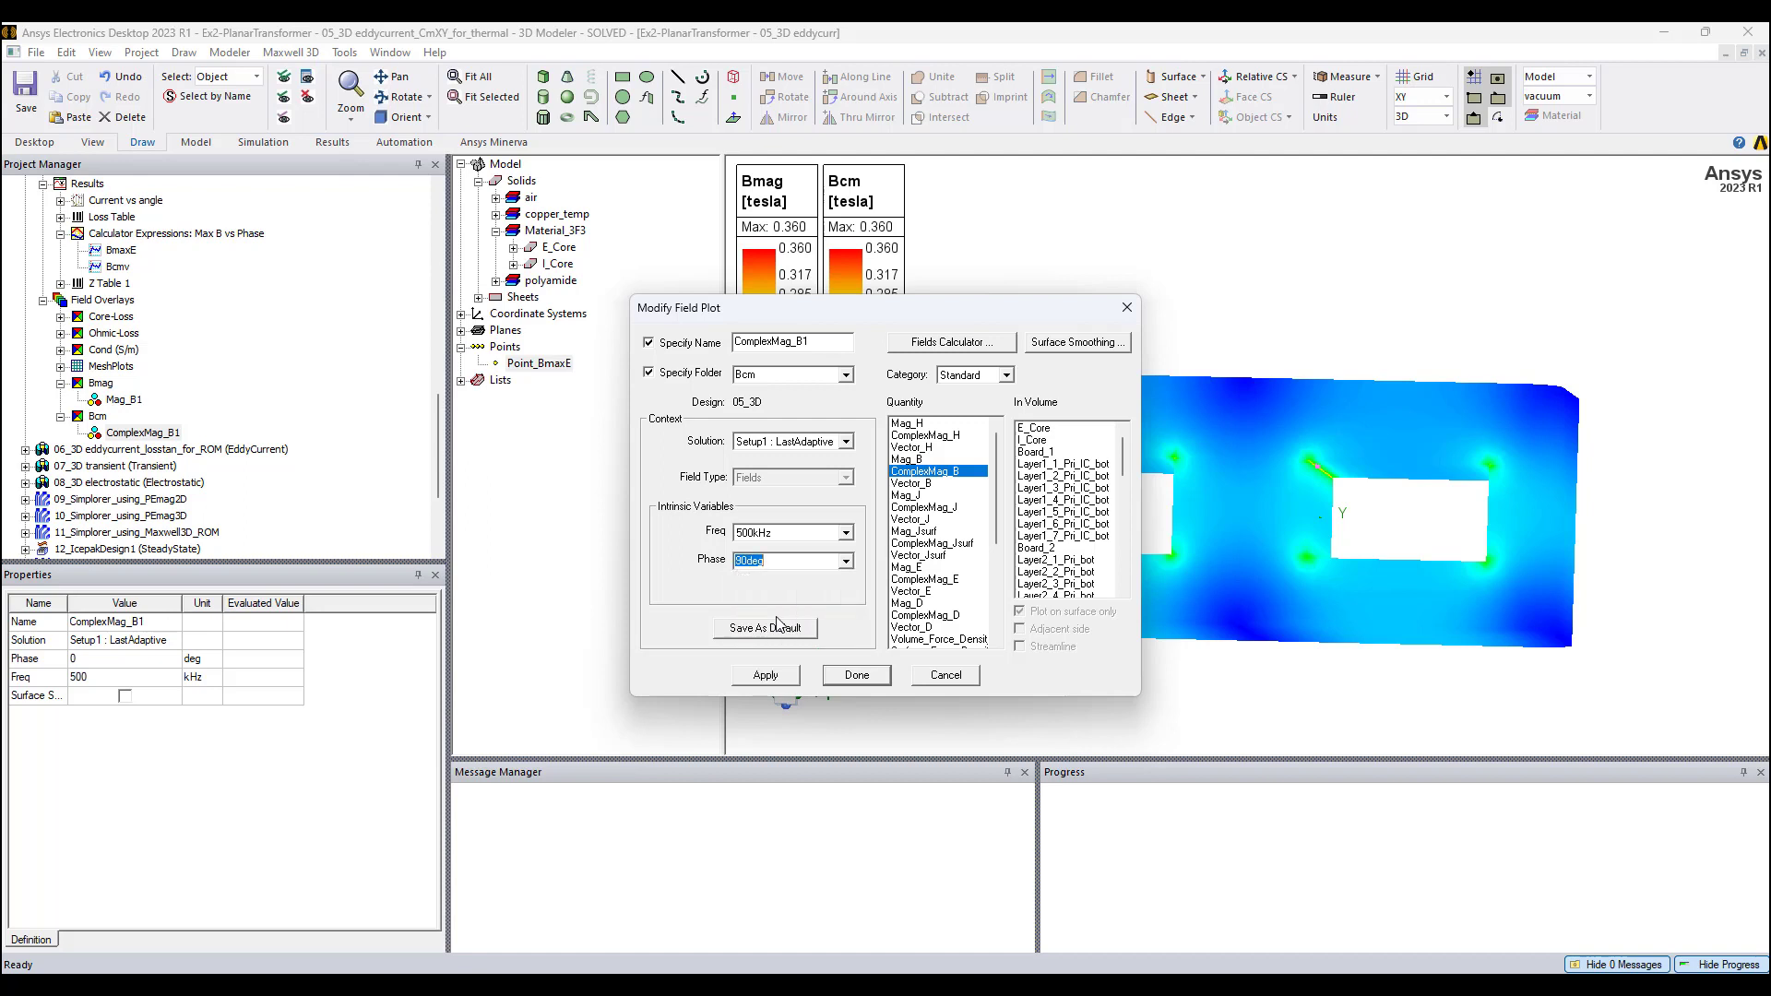
click(789, 676)
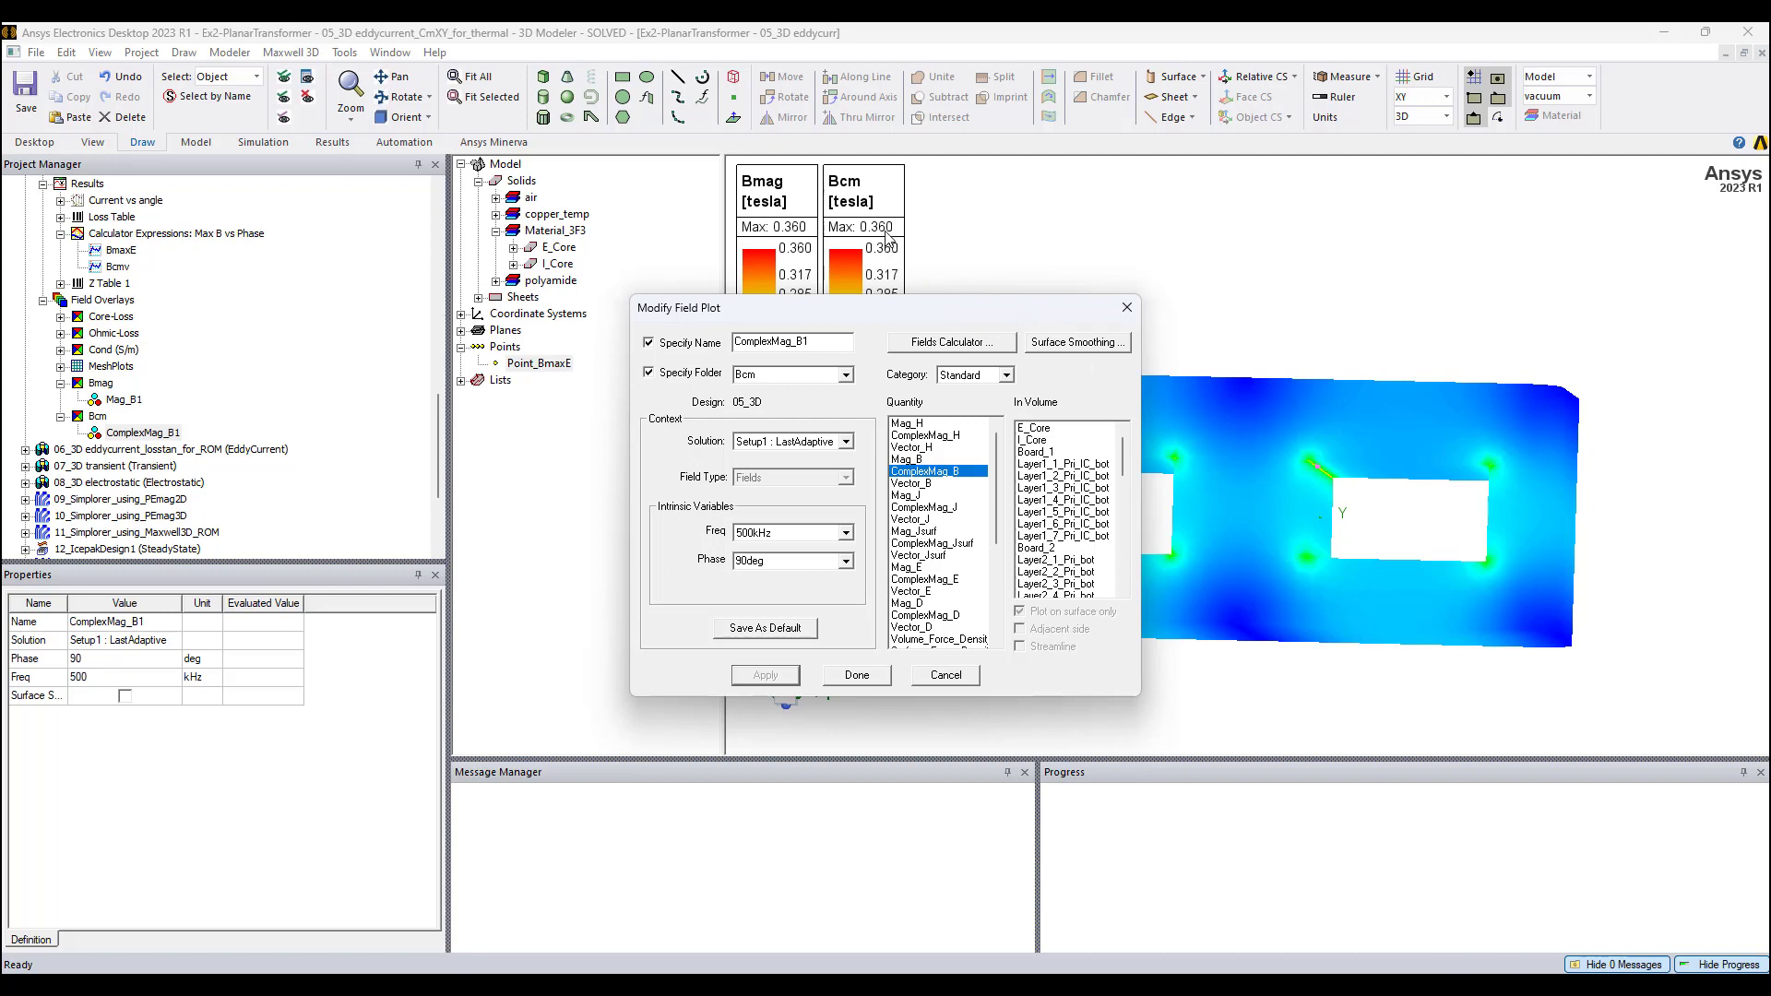
click(873, 682)
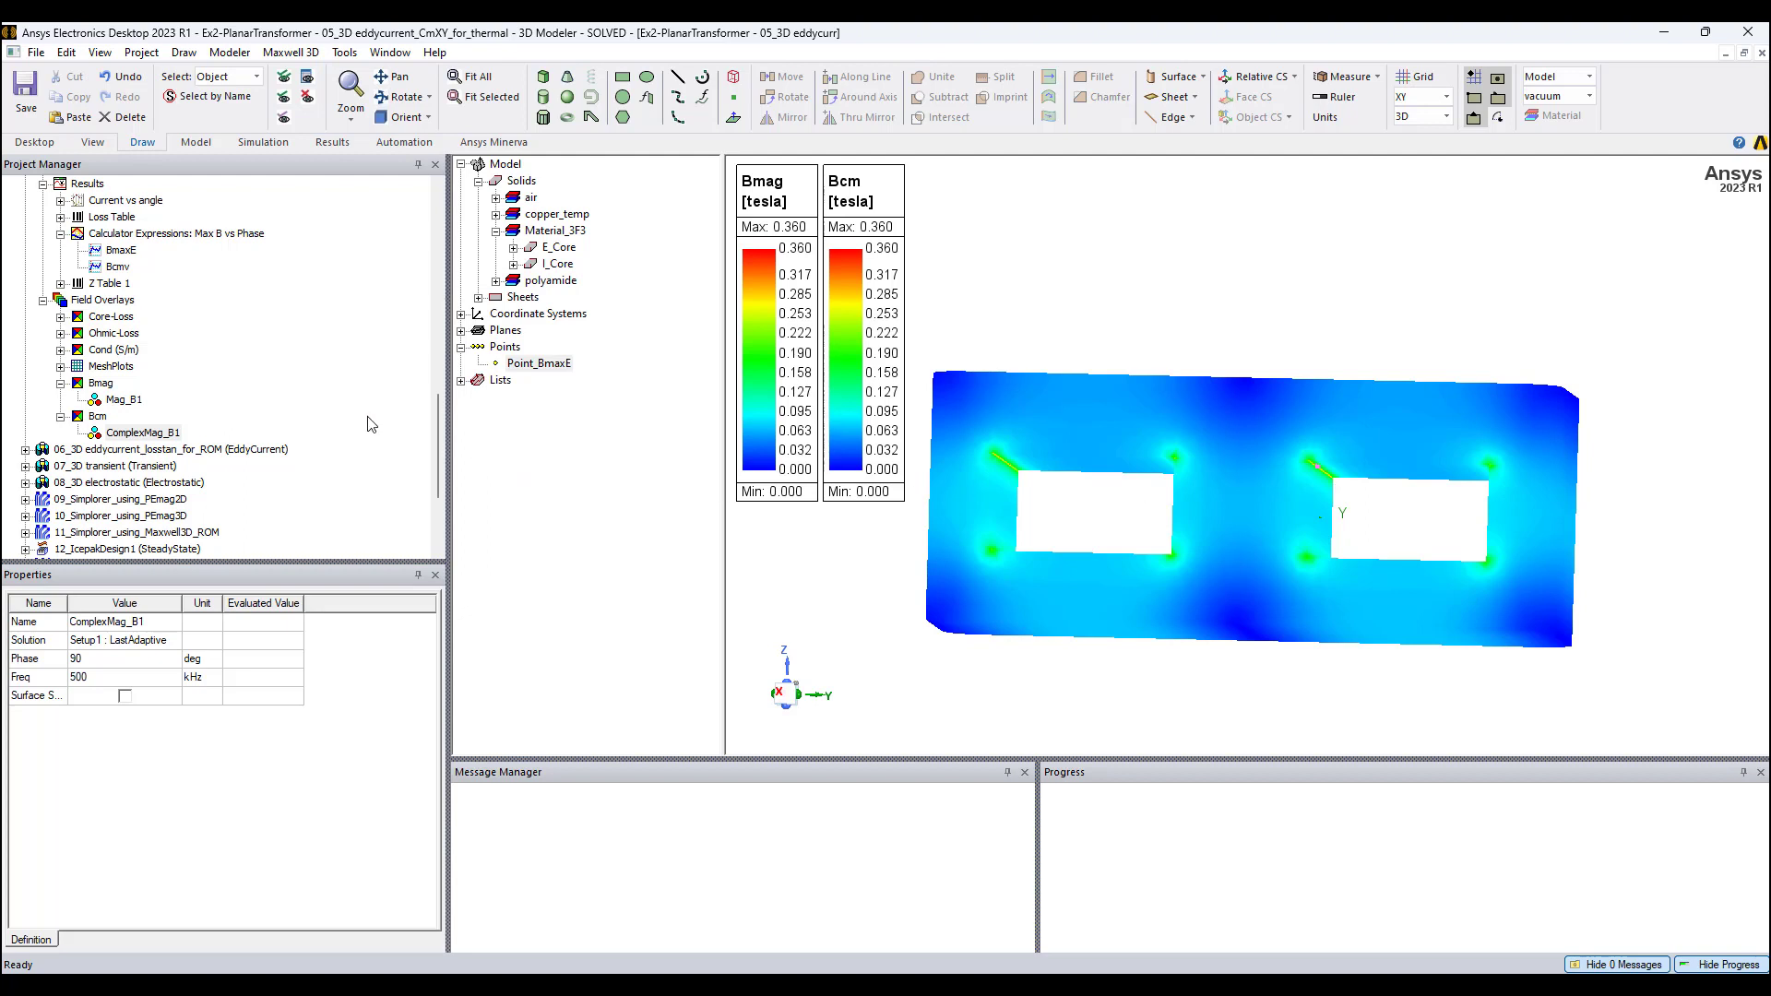
Step: Select the Pri_bot excitation in 03_2D eddycurrent_losstan and read its current and phase
scroll(213, 388, up, 10)
scroll(213, 387, up, 1)
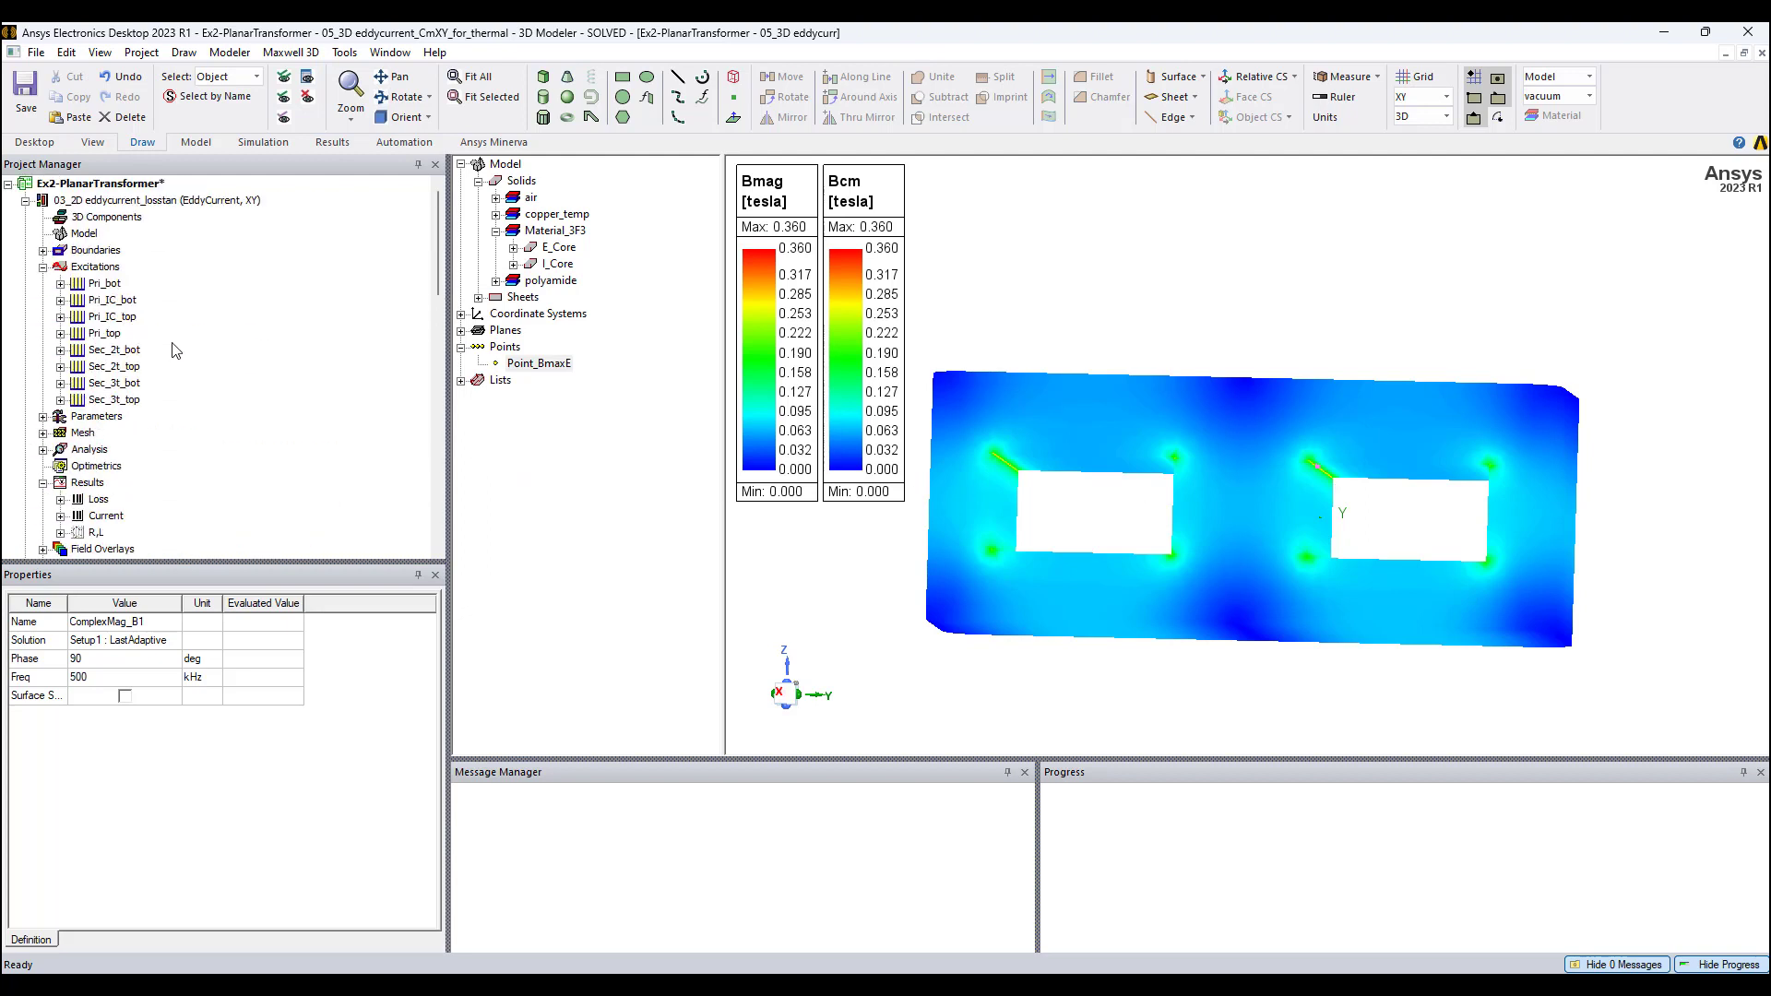
scroll(153, 319, down, 6)
scroll(145, 309, down, 2)
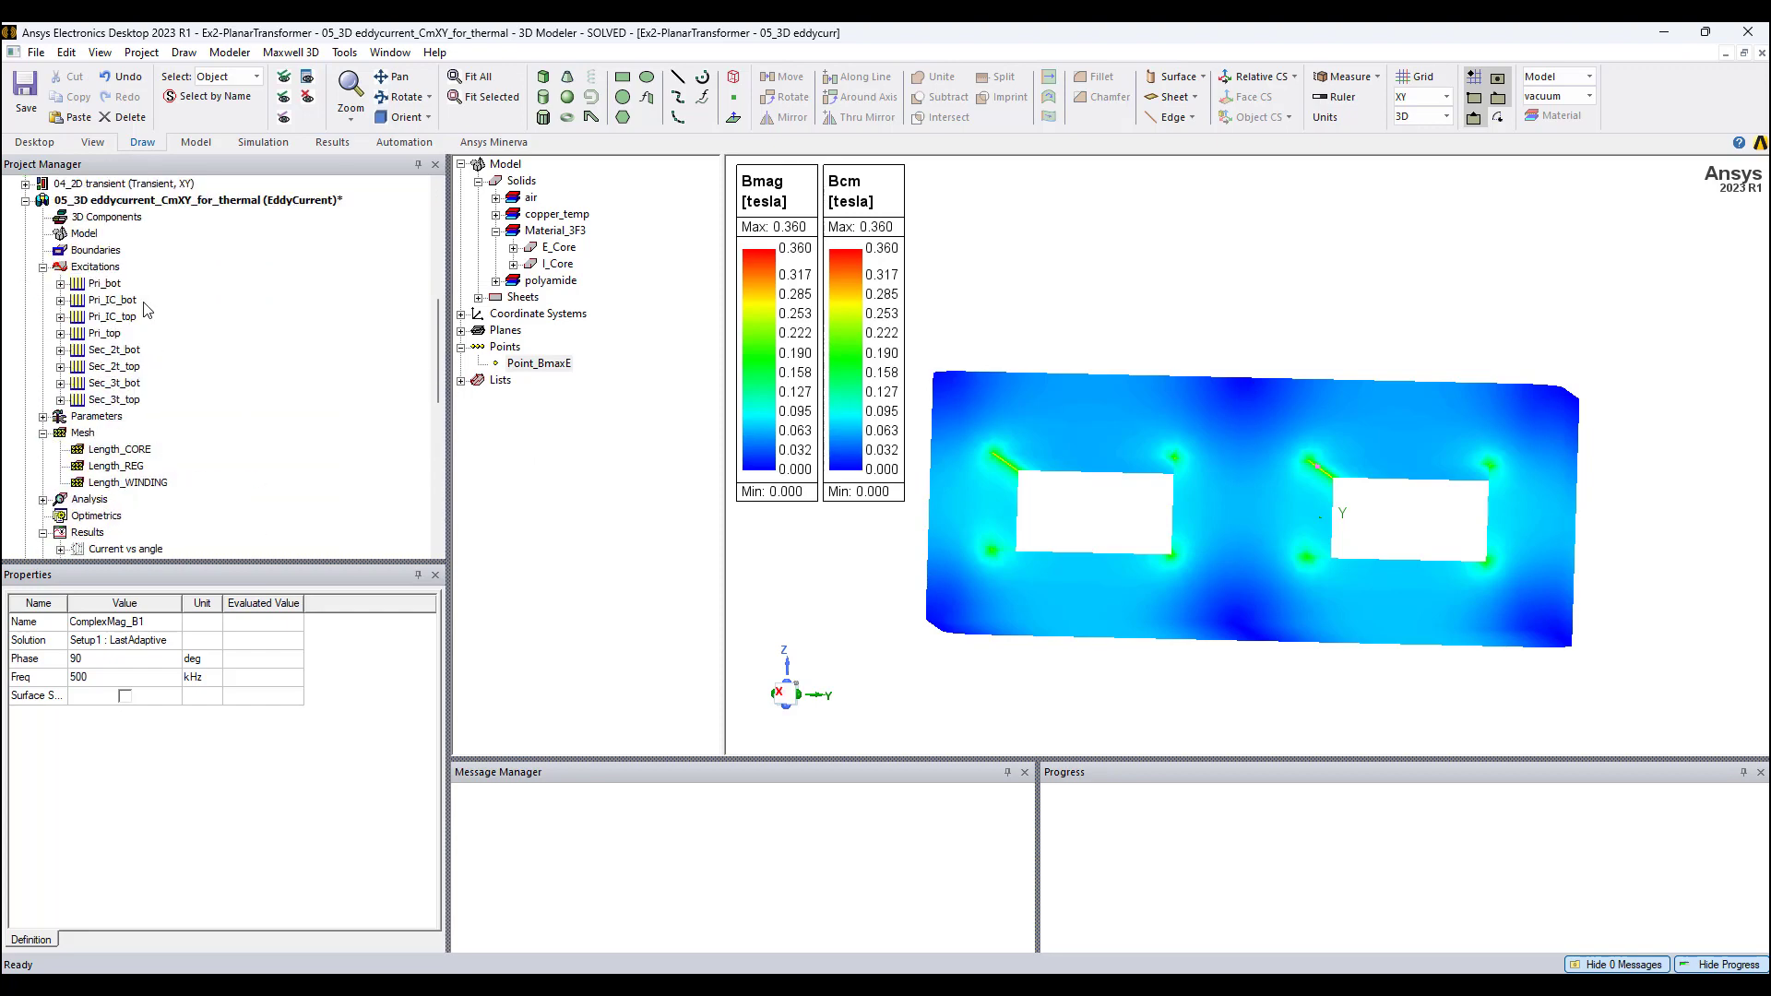
scroll(144, 309, up, 8)
click(104, 283)
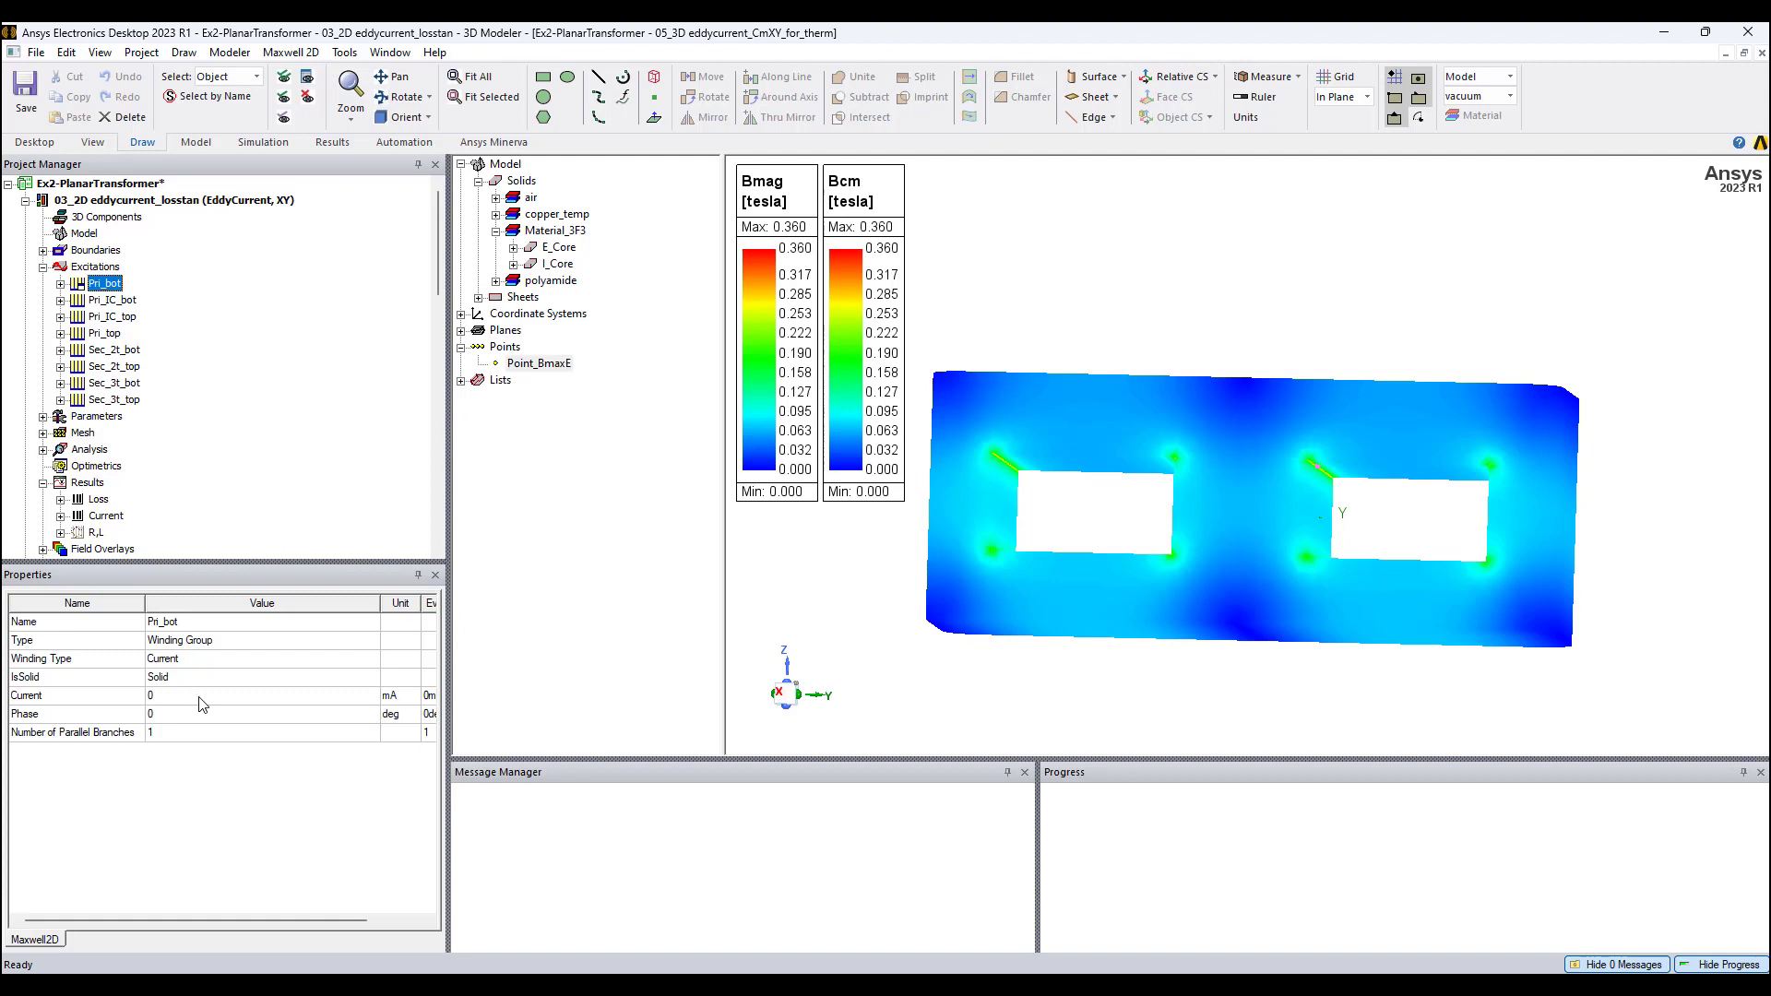
scroll(92, 394, down, 1)
scroll(92, 394, down, 9)
scroll(93, 392, down, 5)
Step: Open ExternalCircuit_for_eddycurrent and view the V67 VSin source: 24 V, 500 kHz, 0 deg phase
double_click(109, 418)
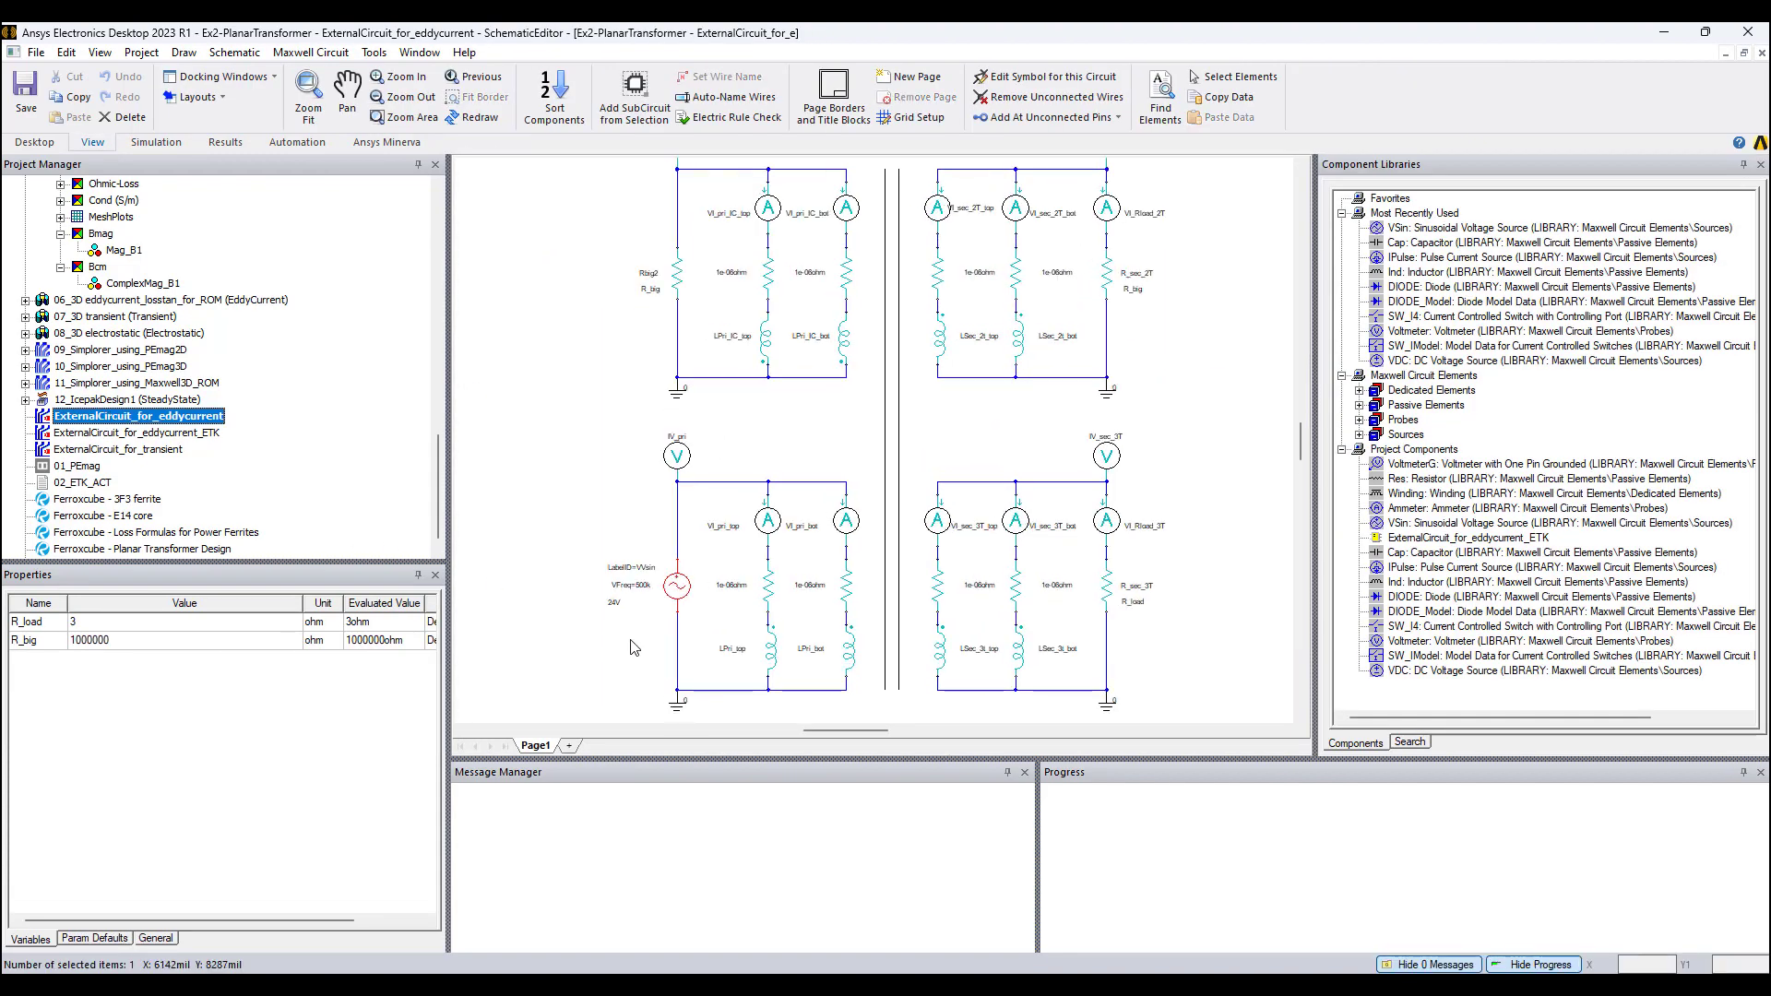
scroll(634, 647, up, 2)
click(690, 587)
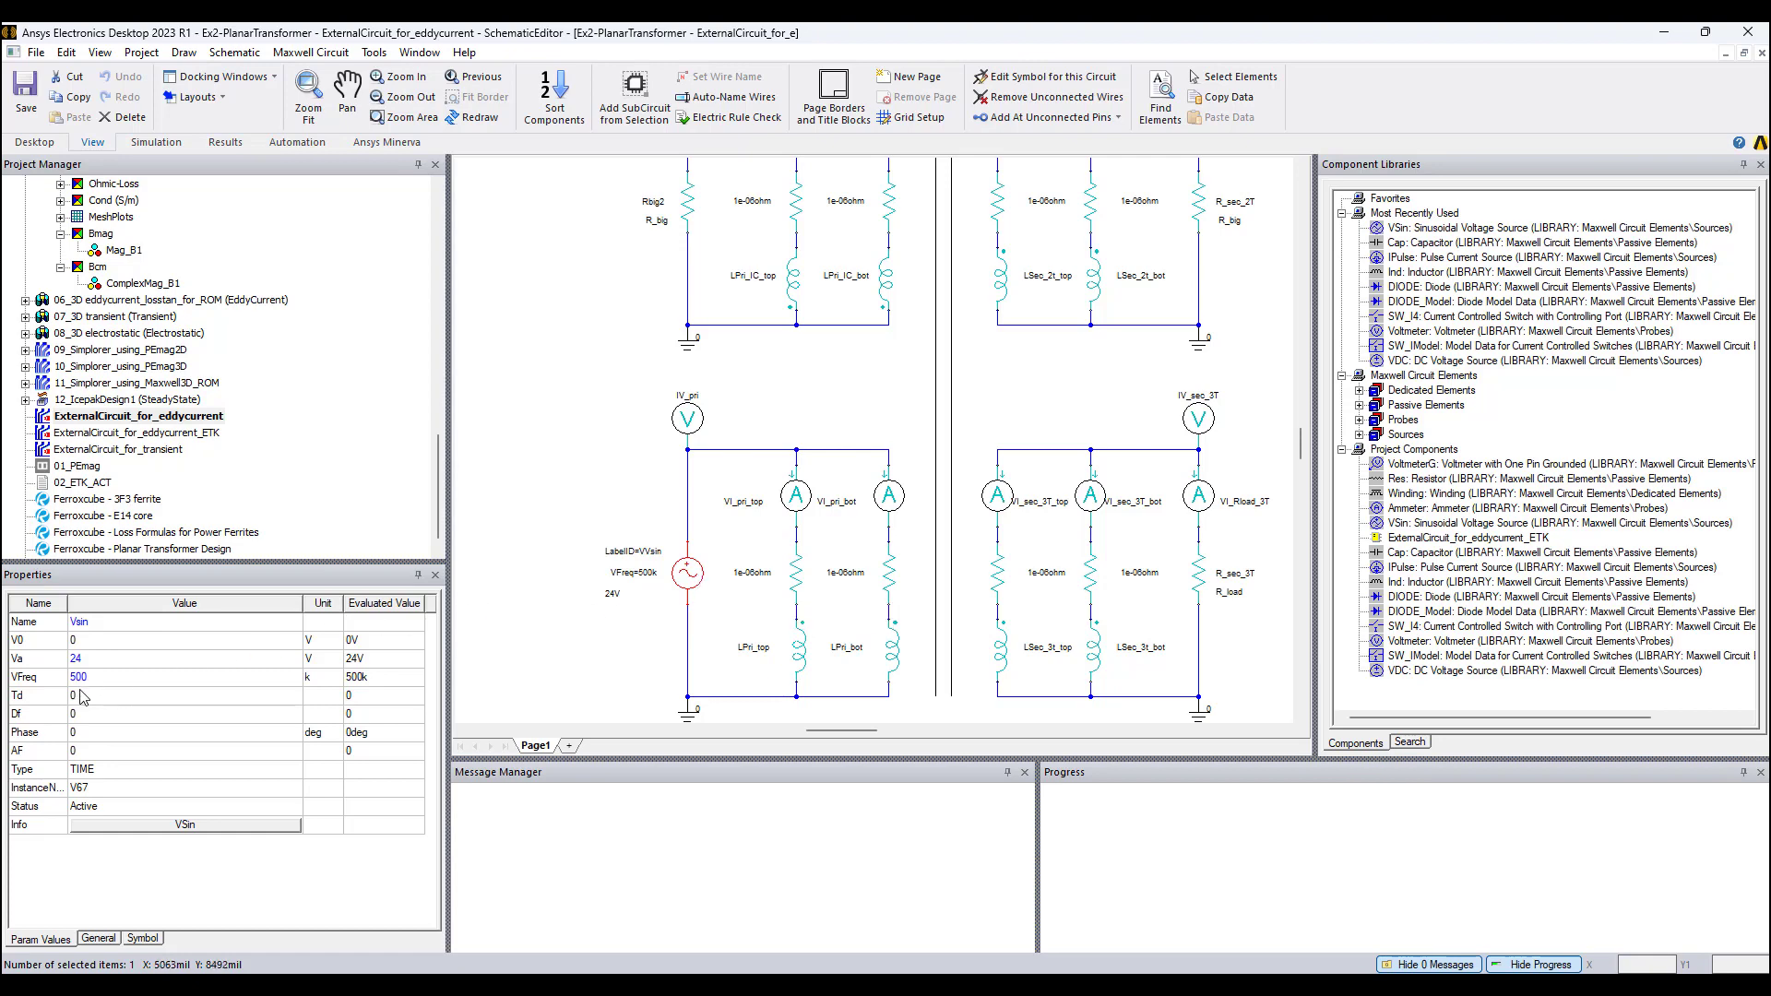
double_click(58, 738)
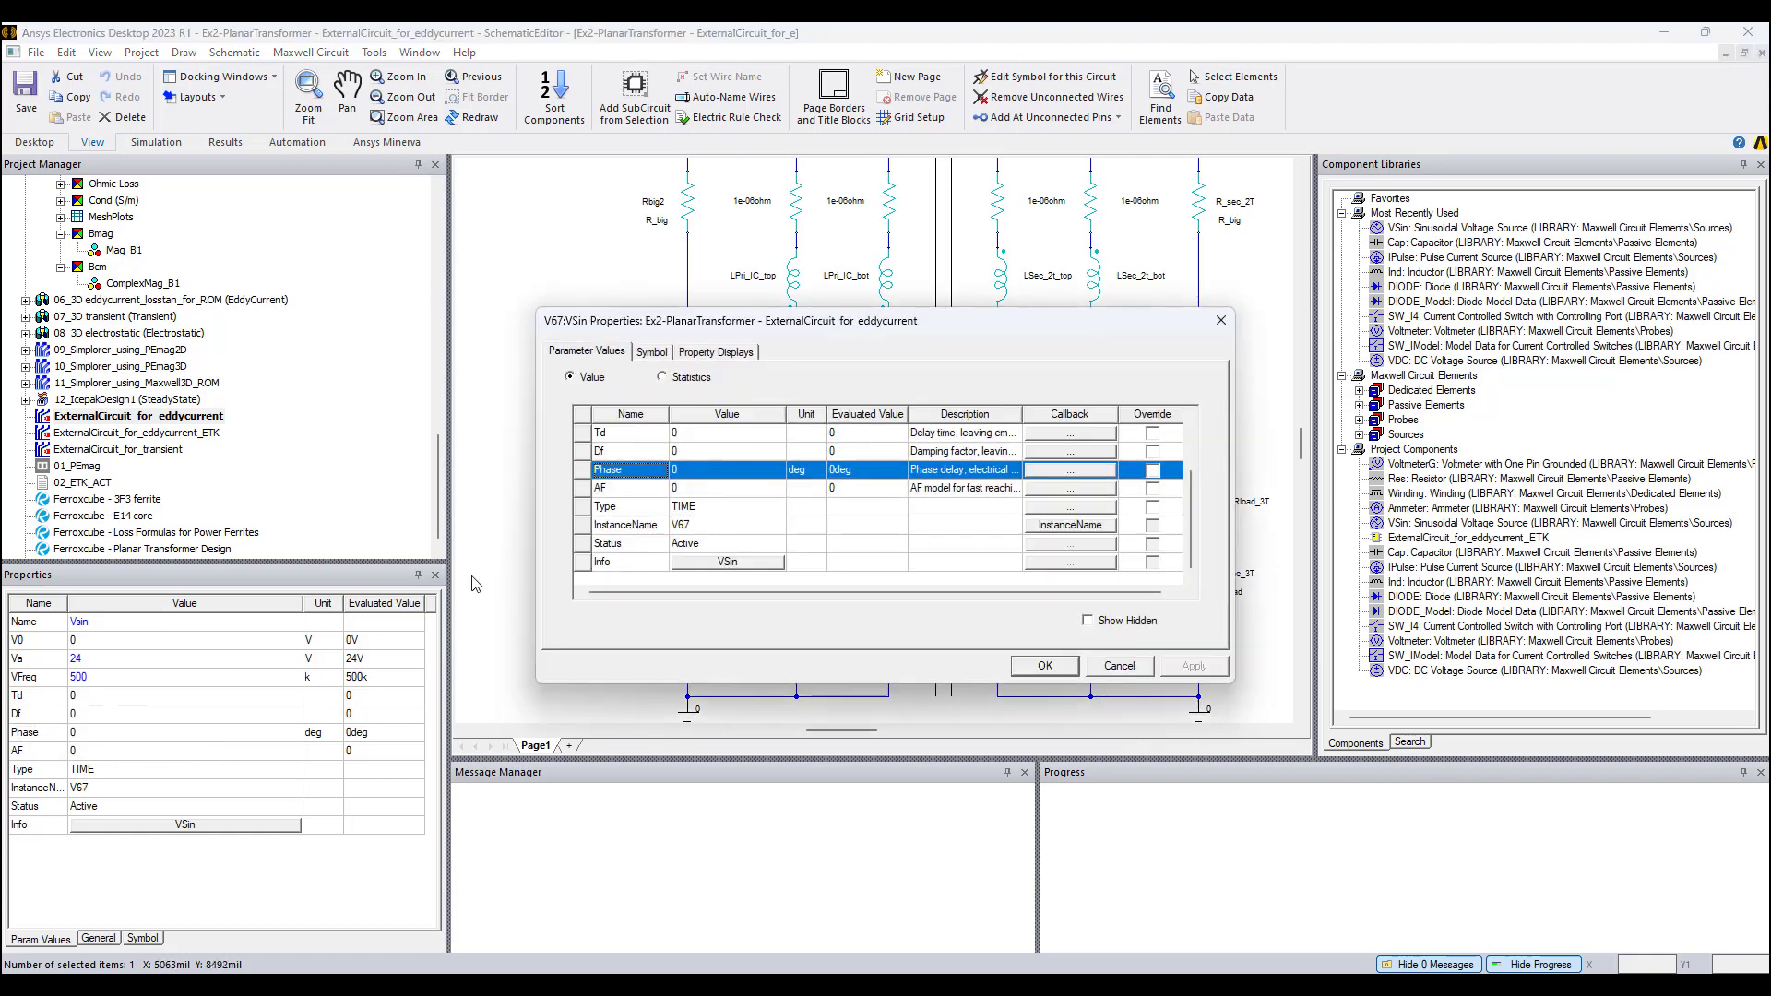
drag(537, 500, 464, 501)
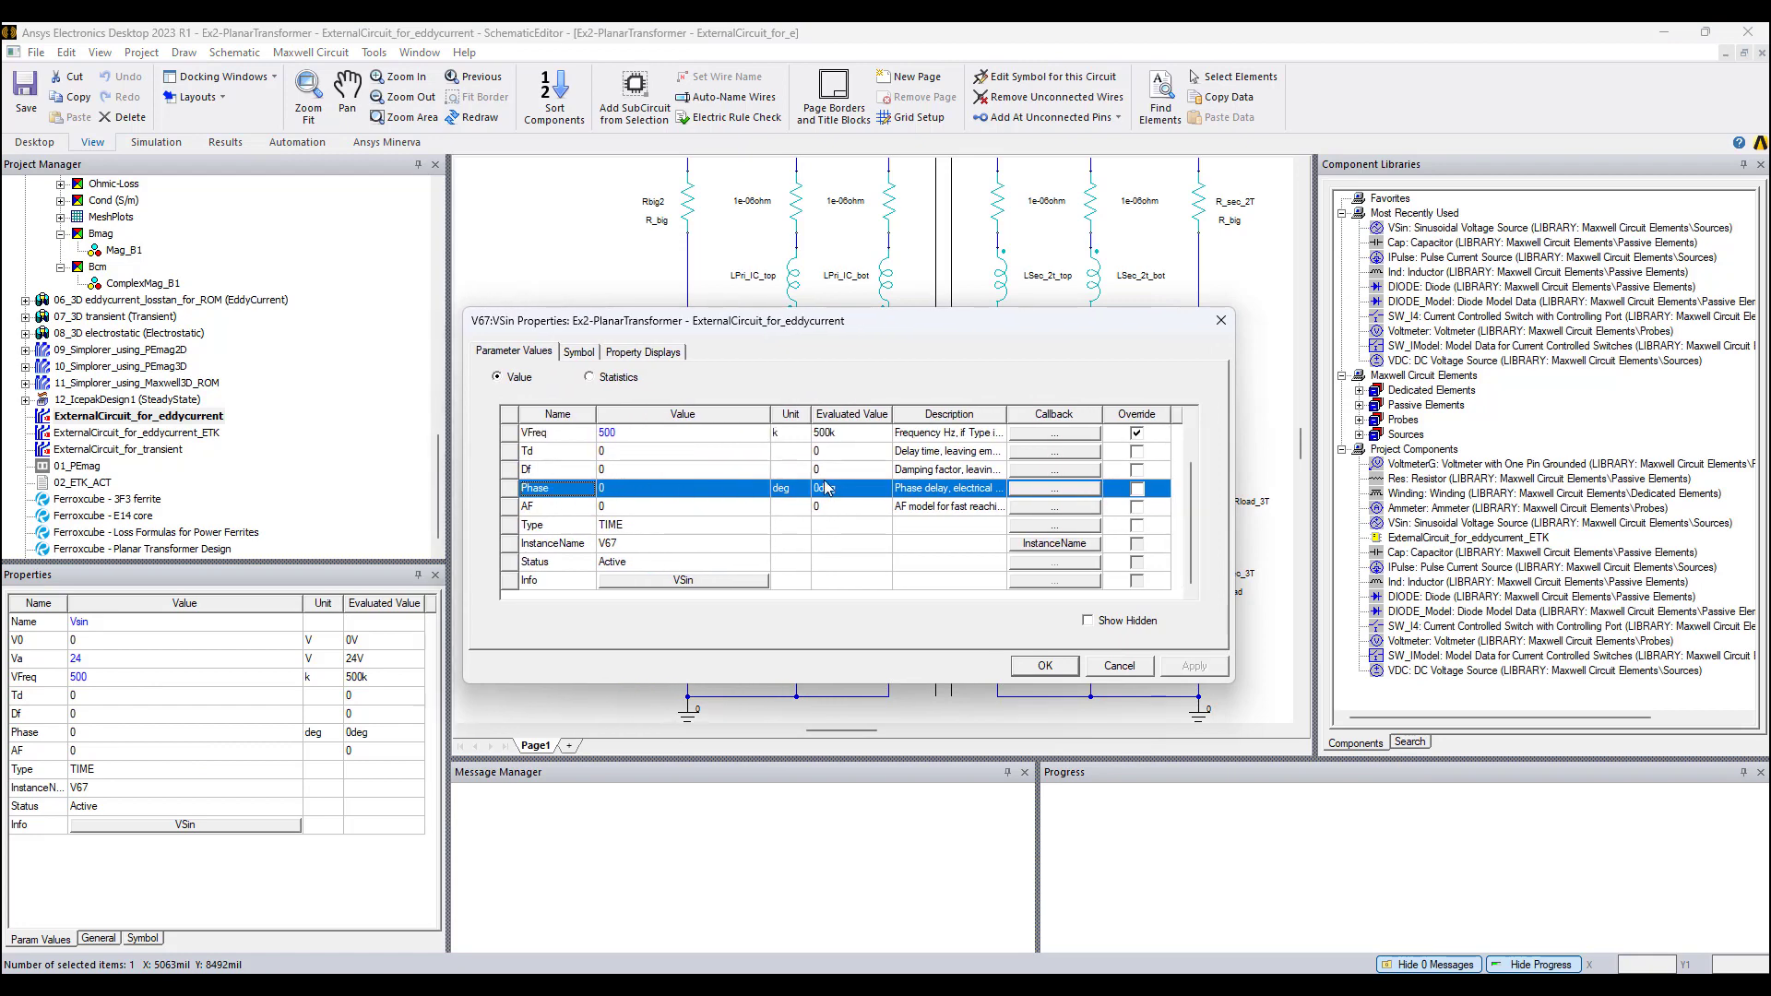
key(alt+Tab)
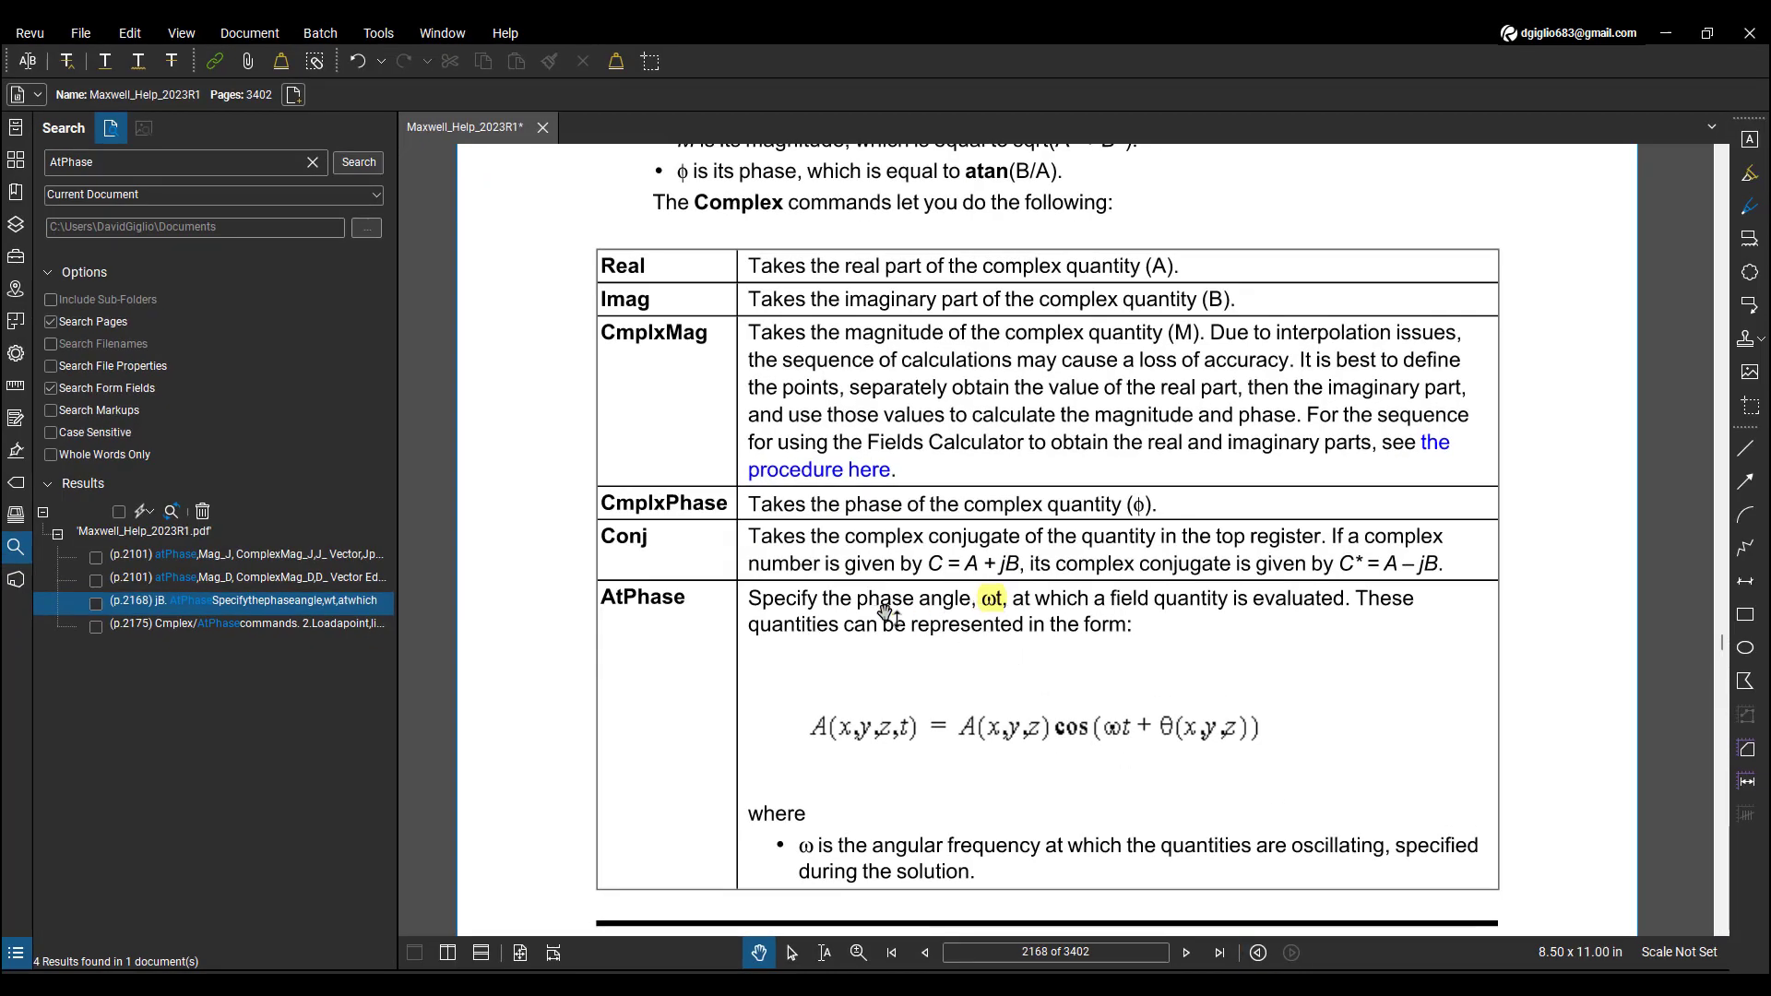
key(alt+Tab)
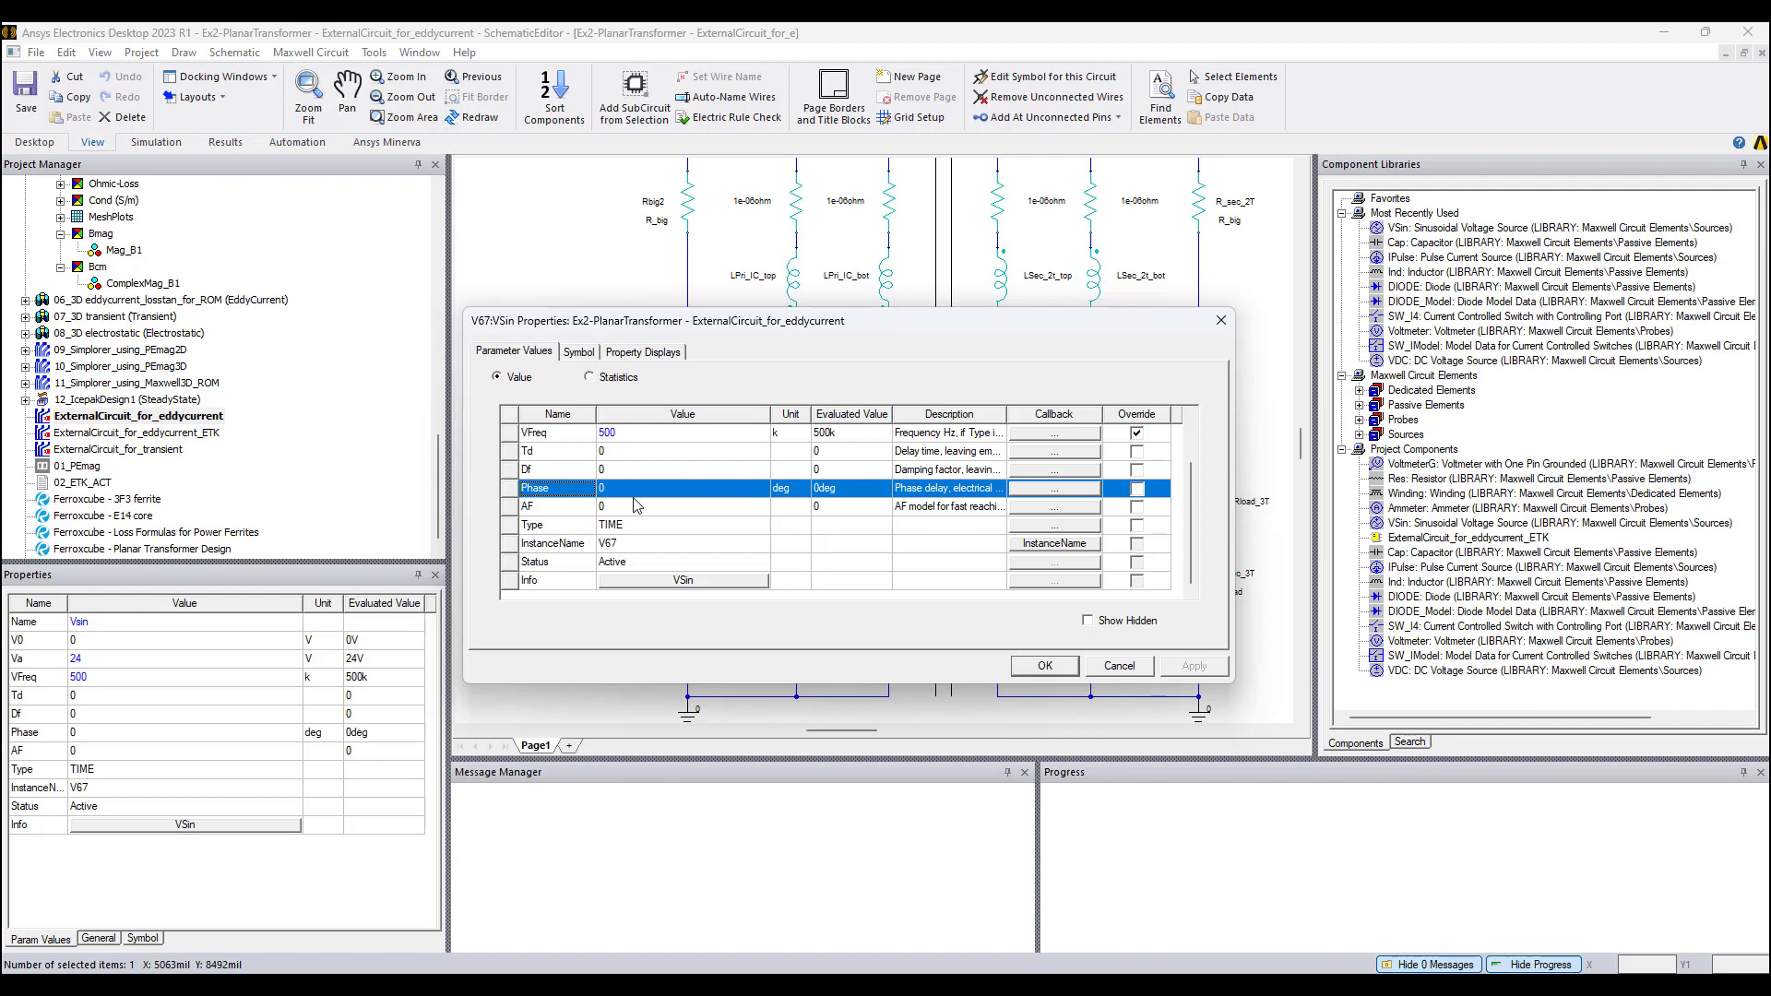
Step: Confirm the V67 sine source properties with its phase left at 0 deg
click(1038, 668)
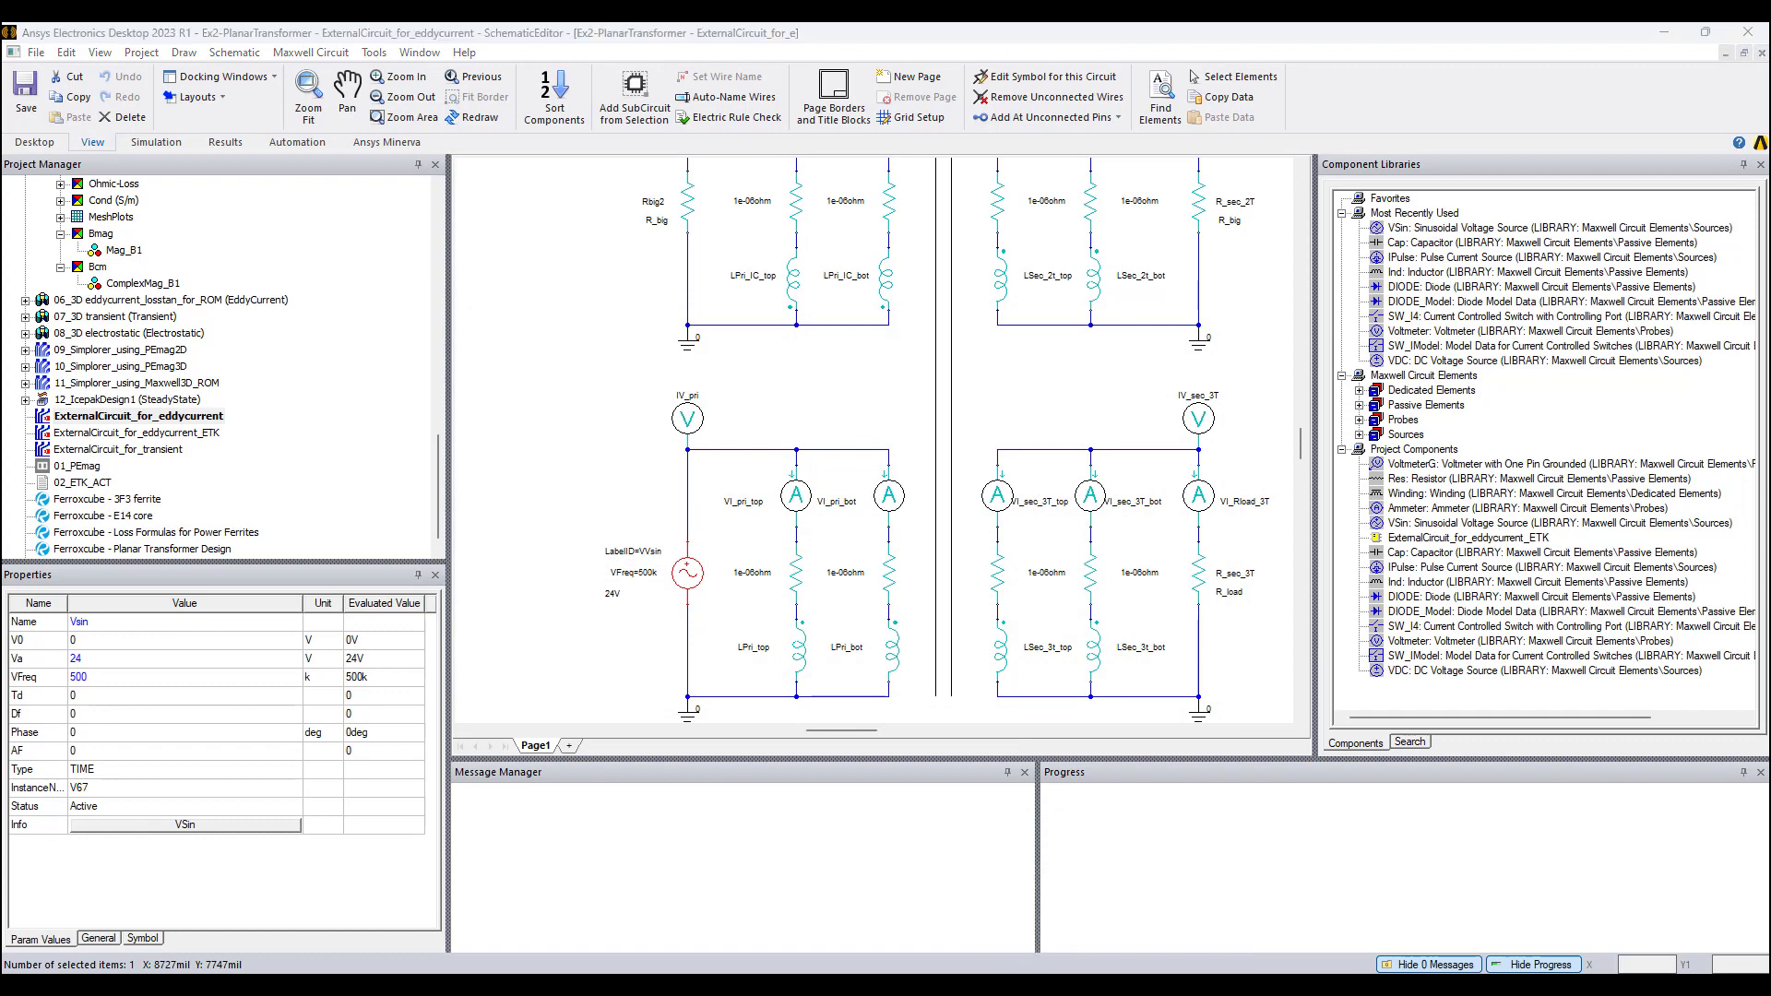